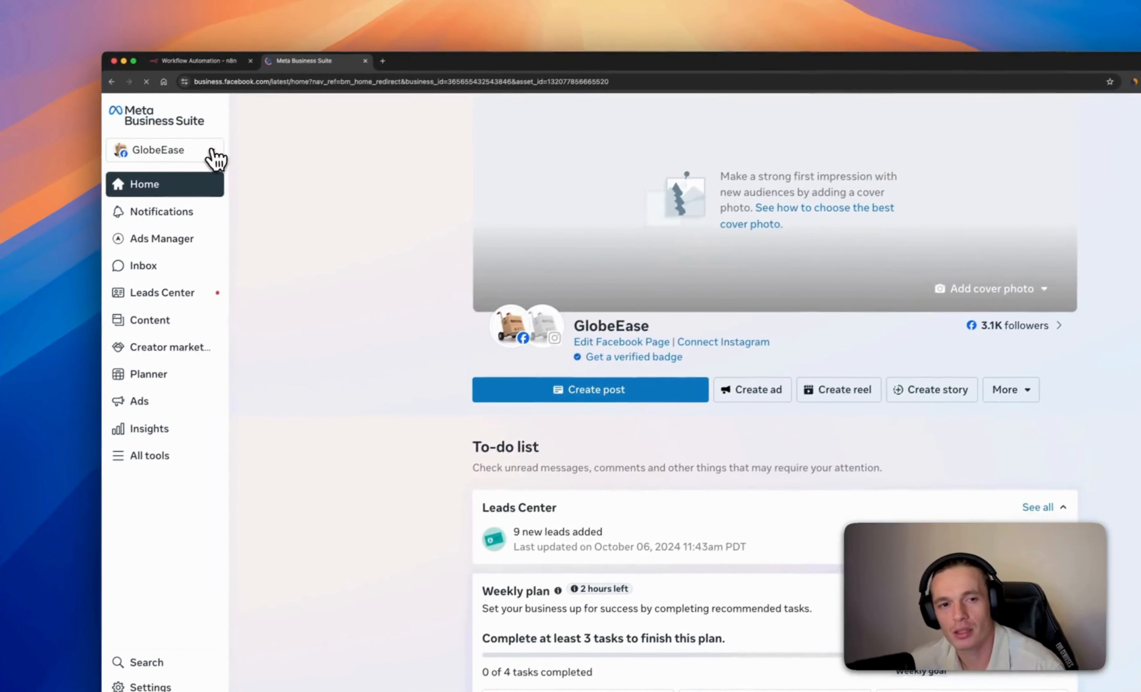
Switch to the For testing business portfolio and go to its Apps settings section
left_click(212, 152)
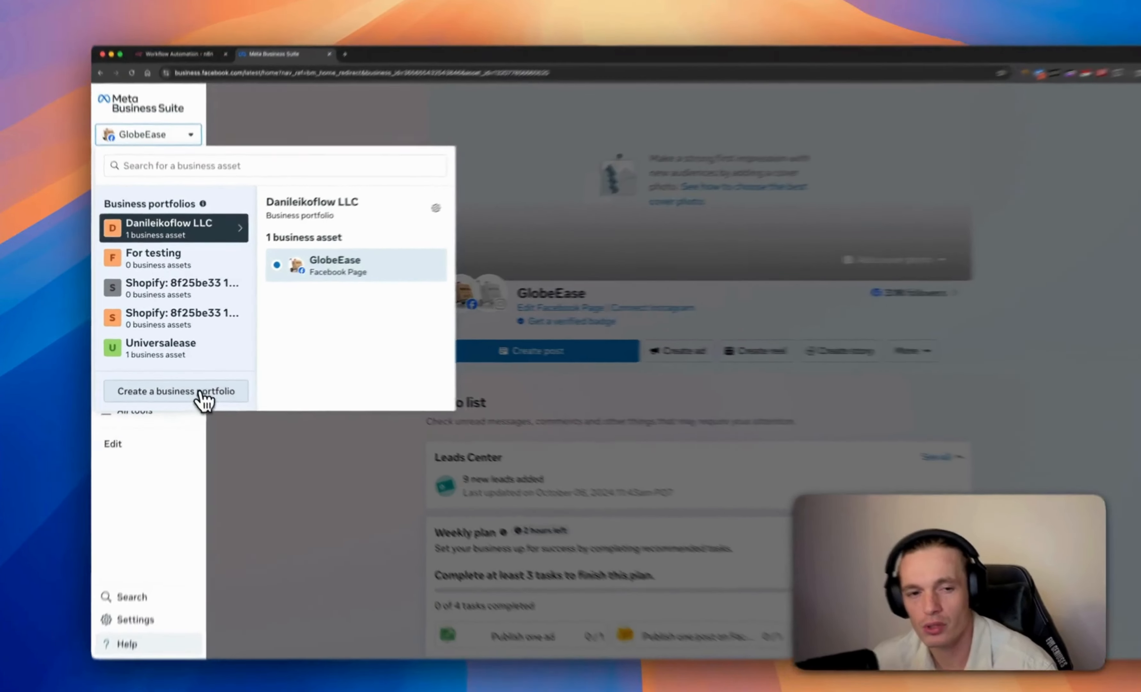
left_click(219, 379)
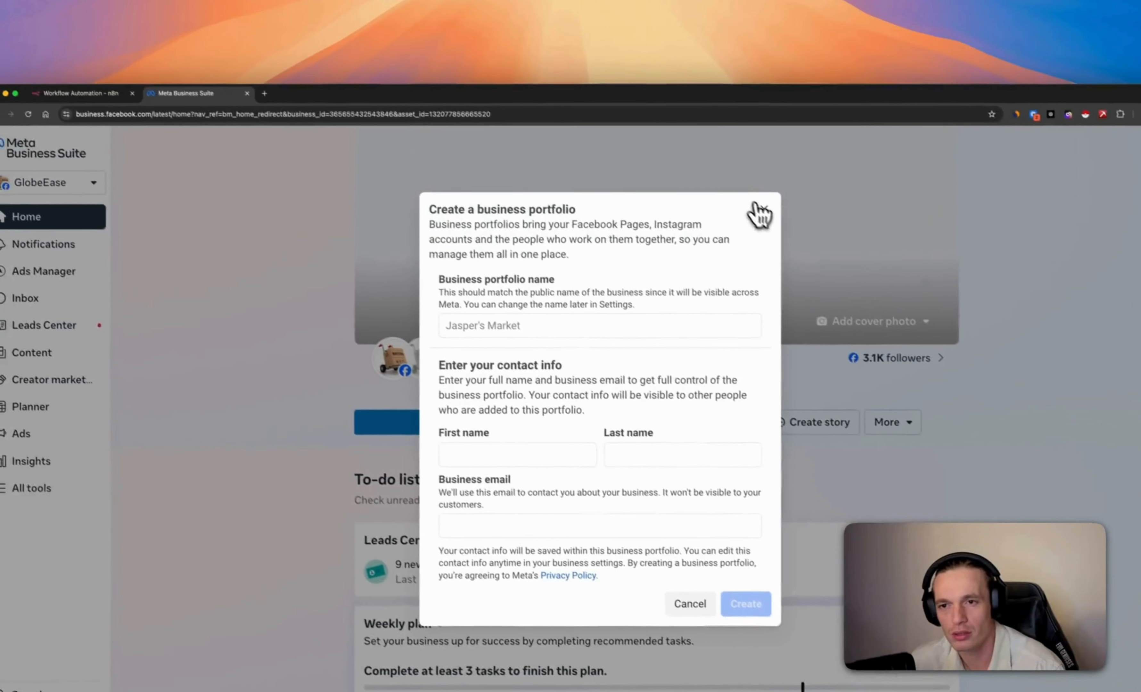
left_click(710, 160)
left_click(40, 134)
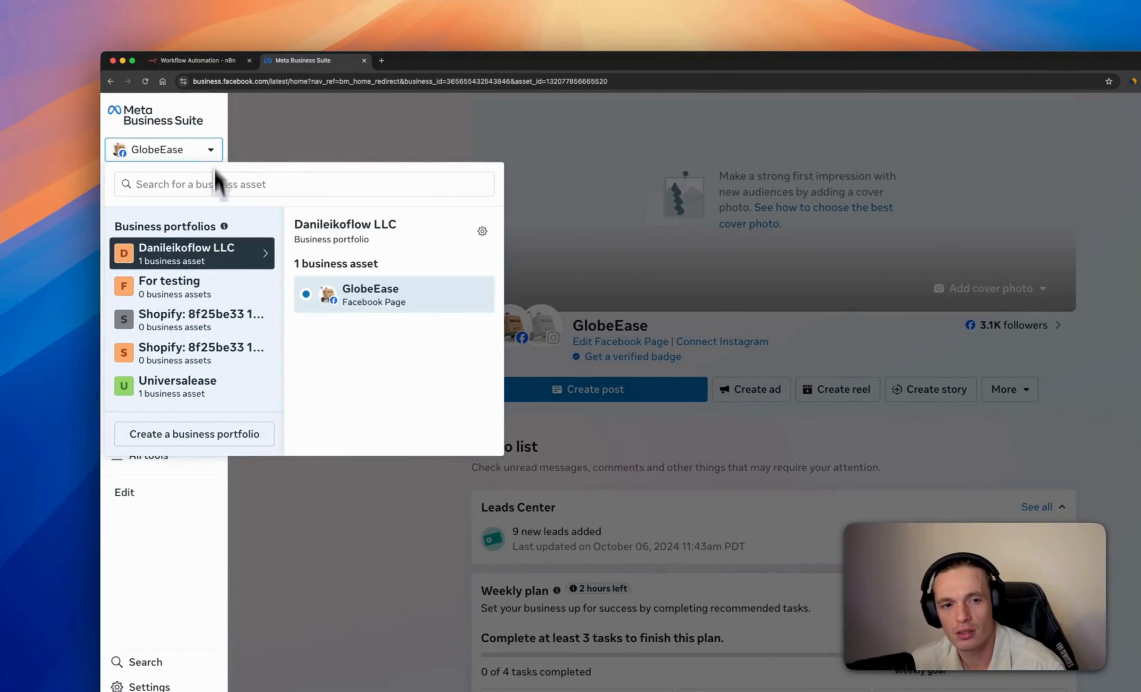
left_click(216, 292)
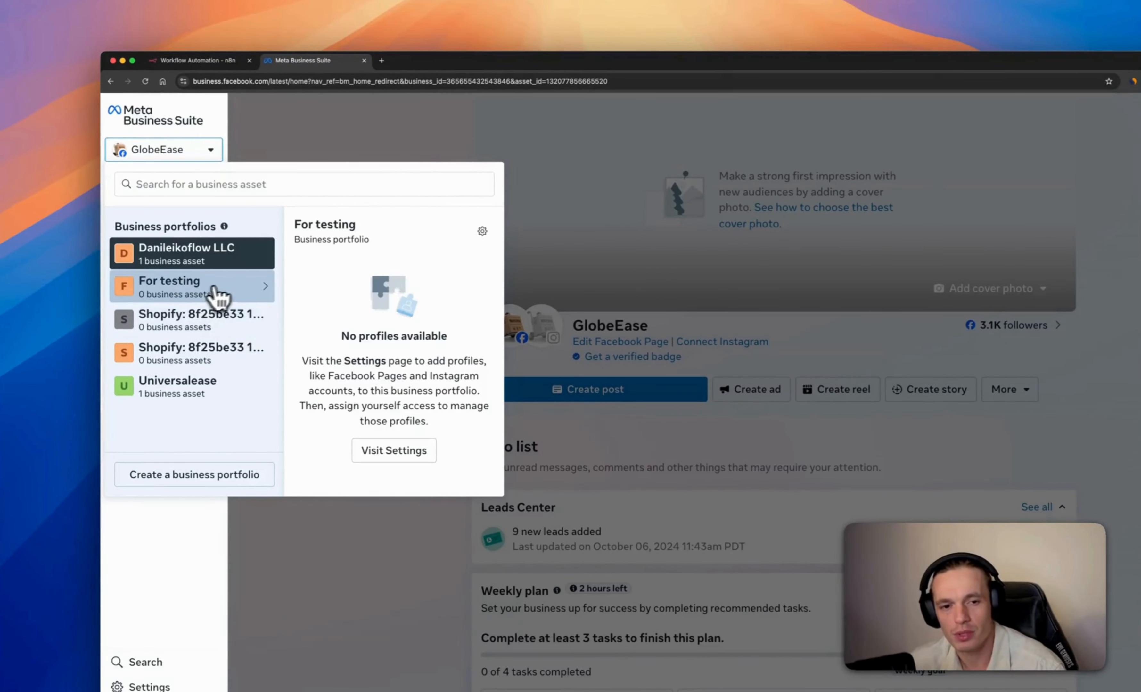
left_click(410, 456)
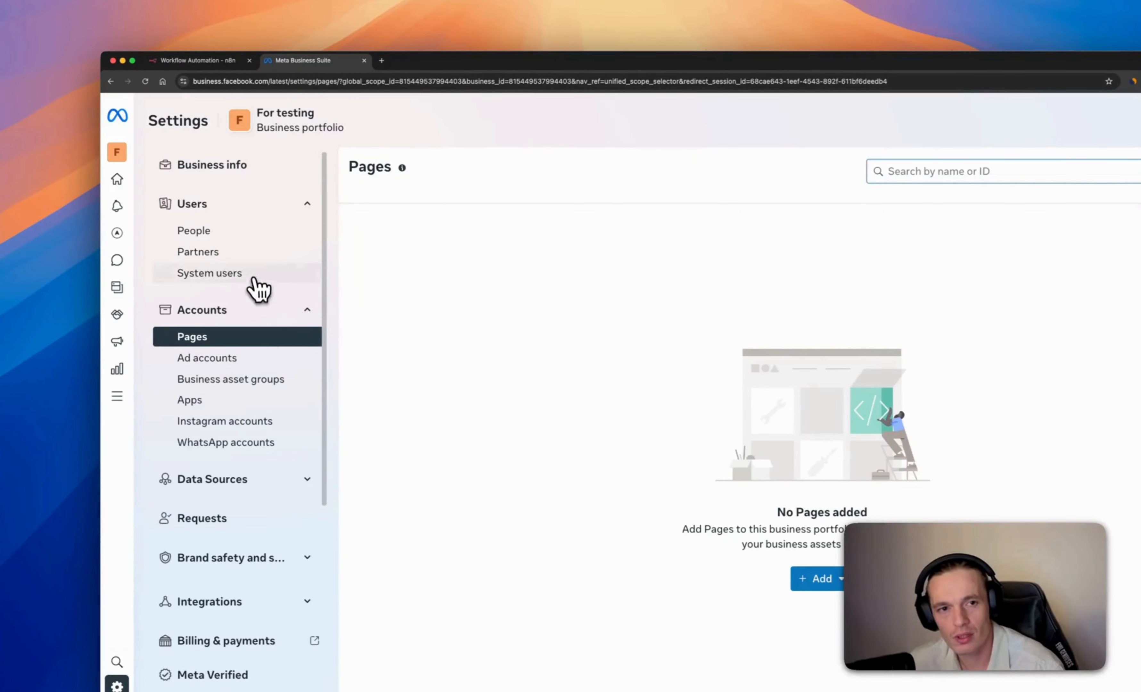
left_click(198, 400)
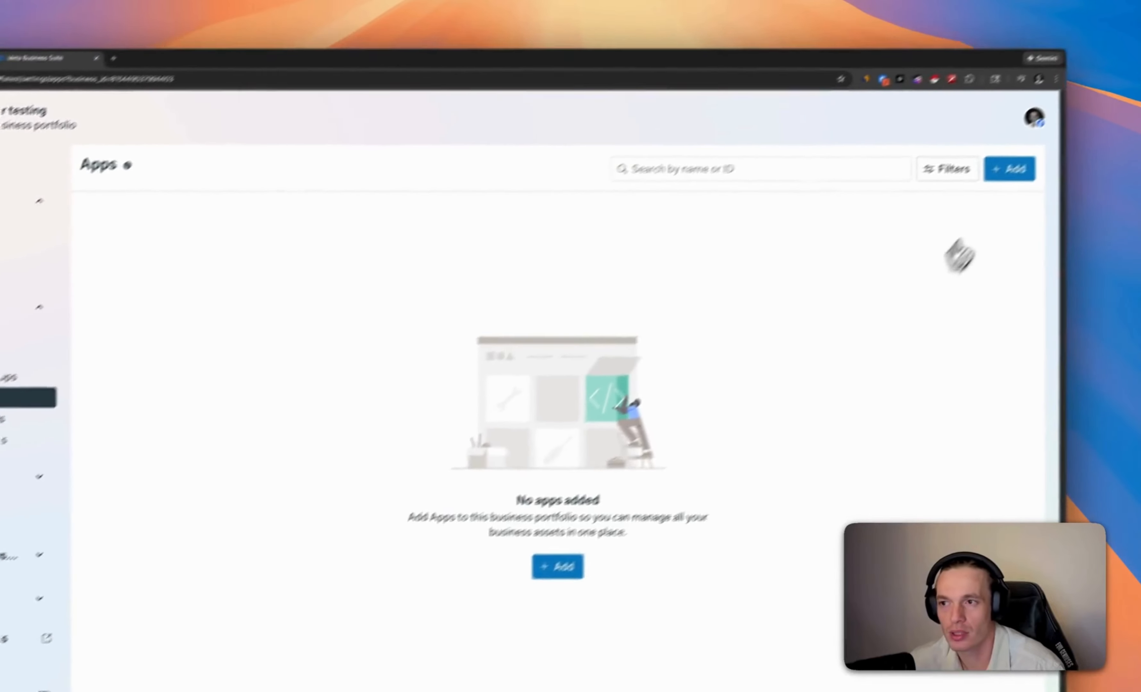
Start a new app ID from the portfolio and name it 'testing'
left_click(982, 192)
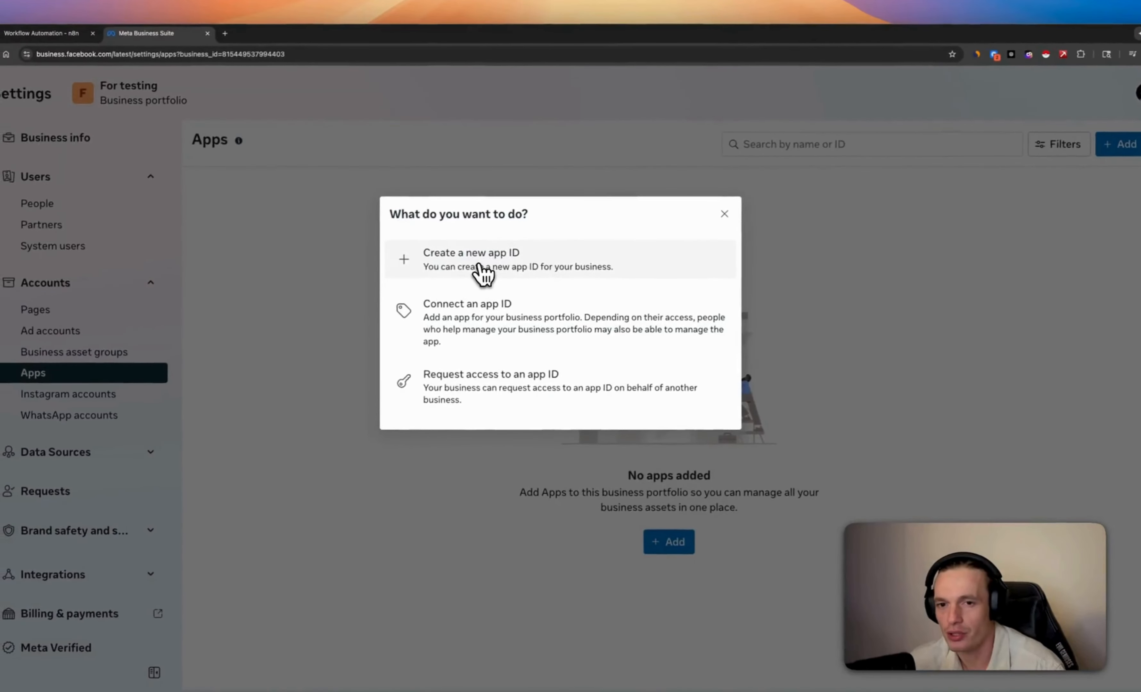
left_click(483, 273)
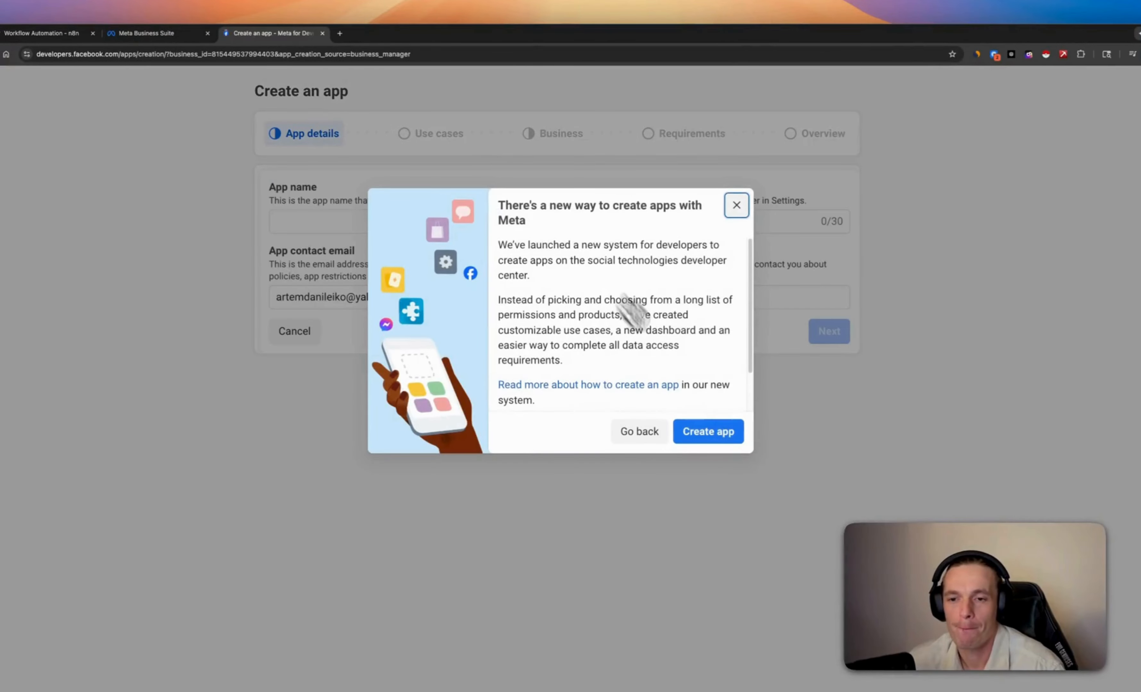
left_click(709, 432)
left_click(446, 224)
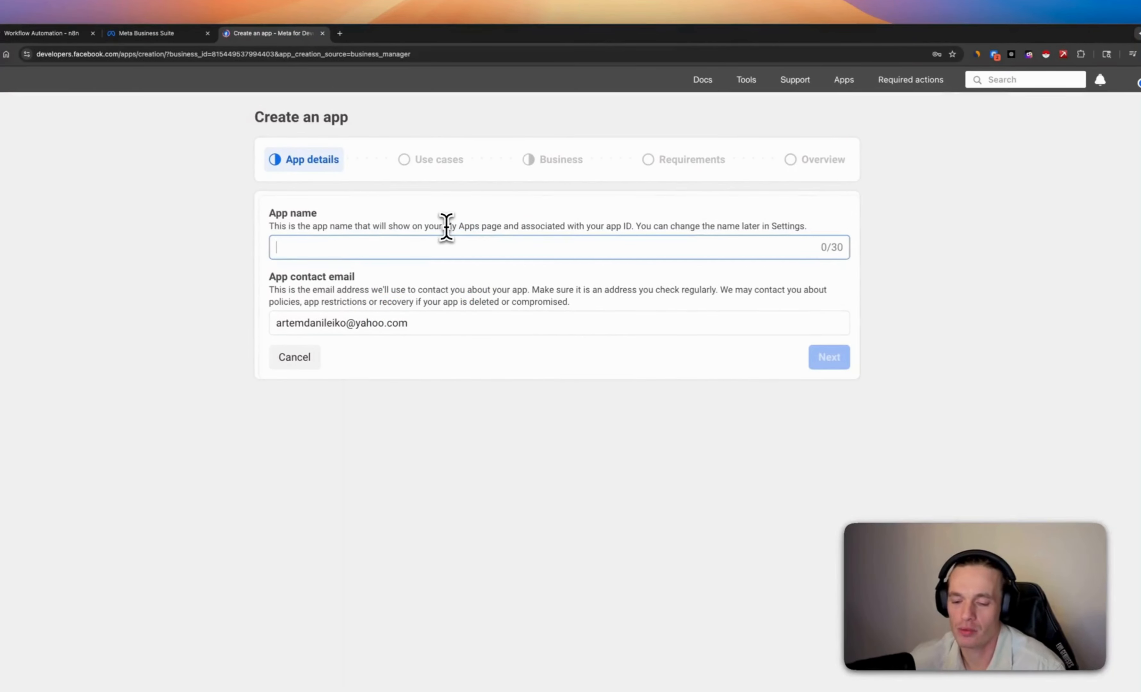
type("test")
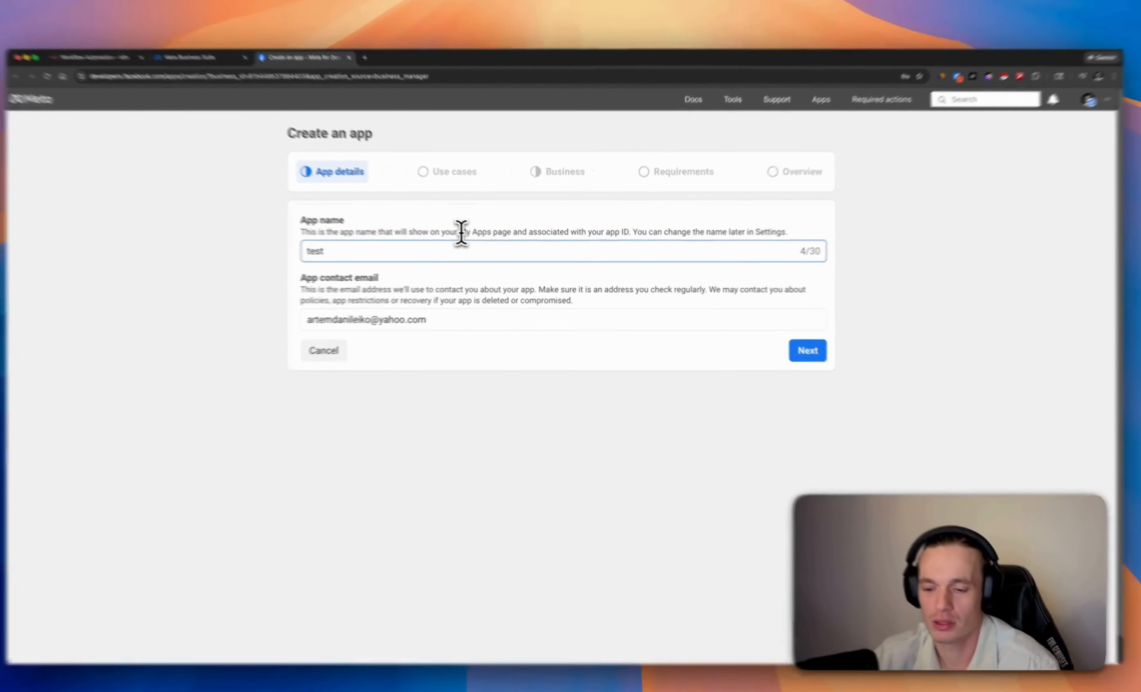
type("ing")
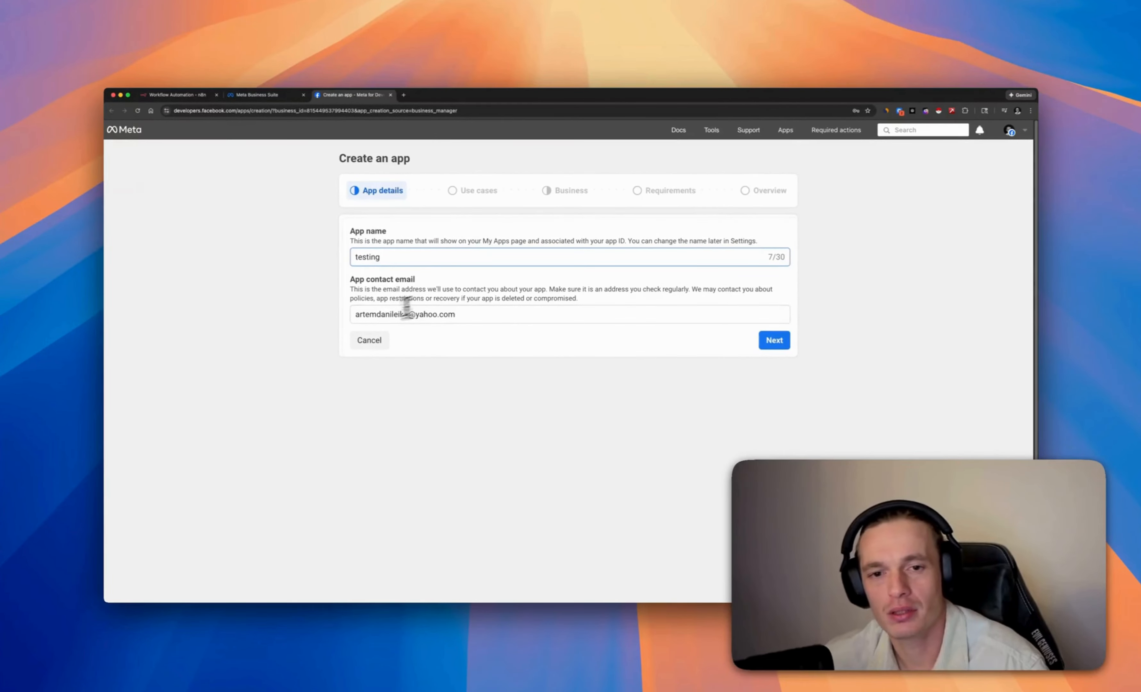
left_click(771, 342)
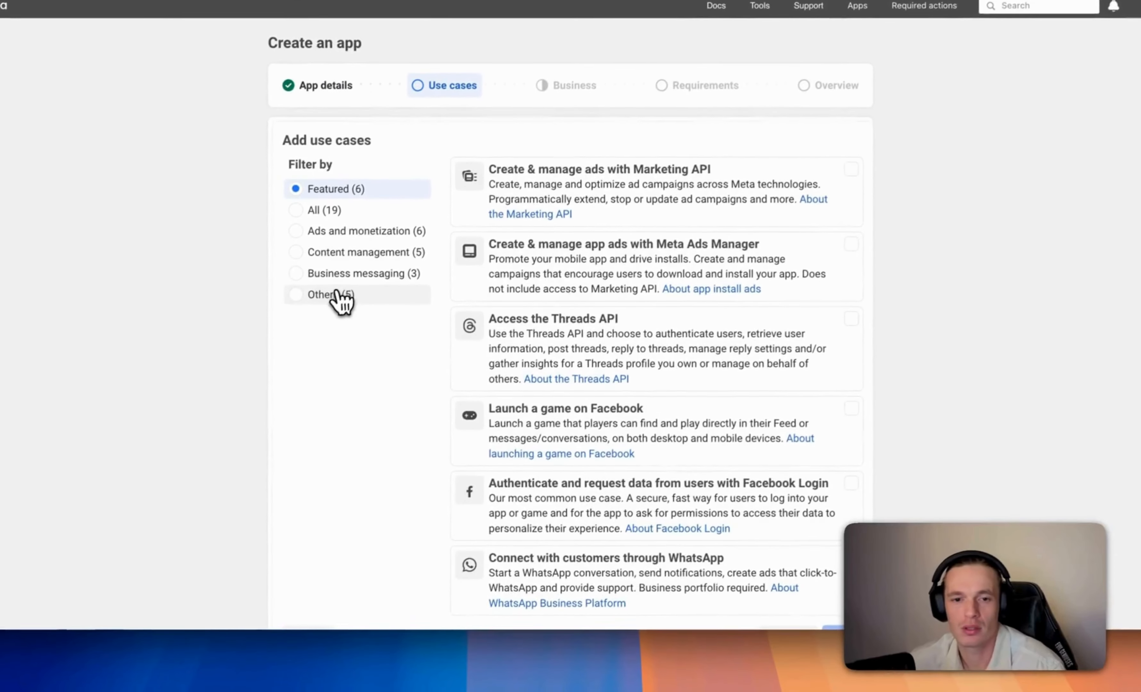
Choose the Other use case and Business app type, then create the testing app
left_click(317, 360)
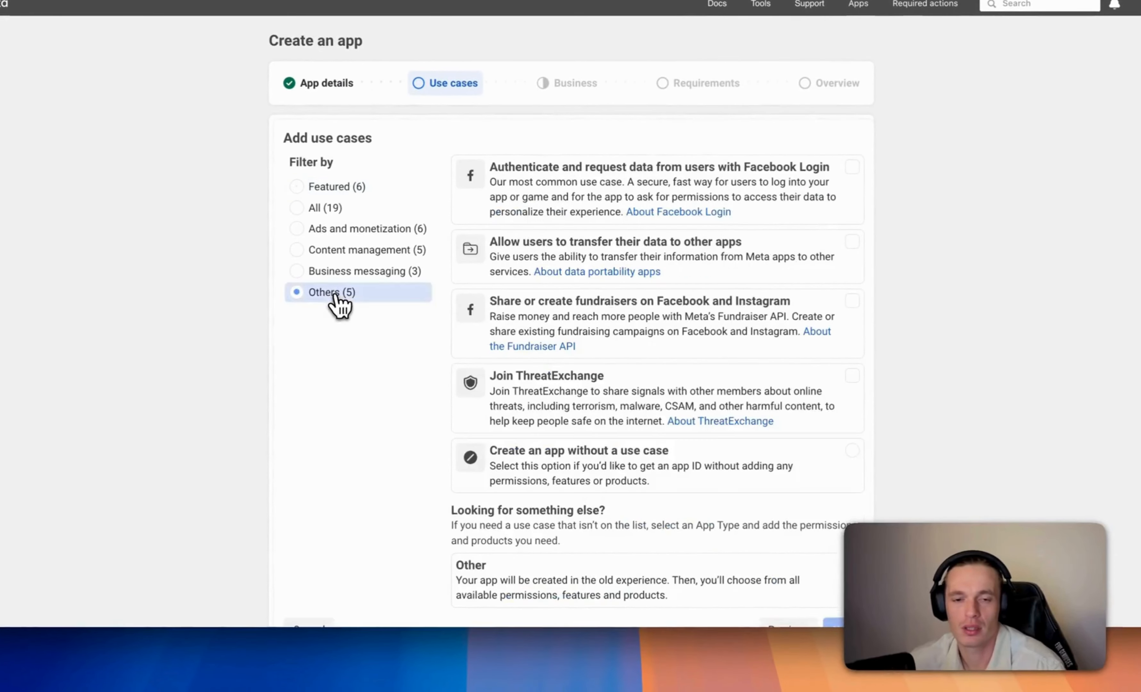
left_click(511, 537)
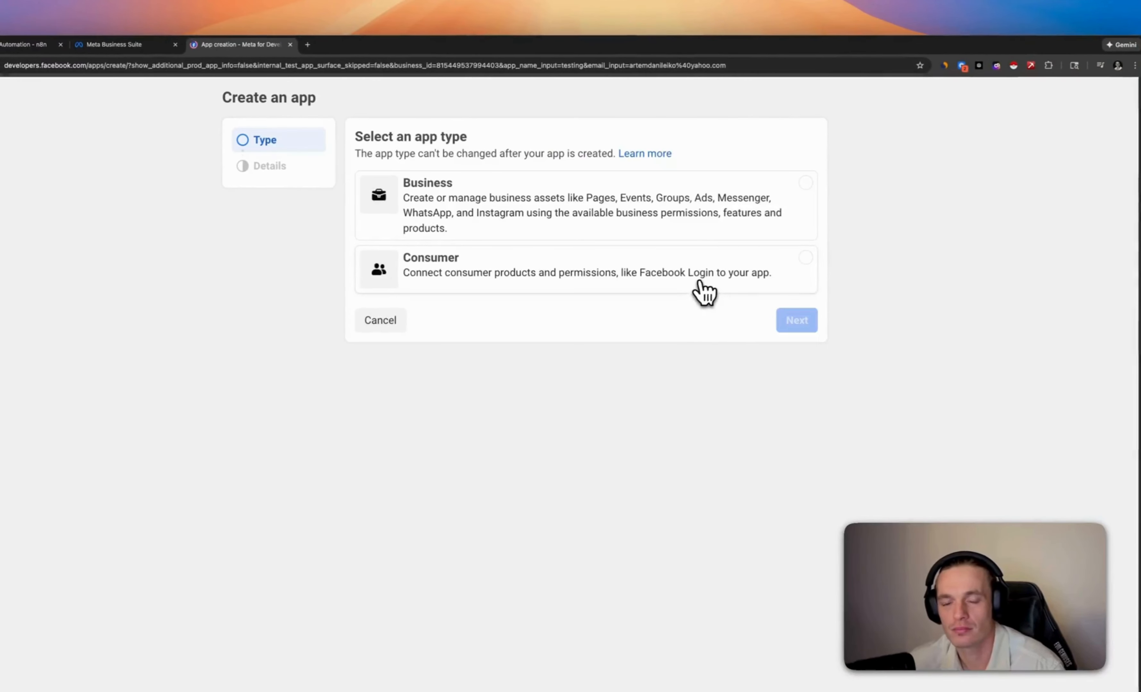
left_click(436, 147)
left_click(809, 349)
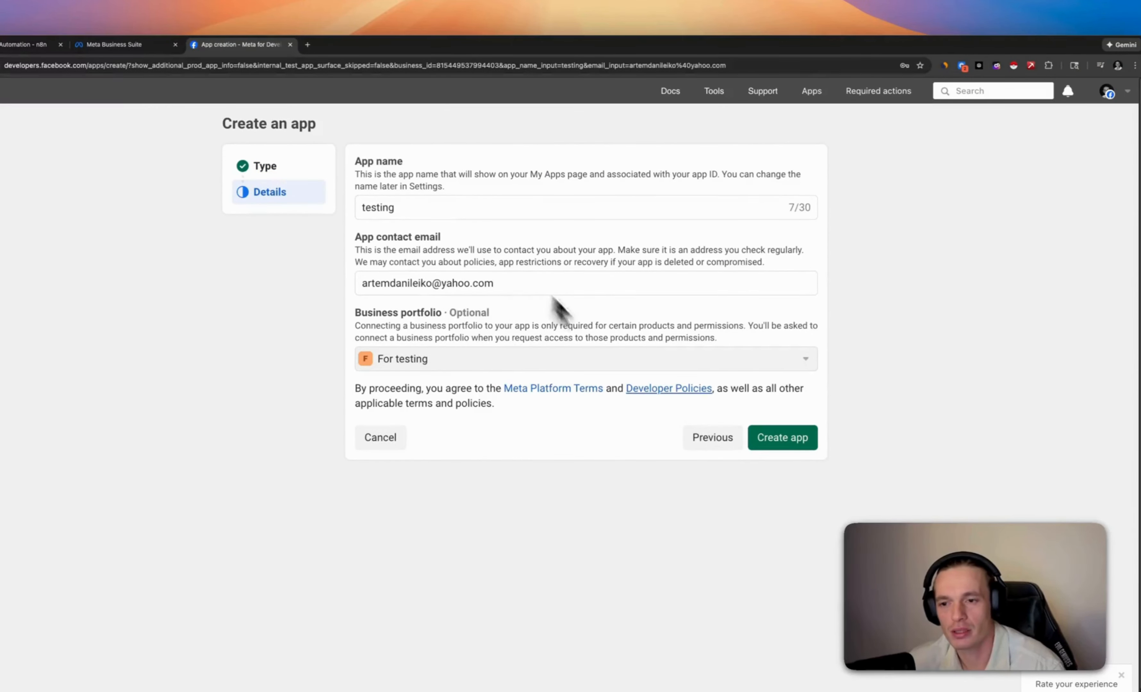
left_click(784, 443)
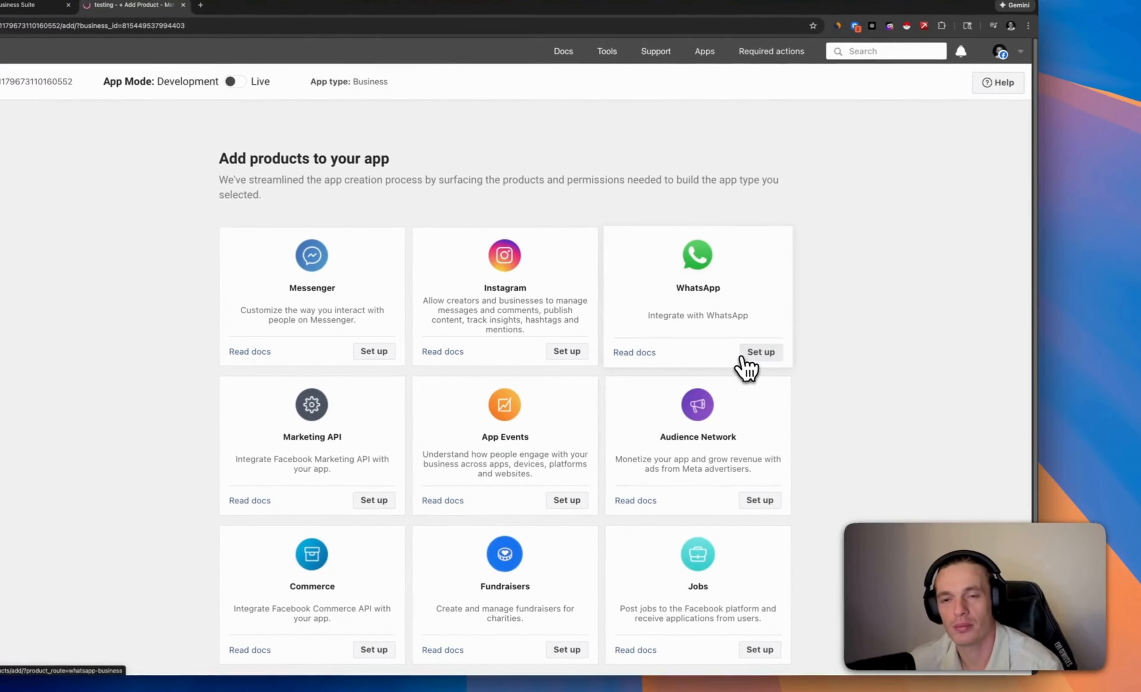
Set up the WhatsApp product on the testing app and go to its Basic app settings
left_click(743, 358)
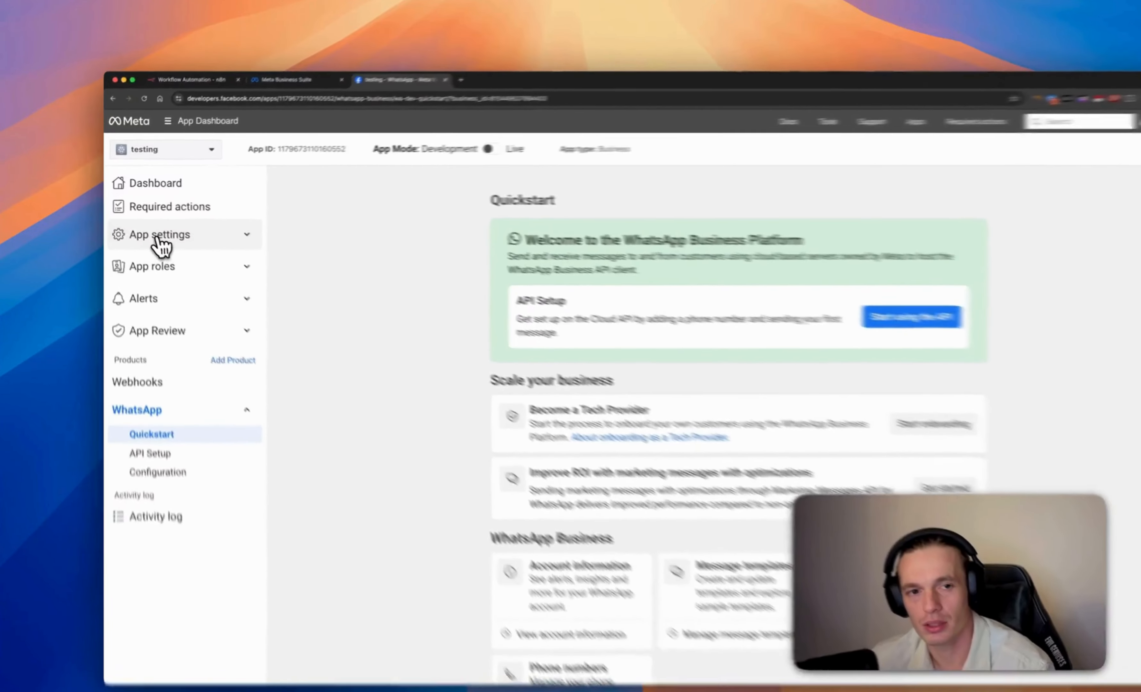
left_click(150, 225)
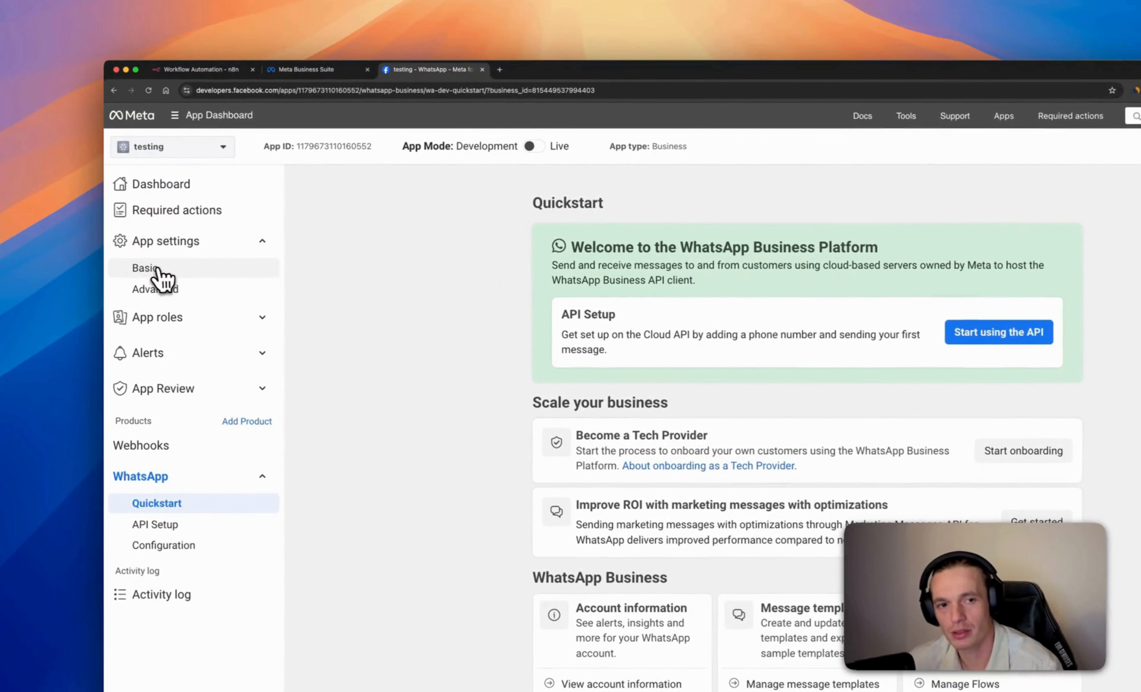
left_click(142, 247)
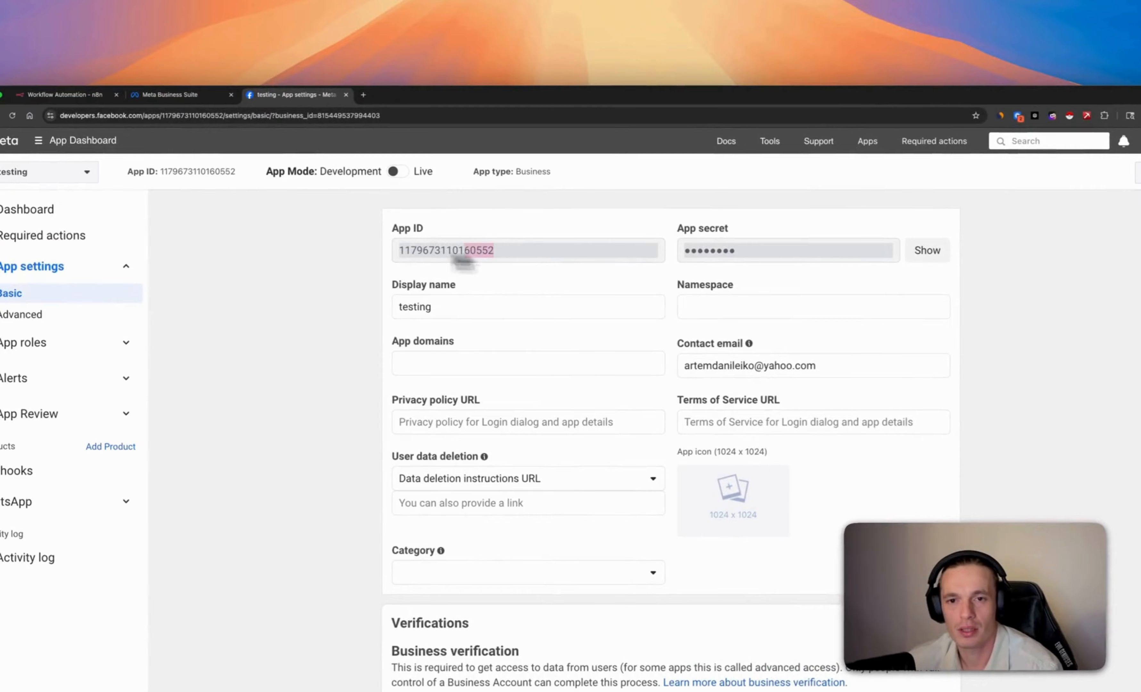
Copy the testing app's App ID from the Basic settings page
left_click_drag(463, 261, 402, 257)
right_click(427, 252)
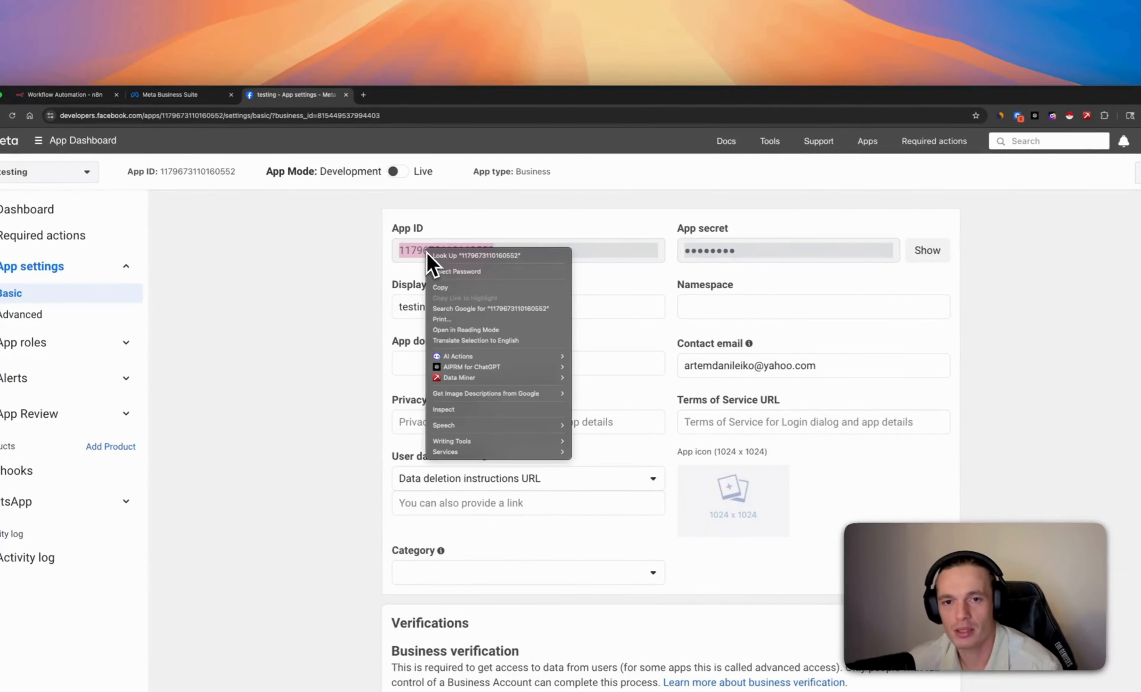
left_click(462, 288)
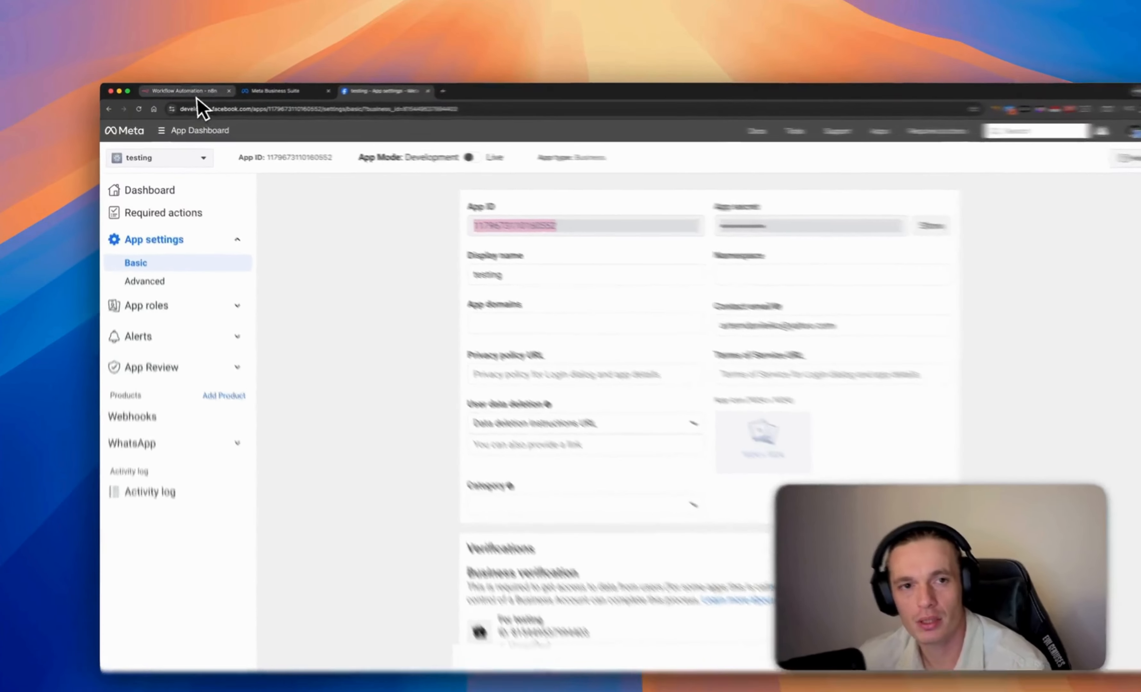
Paste the App ID into the n8n credential's Client ID and clear the autofilled Client Secret
left_click(197, 95)
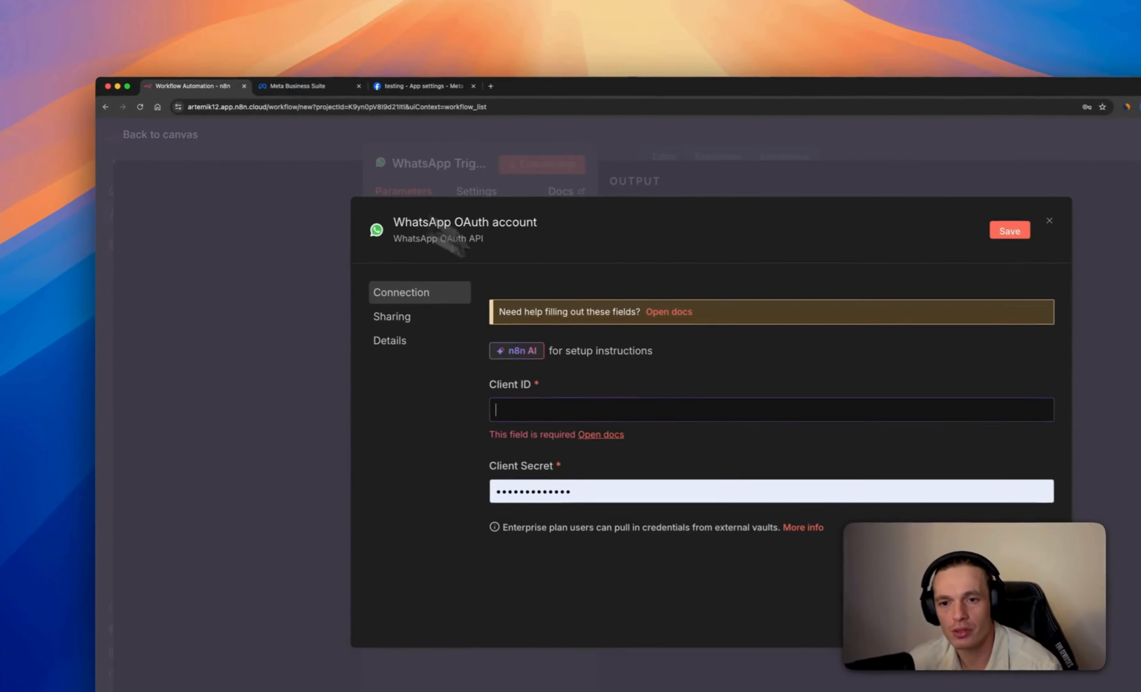
right_click(511, 407)
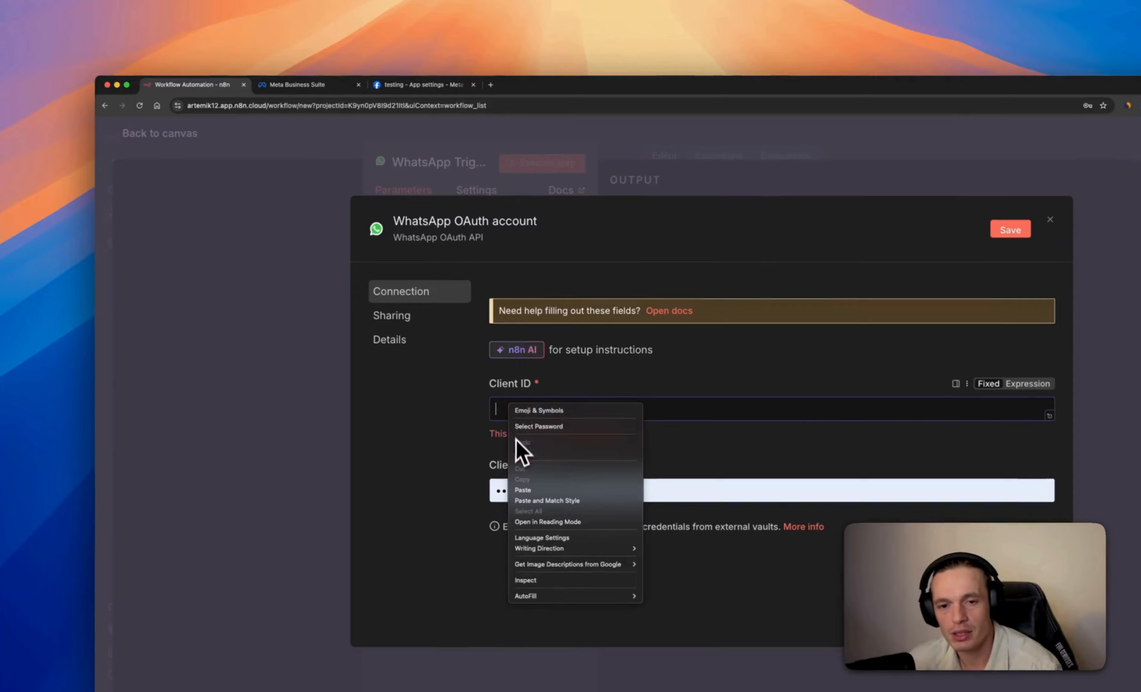
left_click(519, 491)
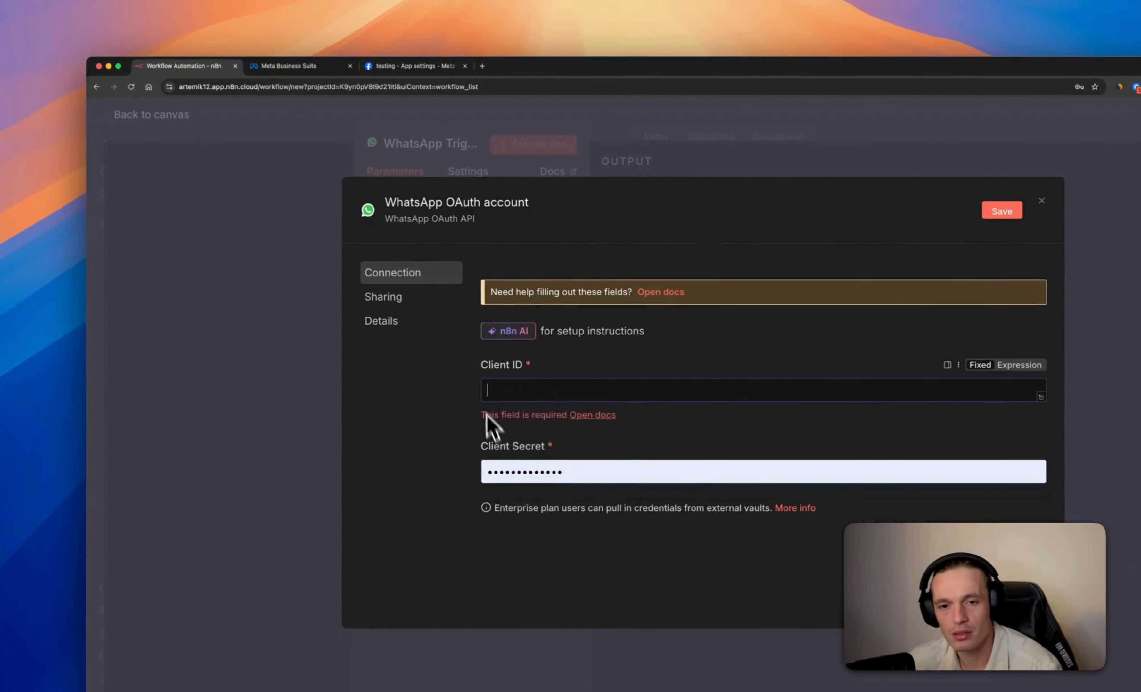
key("super+v")
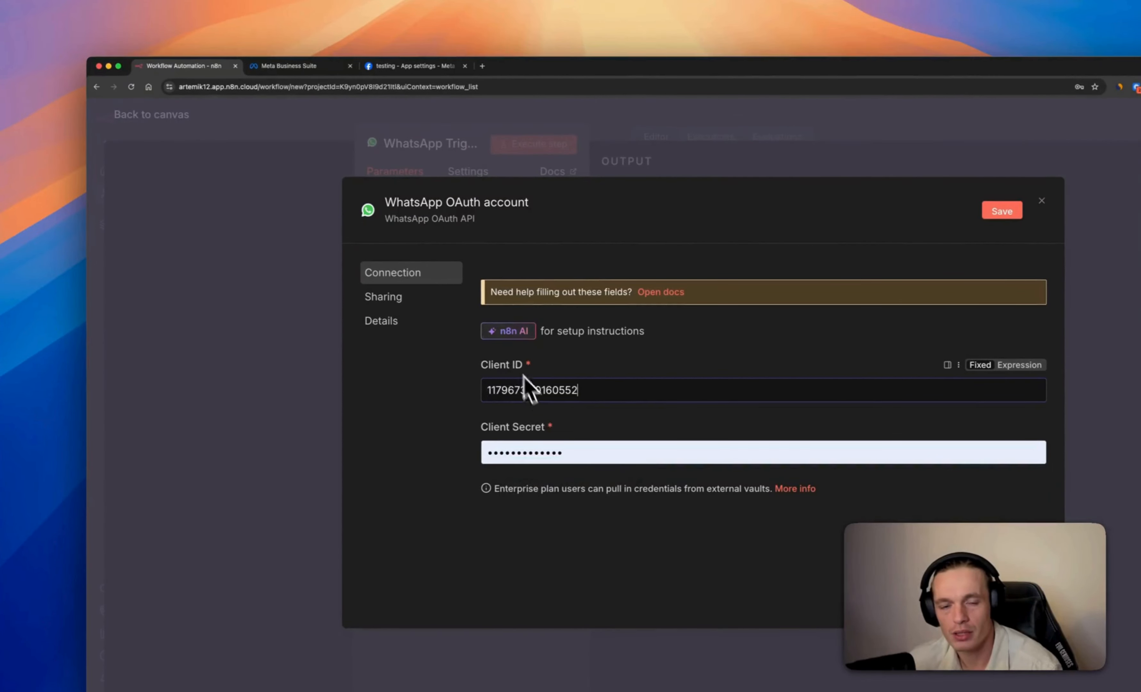
left_click(558, 454)
left_click_drag(558, 453, 489, 447)
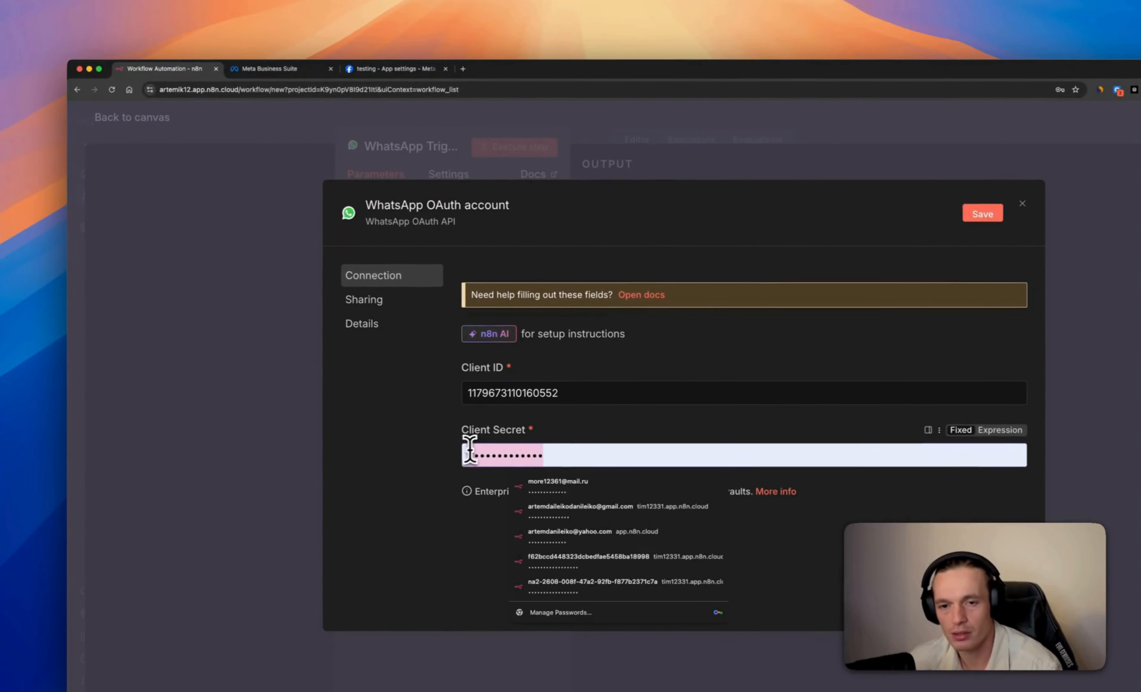
key("BackSpace")
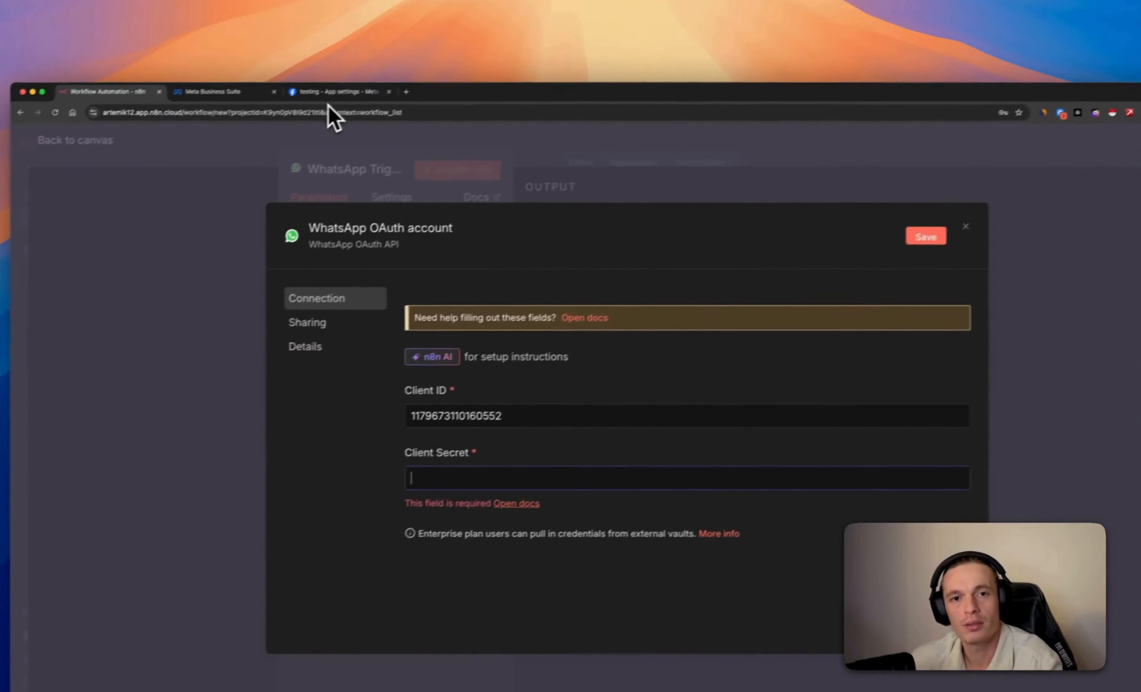
Reveal and copy the testing app's App secret in Meta for Developers
left_click(382, 68)
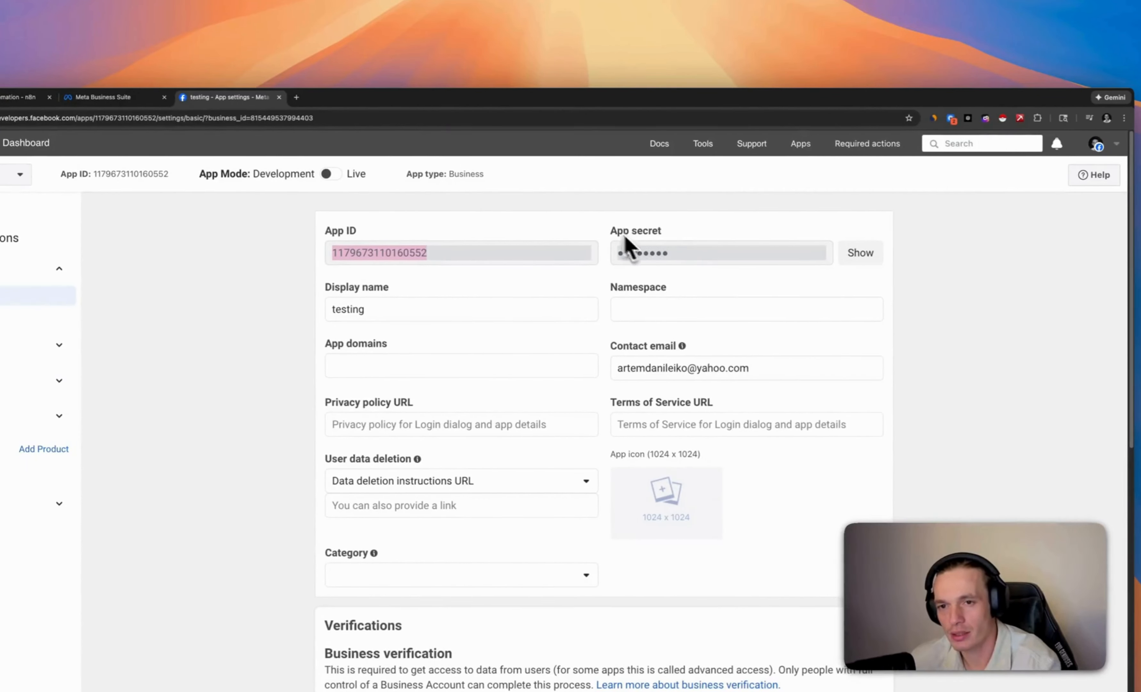
left_click(862, 259)
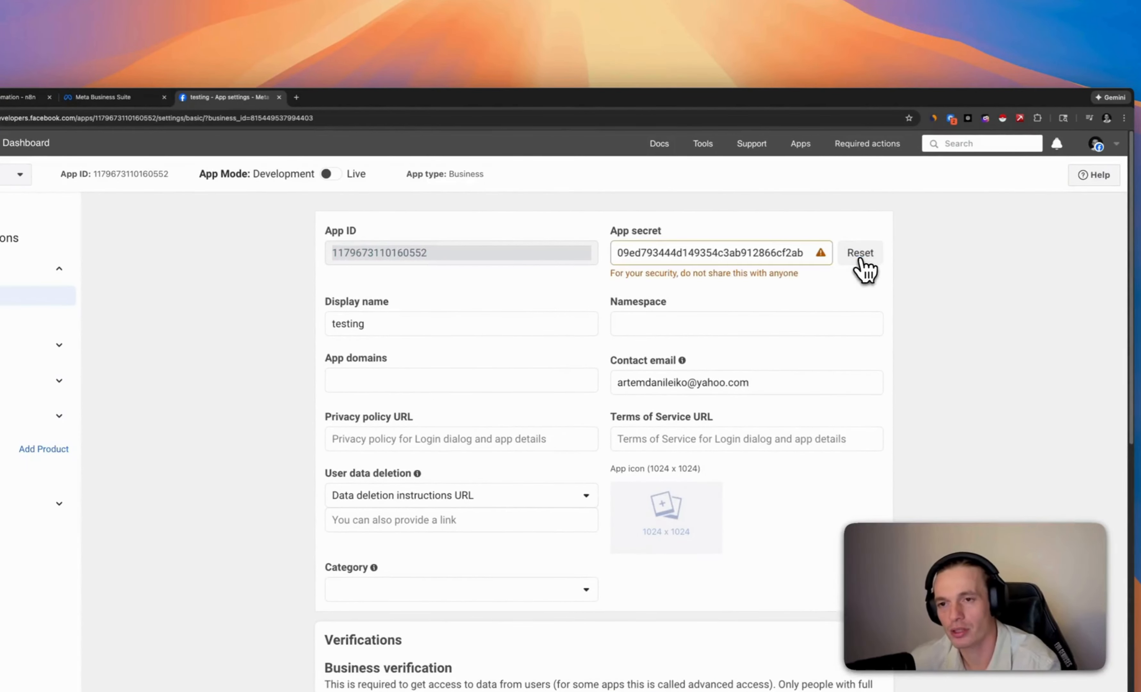
left_click_drag(618, 252, 819, 279)
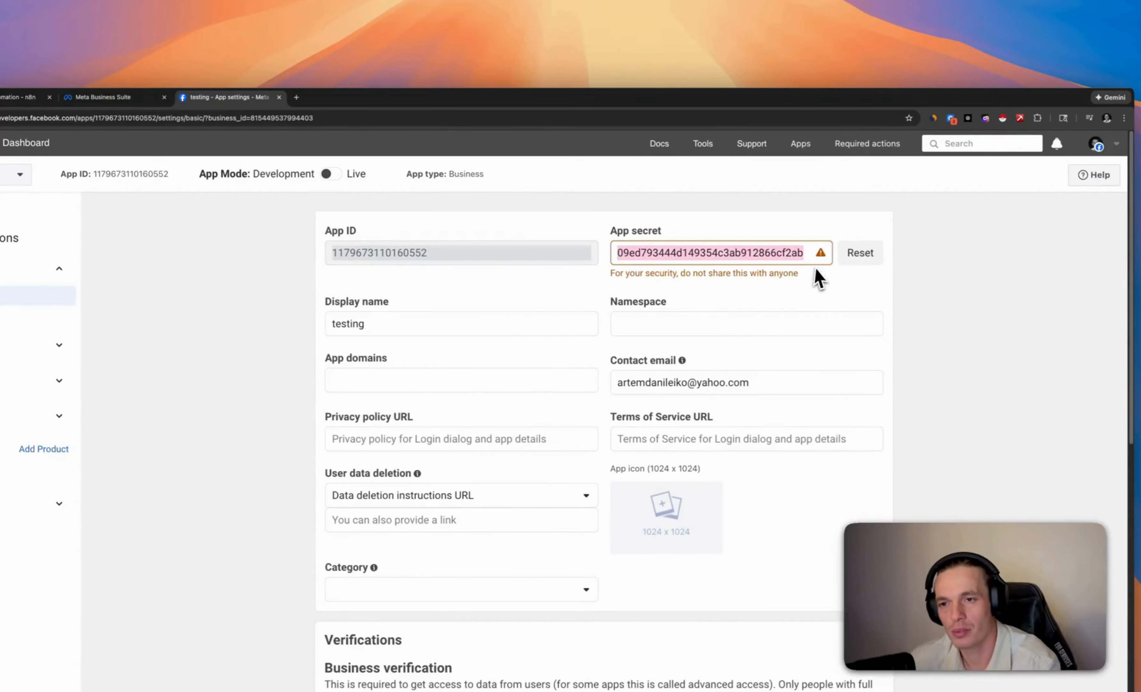
right_click(778, 258)
left_click(806, 353)
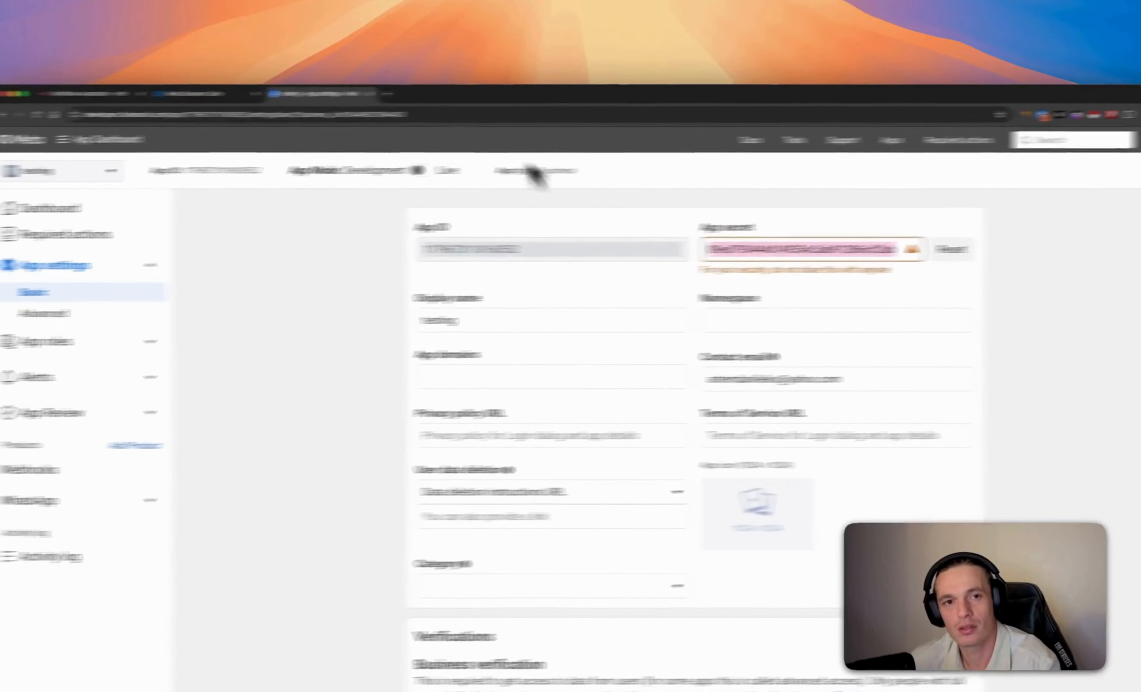
Paste the app secret as Client Secret, save the credential, and close it after the successful connection test
left_click(337, 91)
left_click(242, 91)
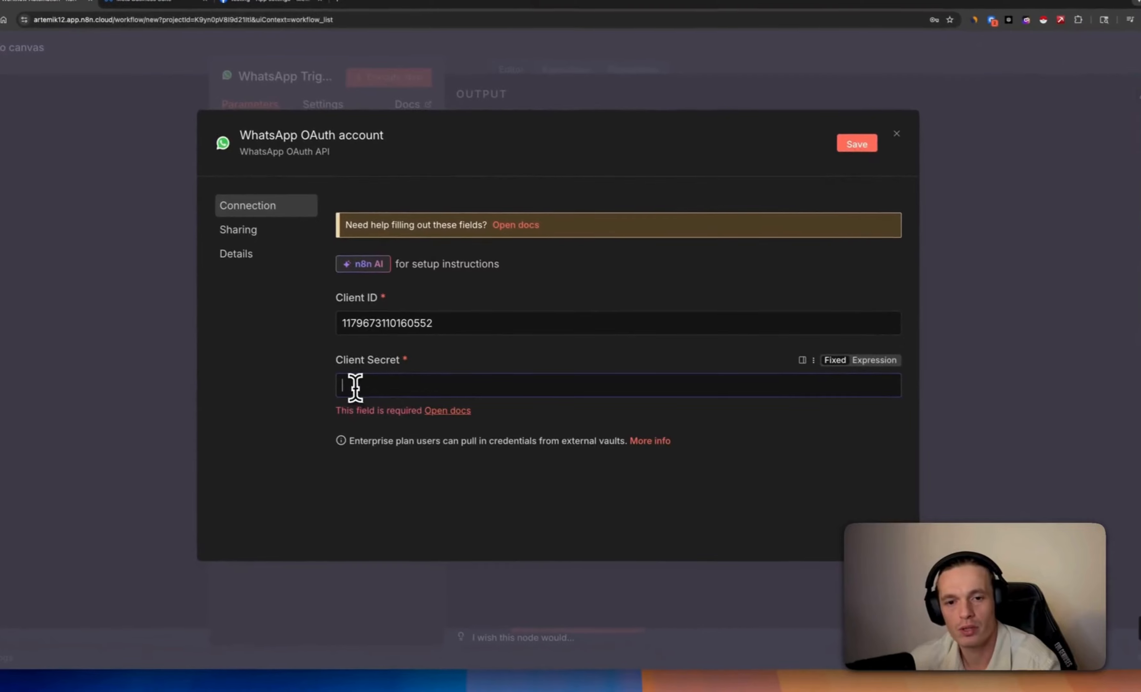
right_click(355, 387)
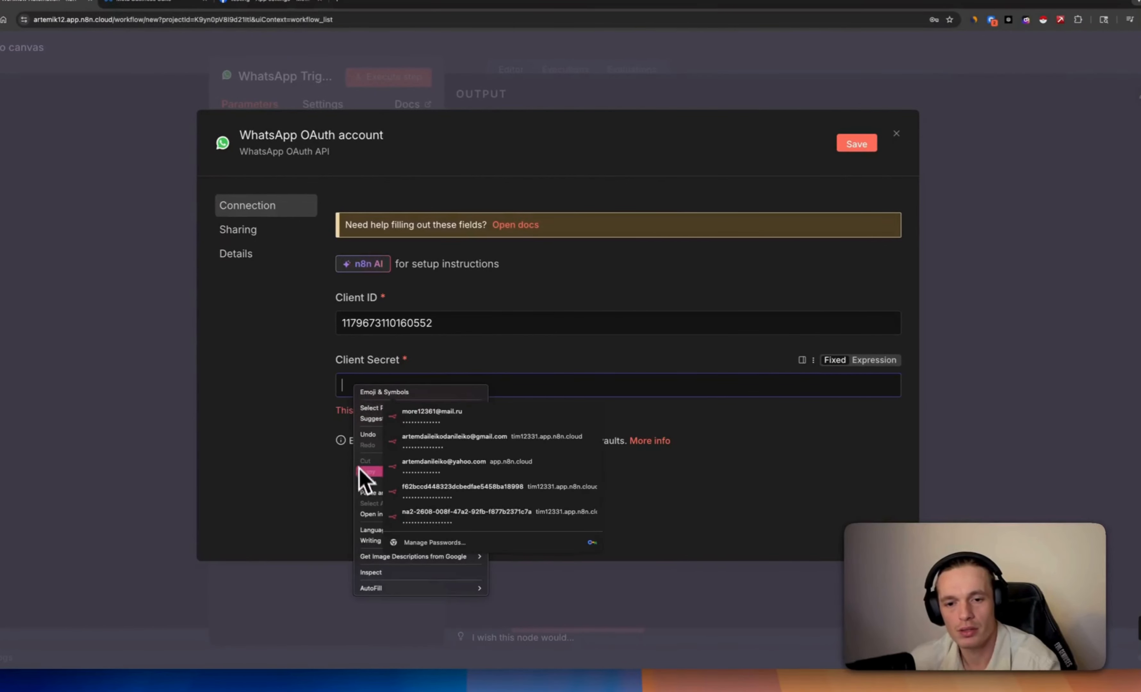
left_click(369, 482)
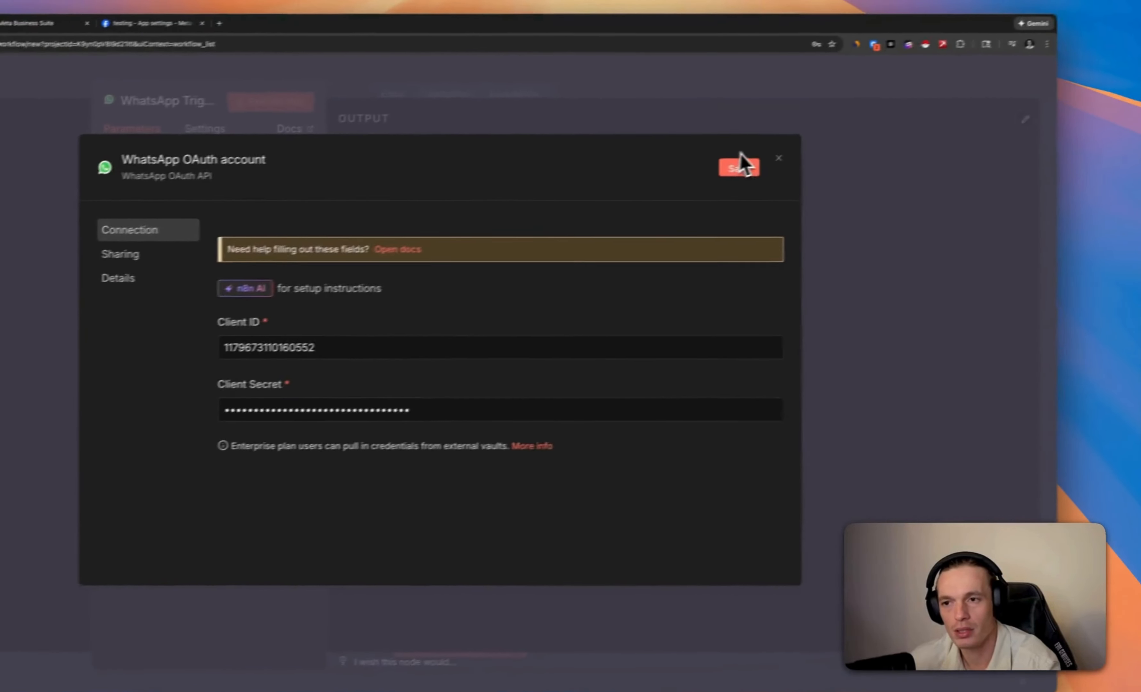
left_click(856, 143)
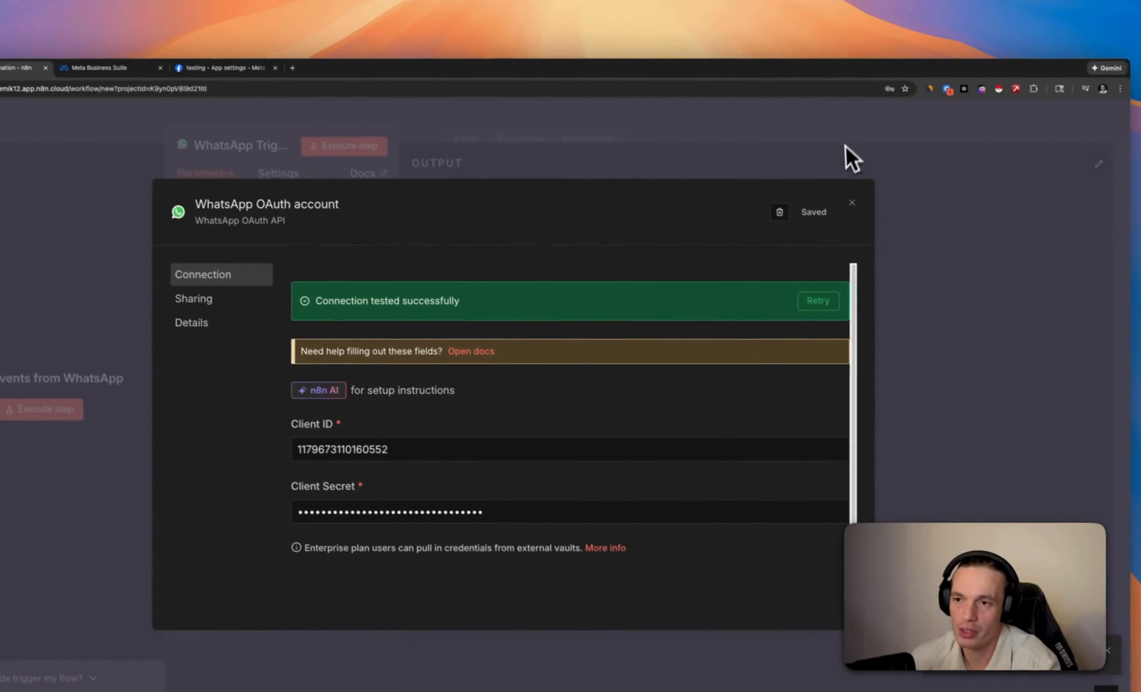
left_click(846, 148)
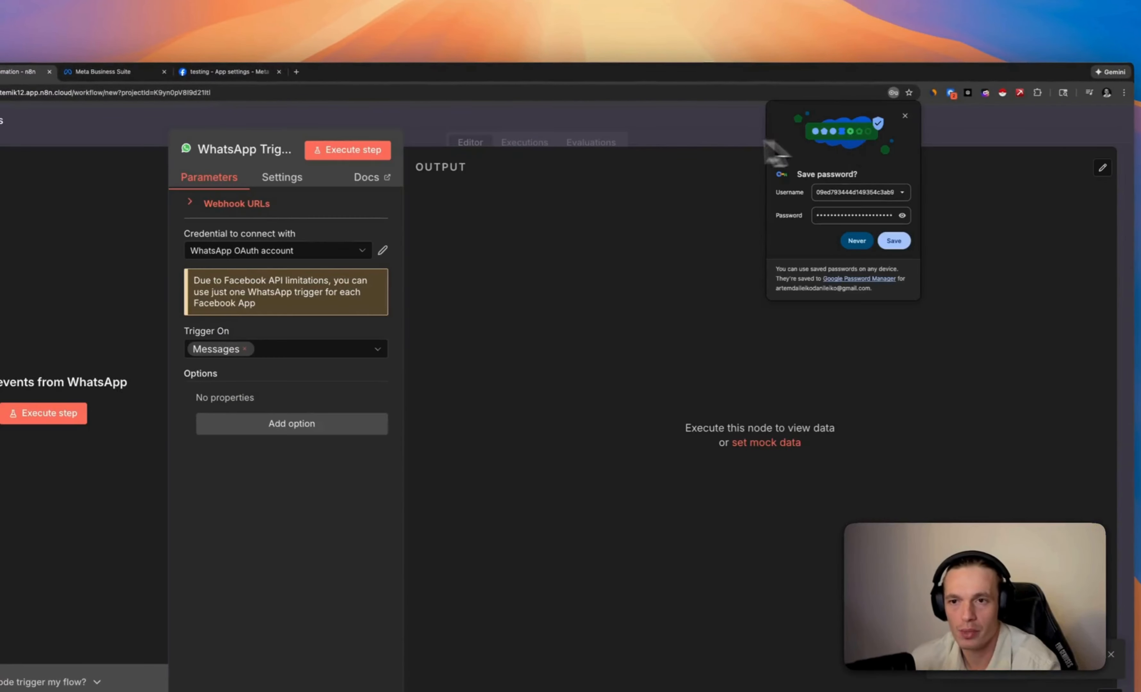
Add an AI Agent node after the WhatsApp Trigger
left_click(632, 130)
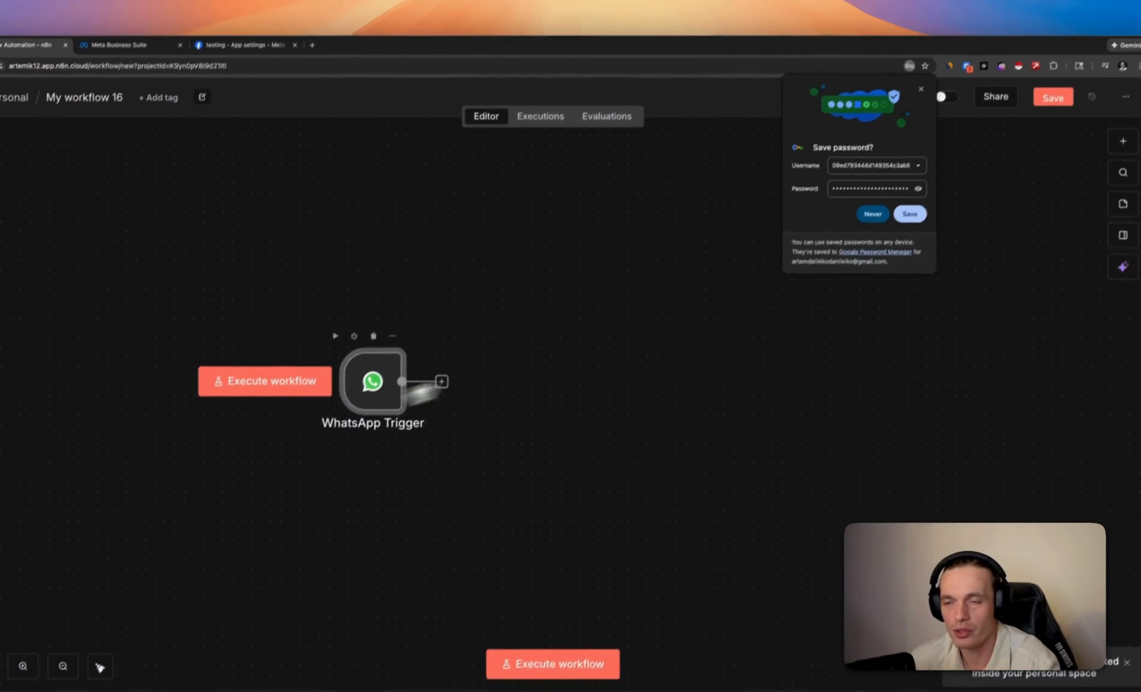
left_click(848, 126)
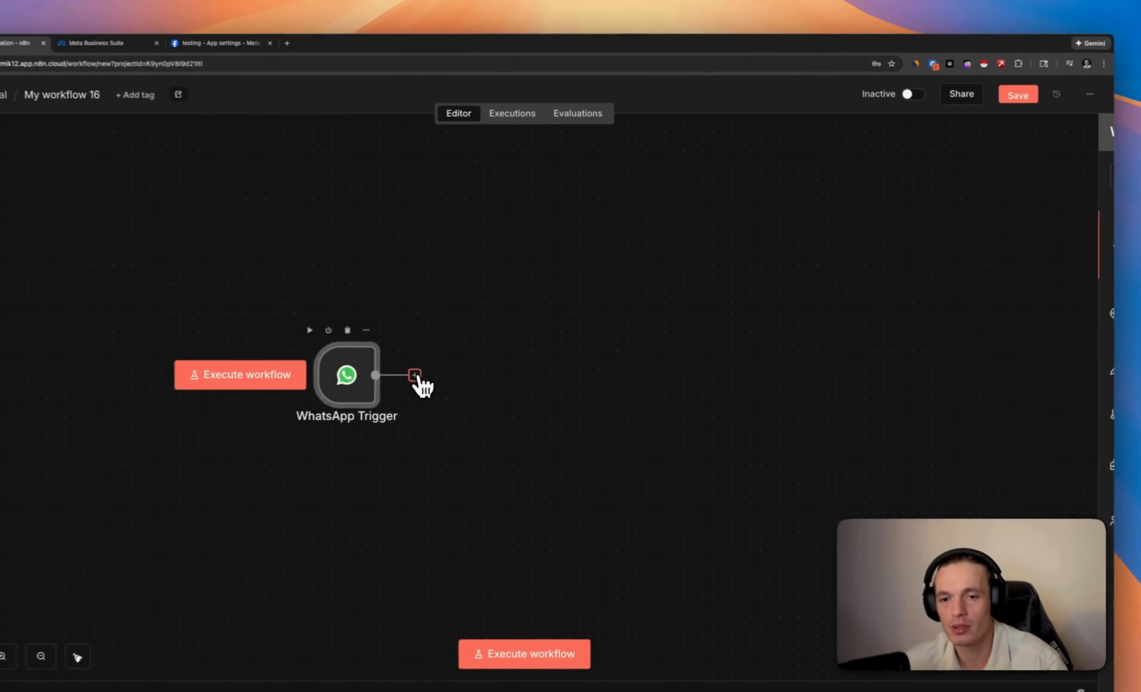
left_click(502, 350)
left_click(911, 264)
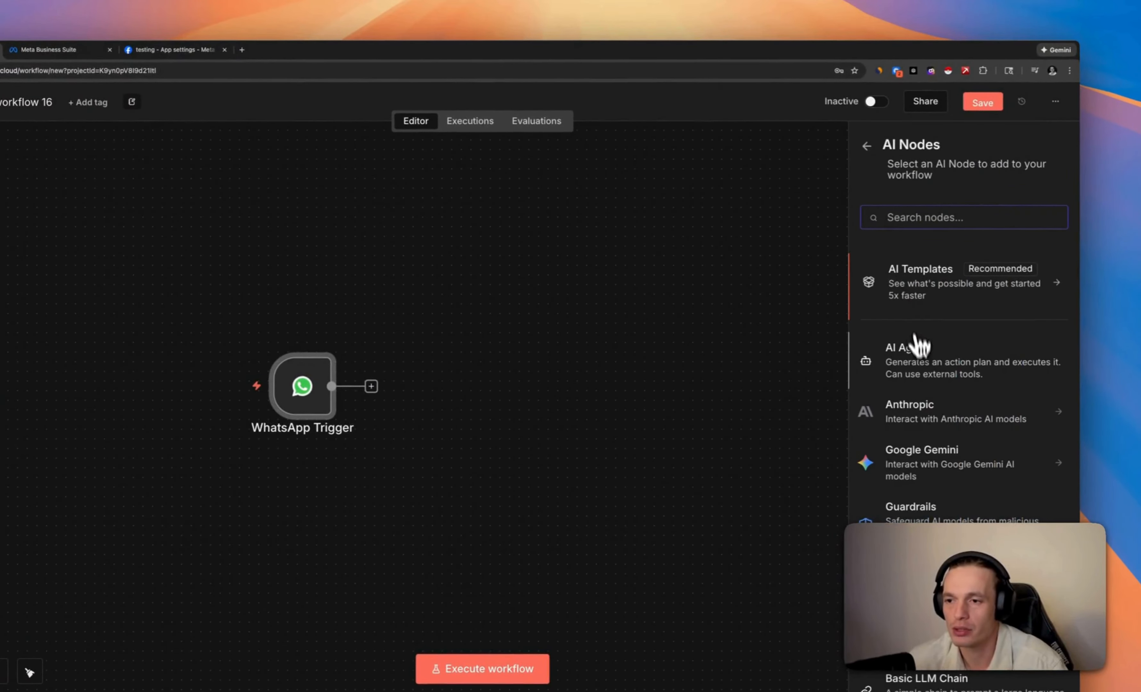
left_click(918, 359)
left_click(633, 110)
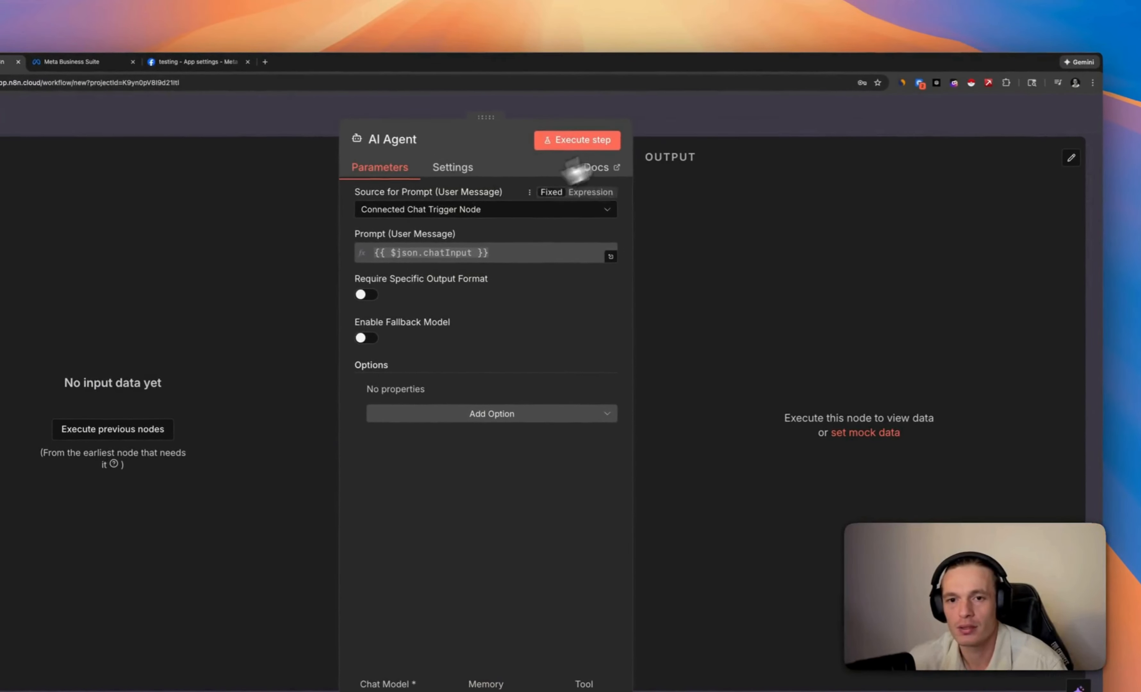
Attach an OpenAI Chat Model to the AI Agent as its chat model
left_click(446, 466)
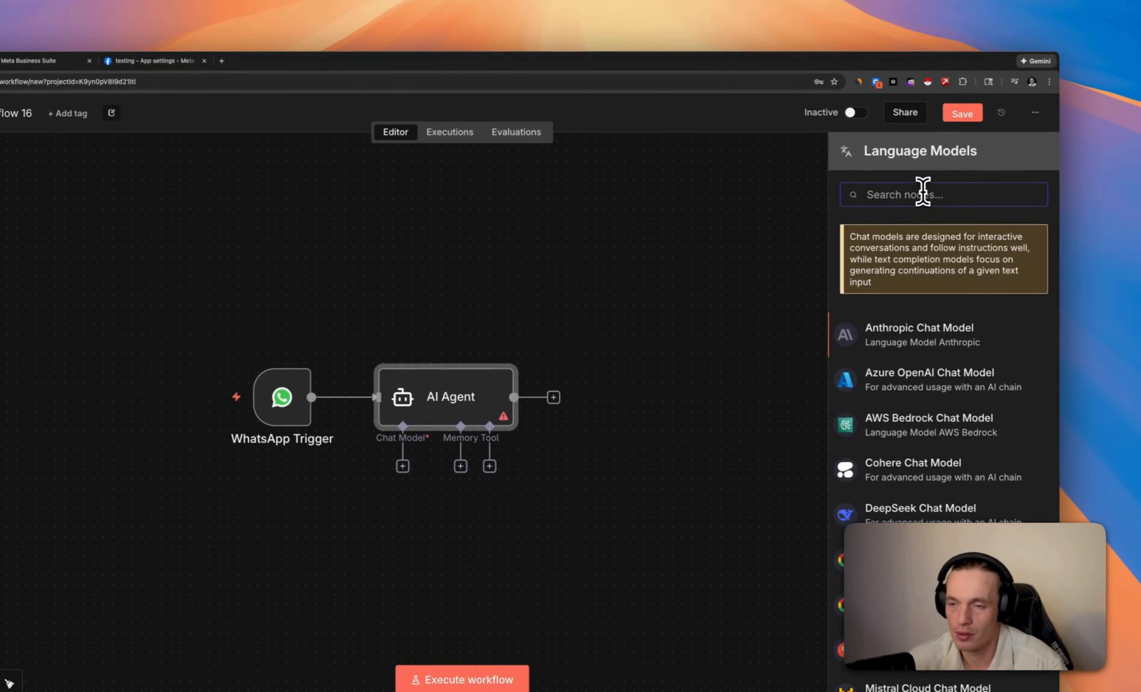
type("chat")
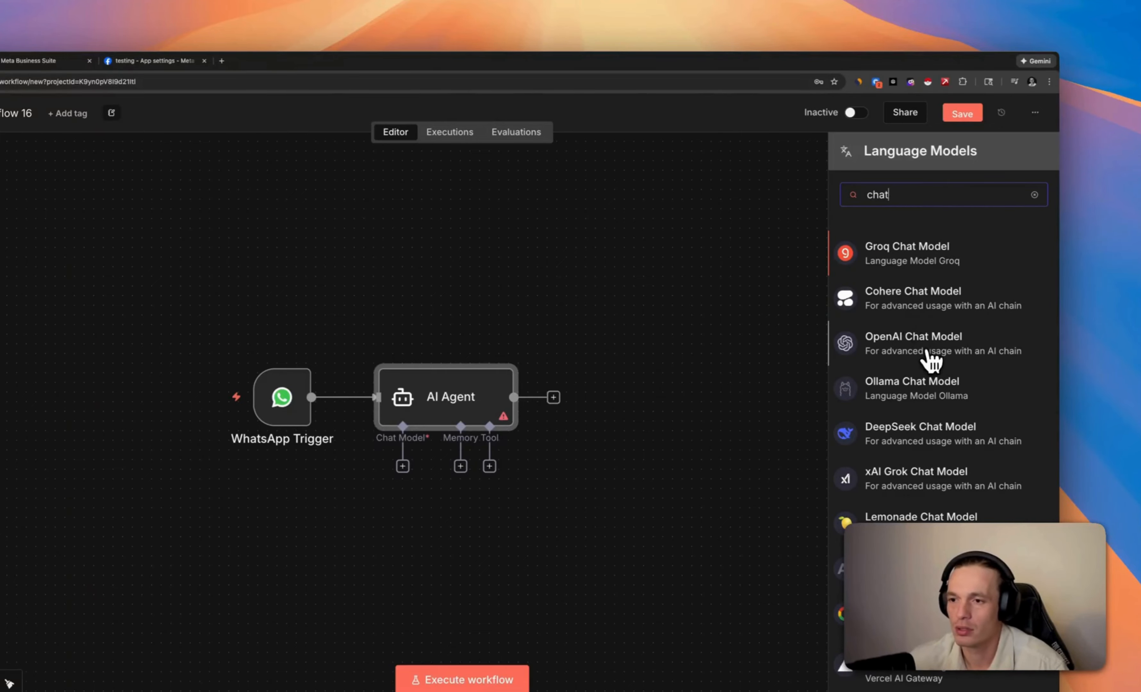
left_click(932, 359)
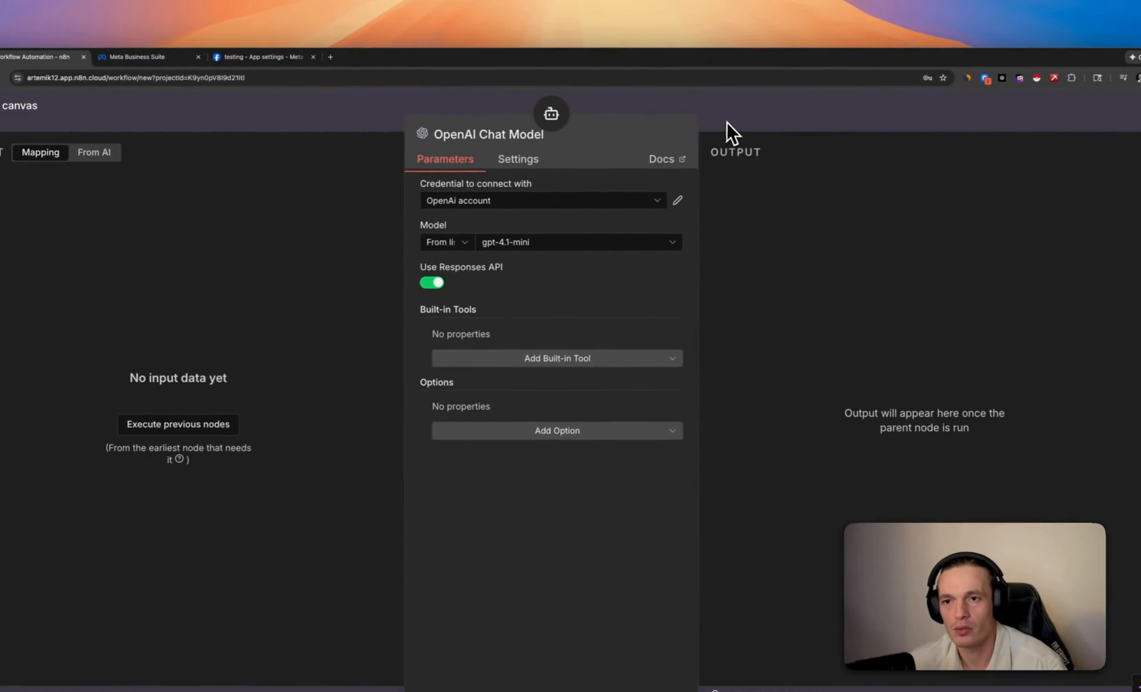
key("Escape")
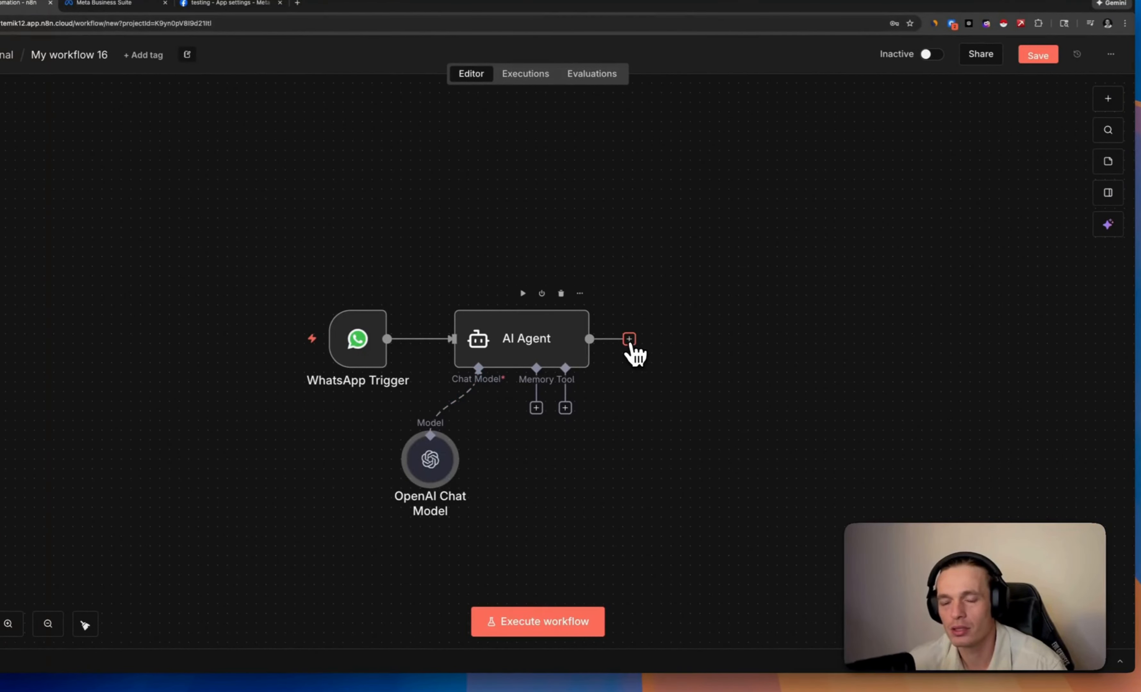
Add a WhatsApp Business Cloud Send message node after the AI Agent
left_click(629, 339)
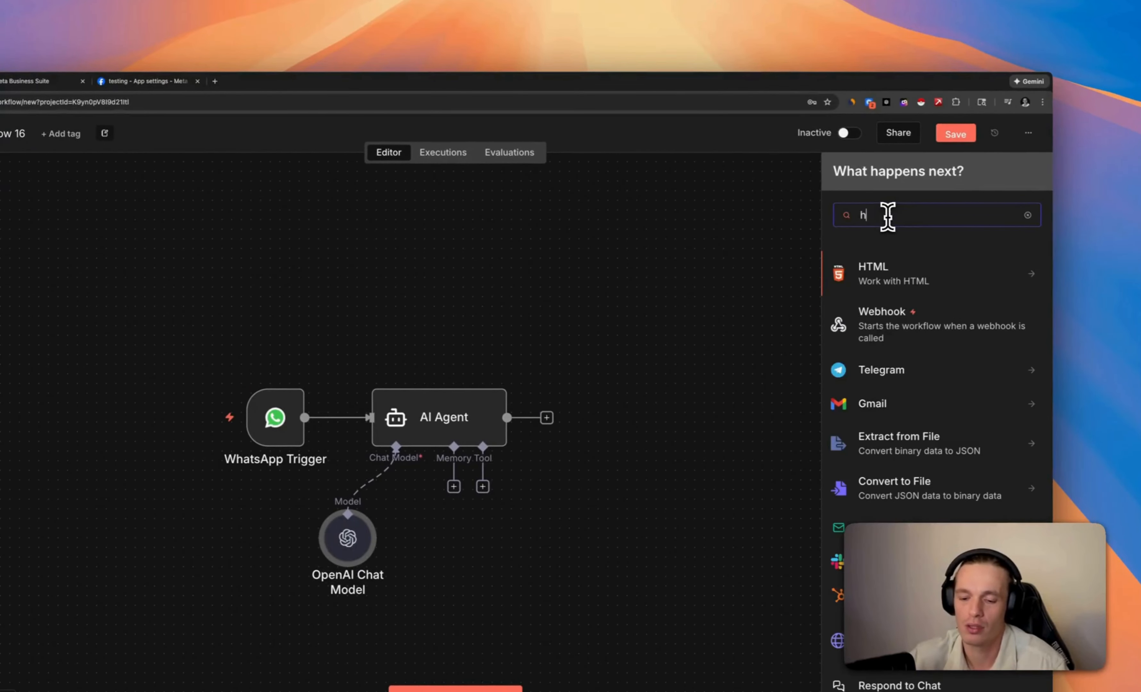
type("what")
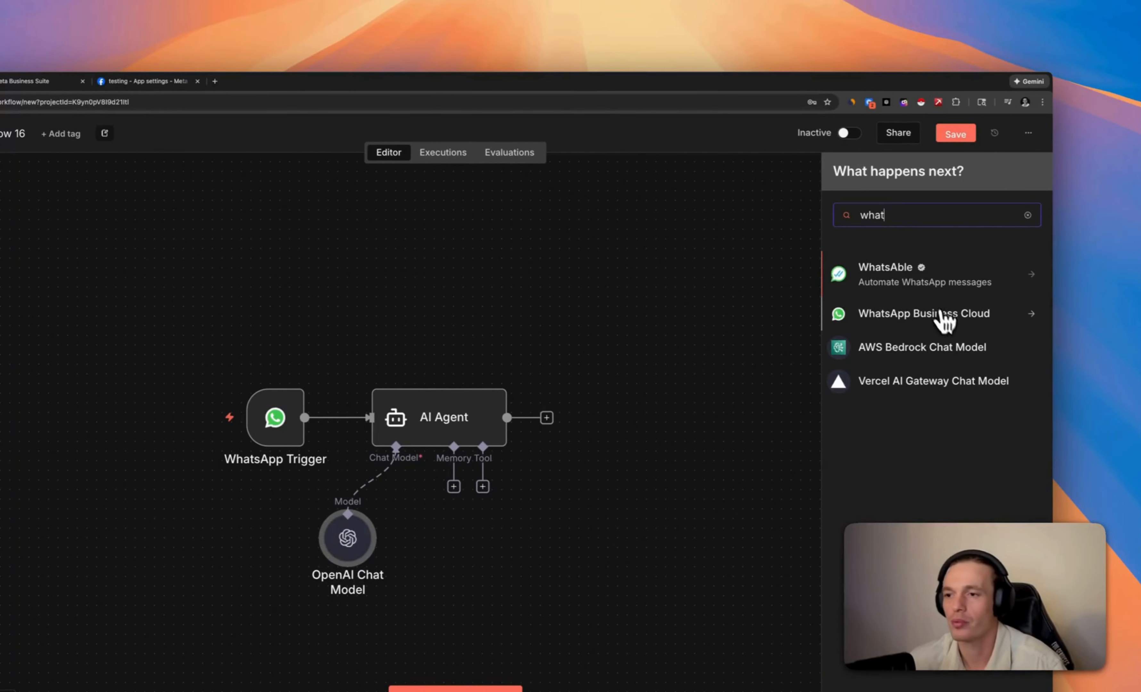
left_click(945, 321)
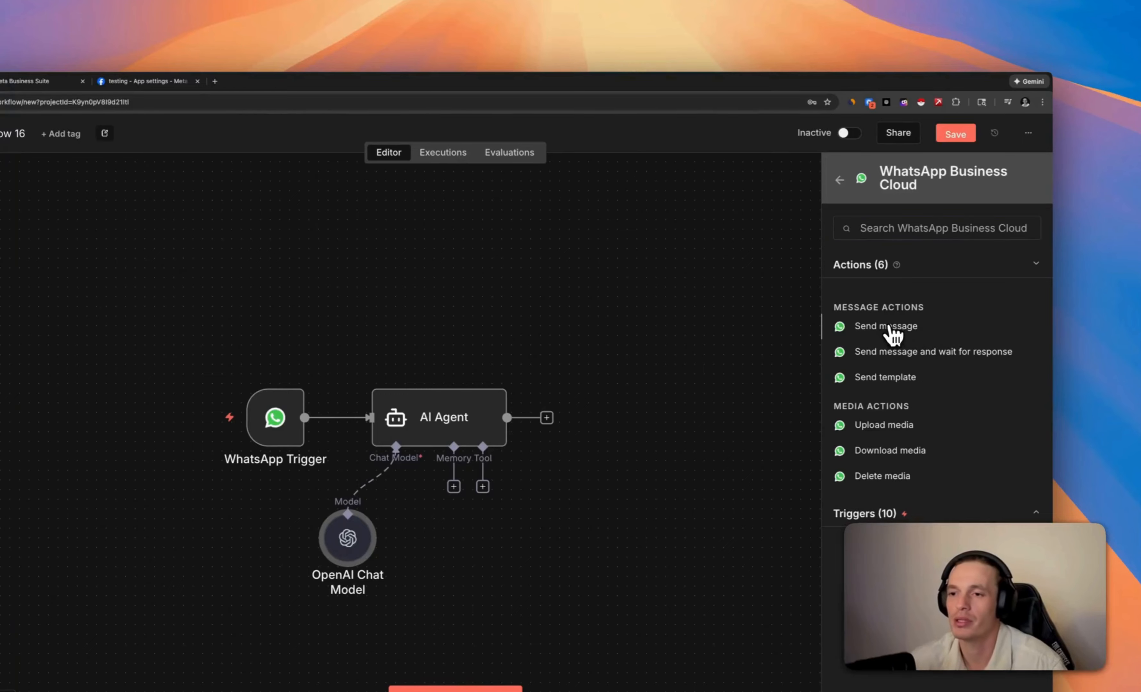
left_click(889, 326)
Start a new WhatsApp API credential for the node, then return to the Meta app settings
left_click(500, 231)
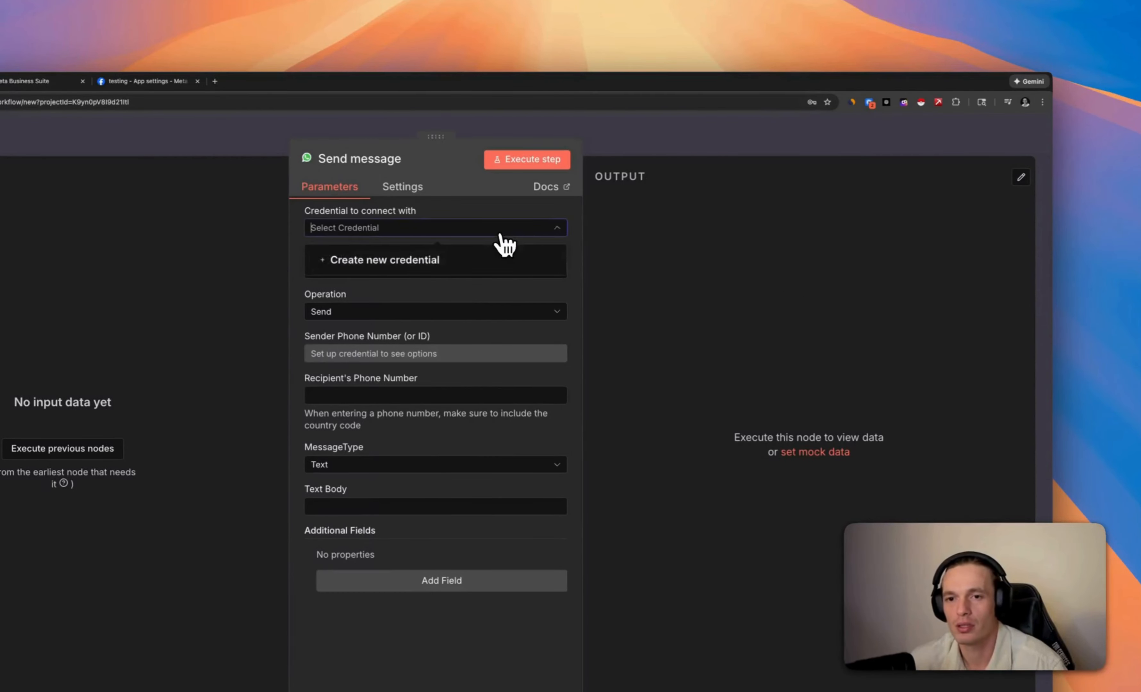
left_click(438, 231)
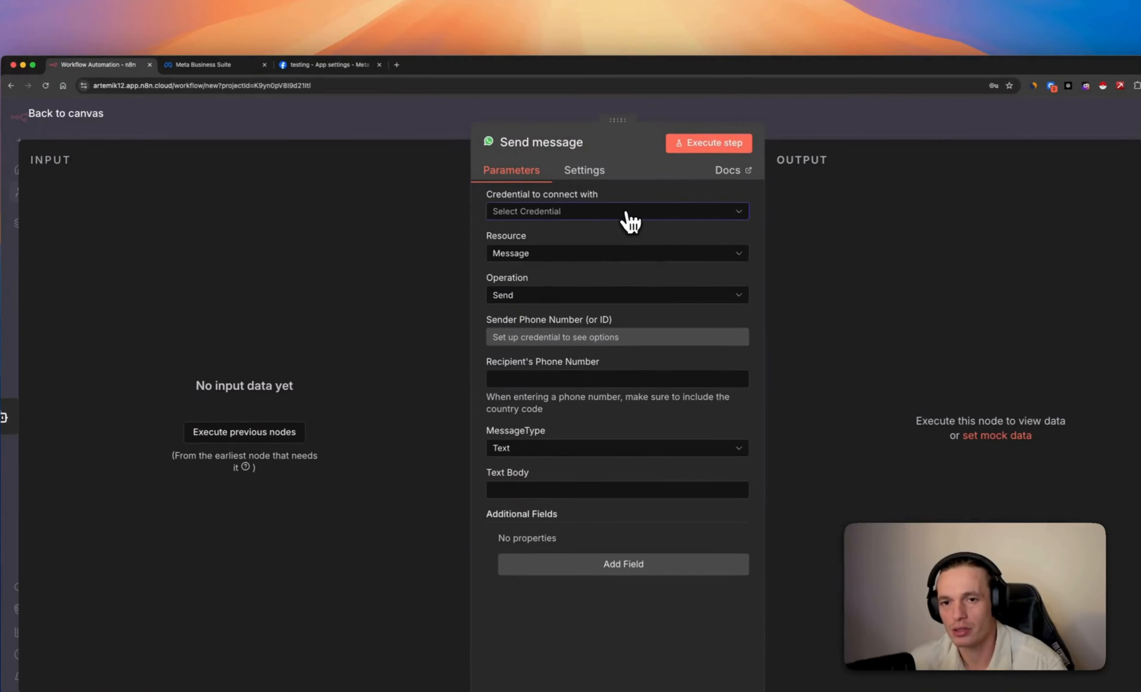
left_click(632, 223)
left_click(605, 245)
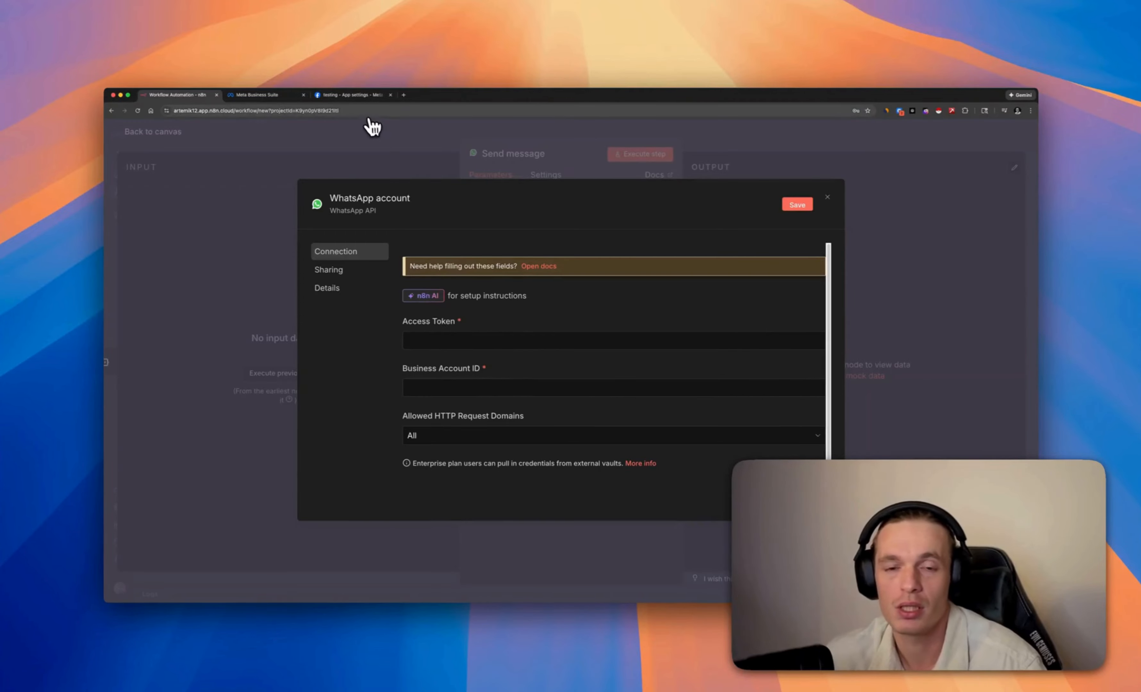
left_click(355, 98)
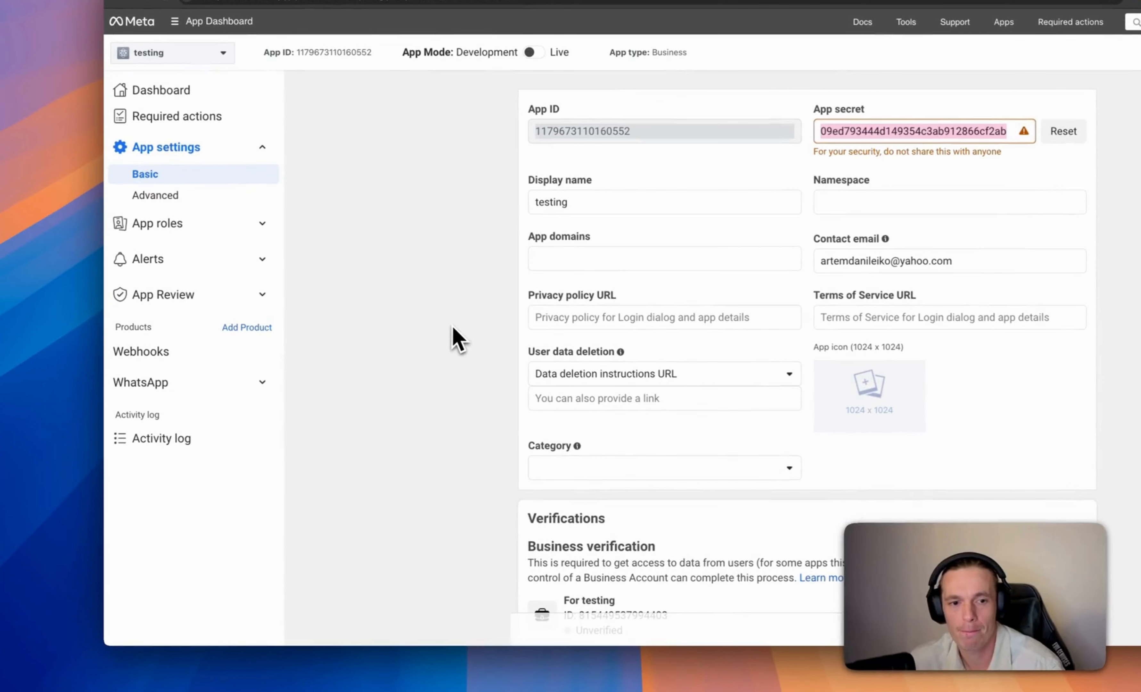
Go to WhatsApp API Setup and choose the registered phone number as the test recipient
left_click(158, 387)
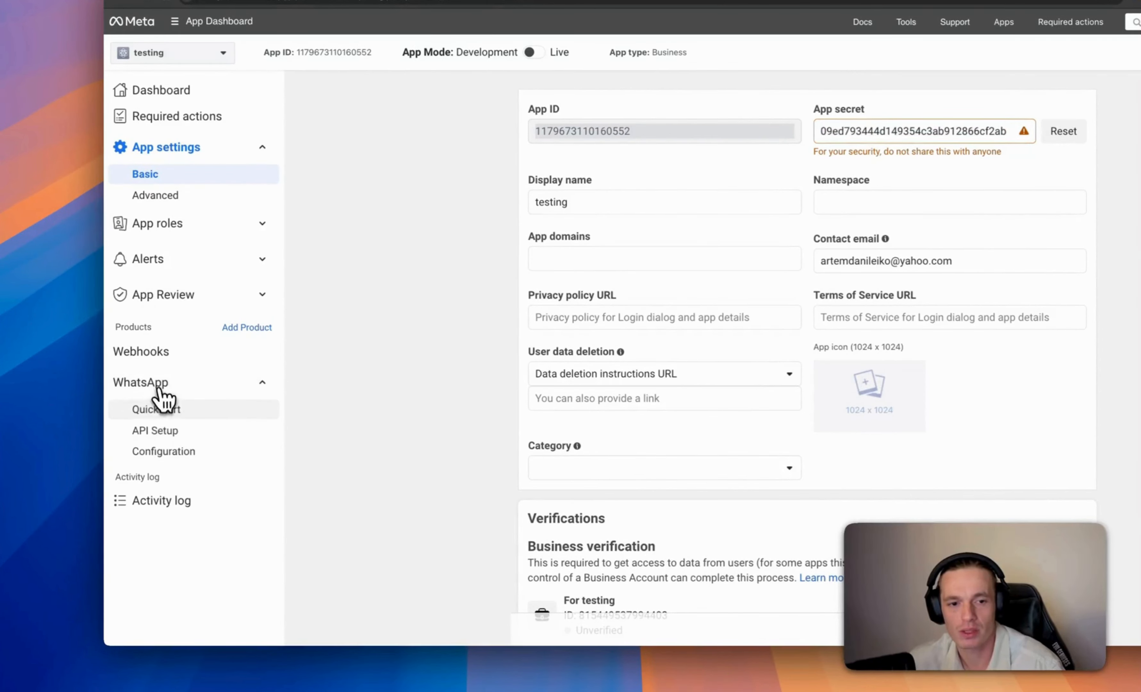
left_click(163, 435)
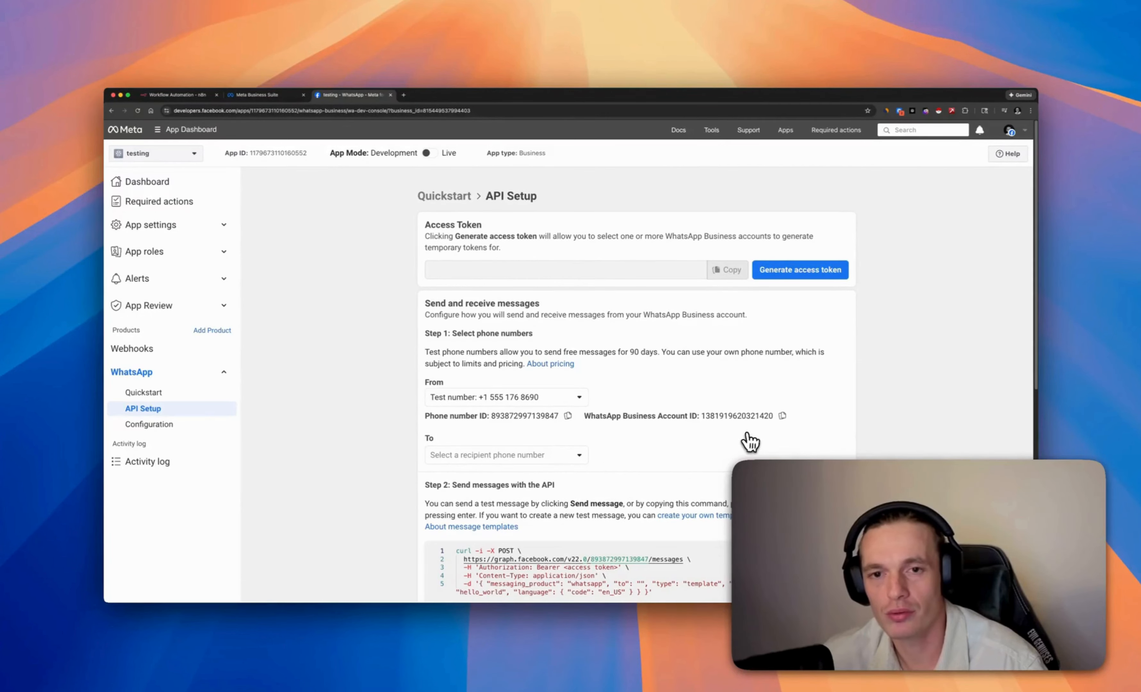
scroll(749, 442, "down", 1)
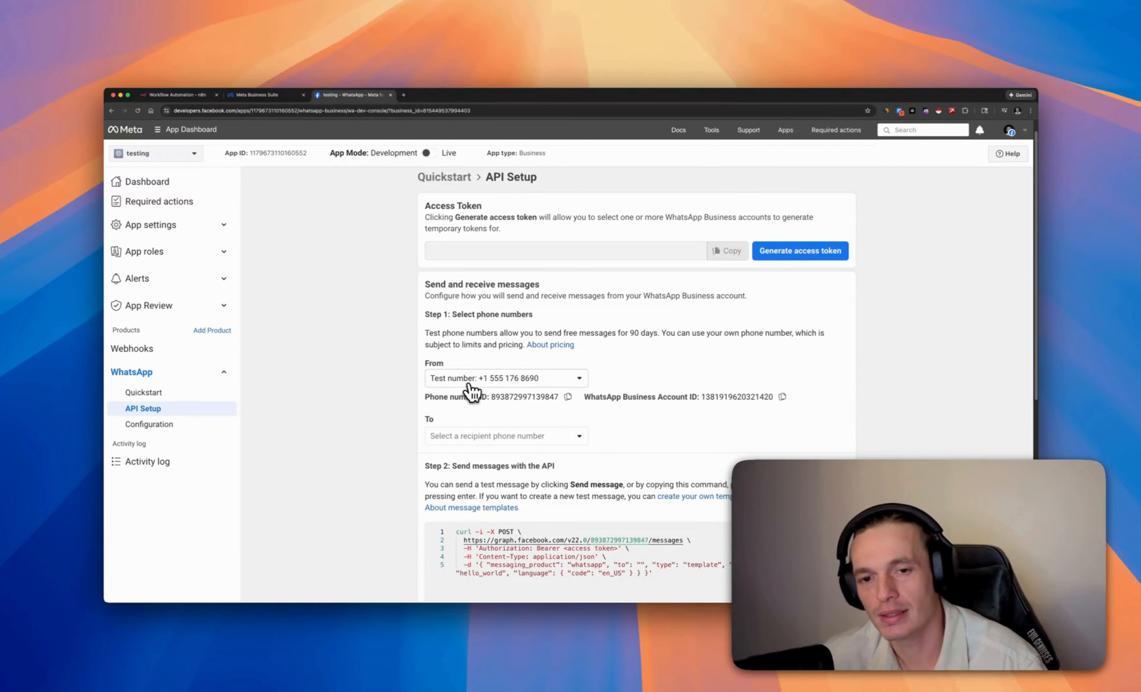
scroll(482, 428, "down", 1)
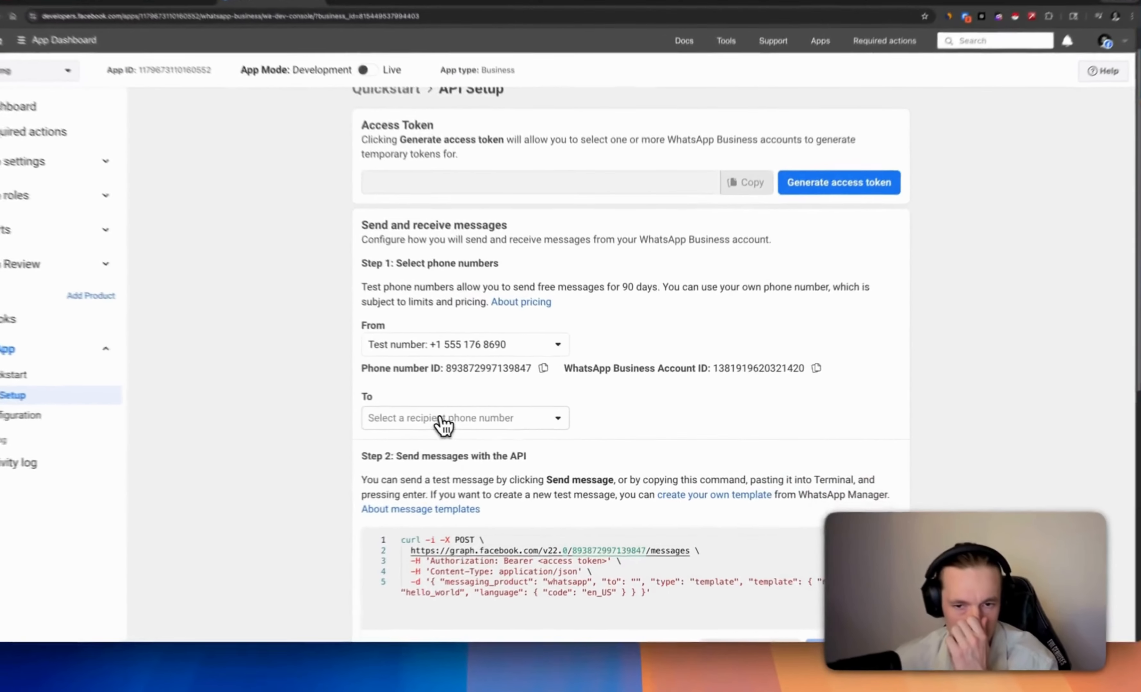
left_click(486, 426)
left_click(434, 448)
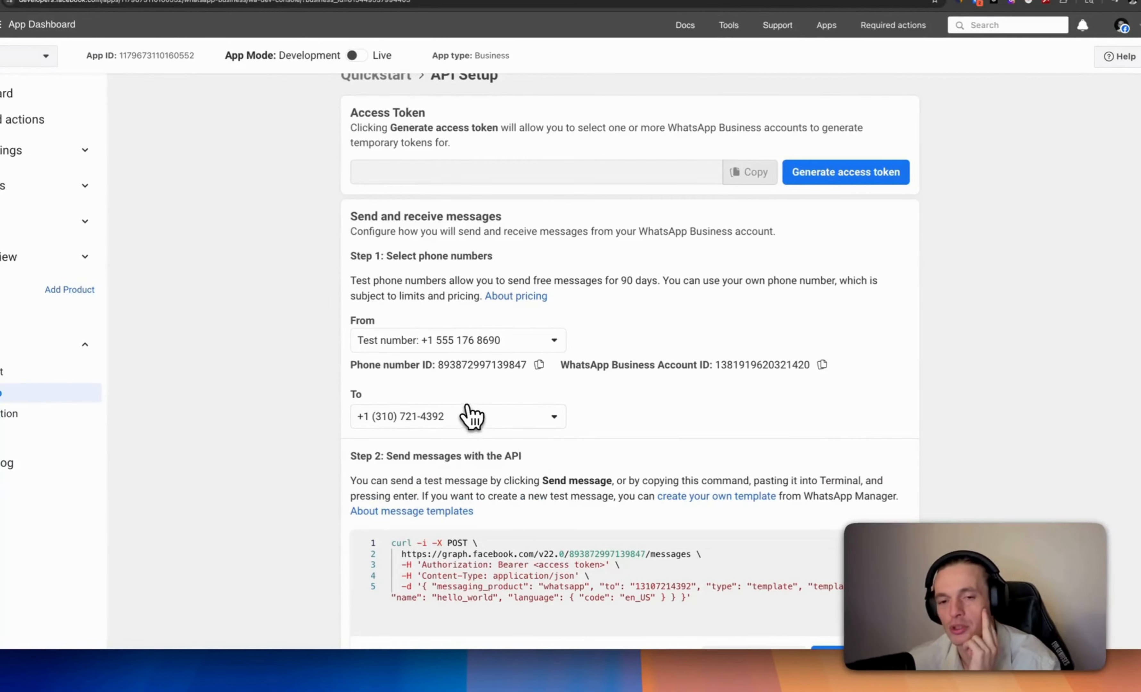
scroll(620, 404, "down", 1)
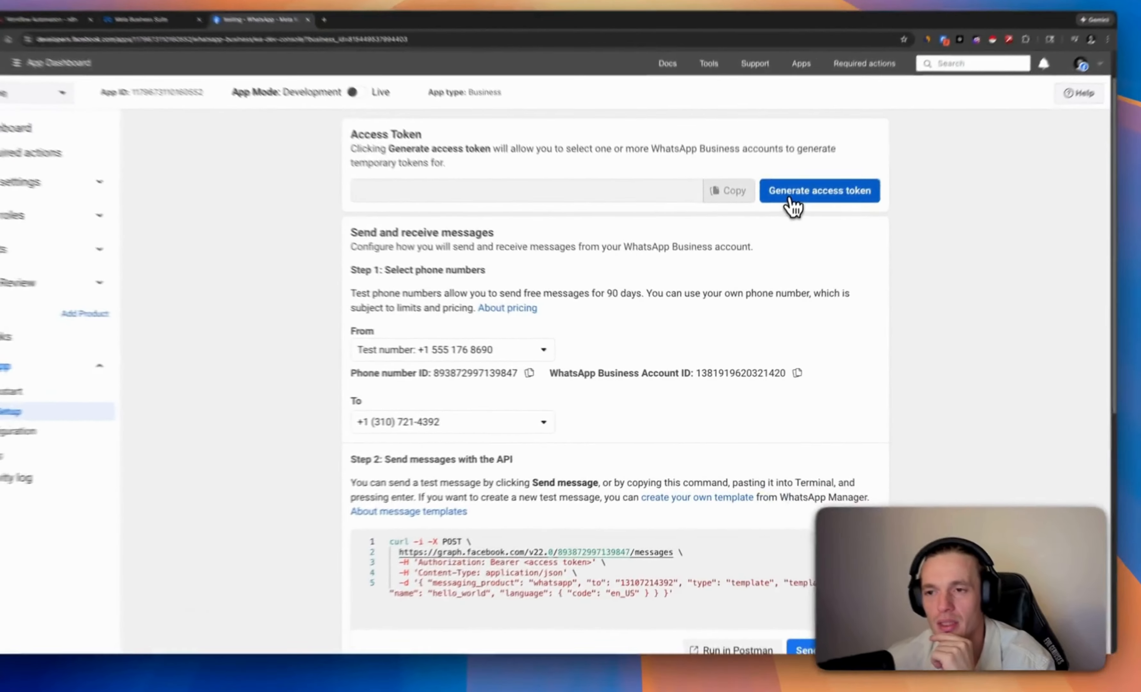
Generate a temporary access token, opting in to all current and future WhatsApp accounts
left_click(792, 200)
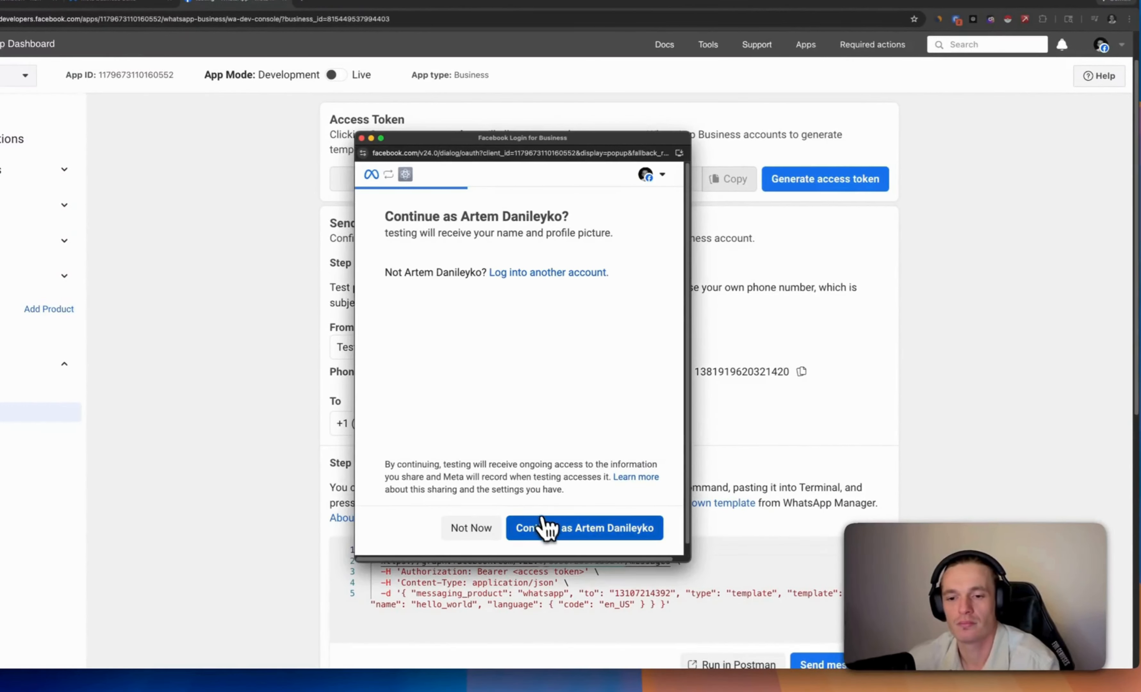
left_click(544, 528)
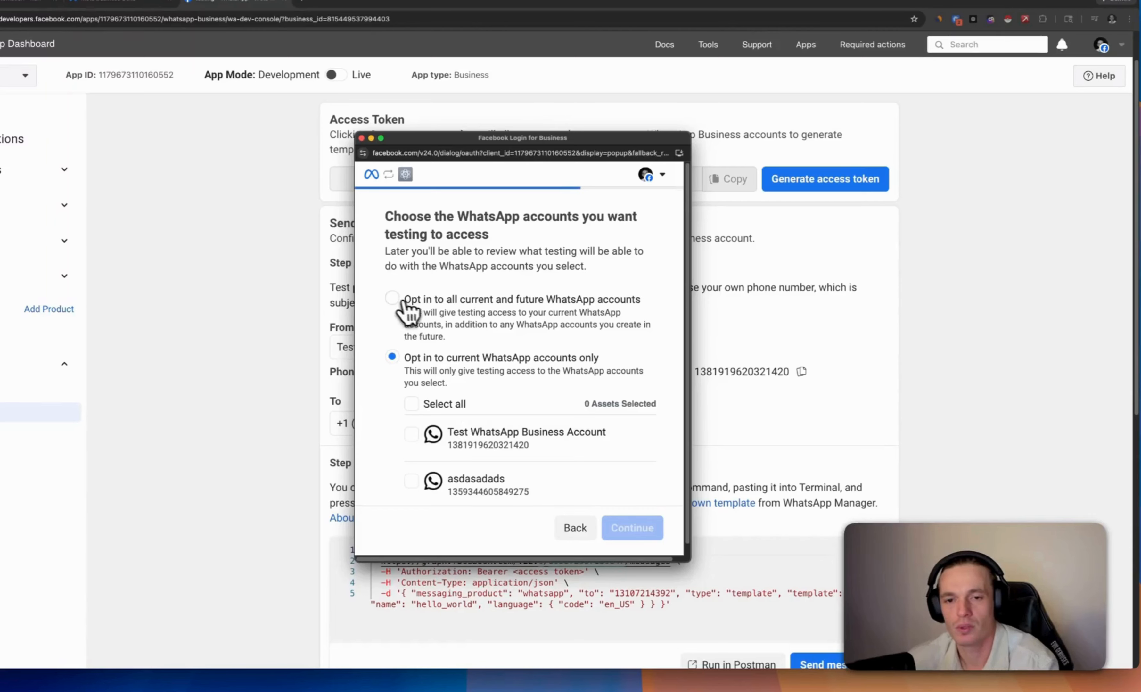
left_click(392, 300)
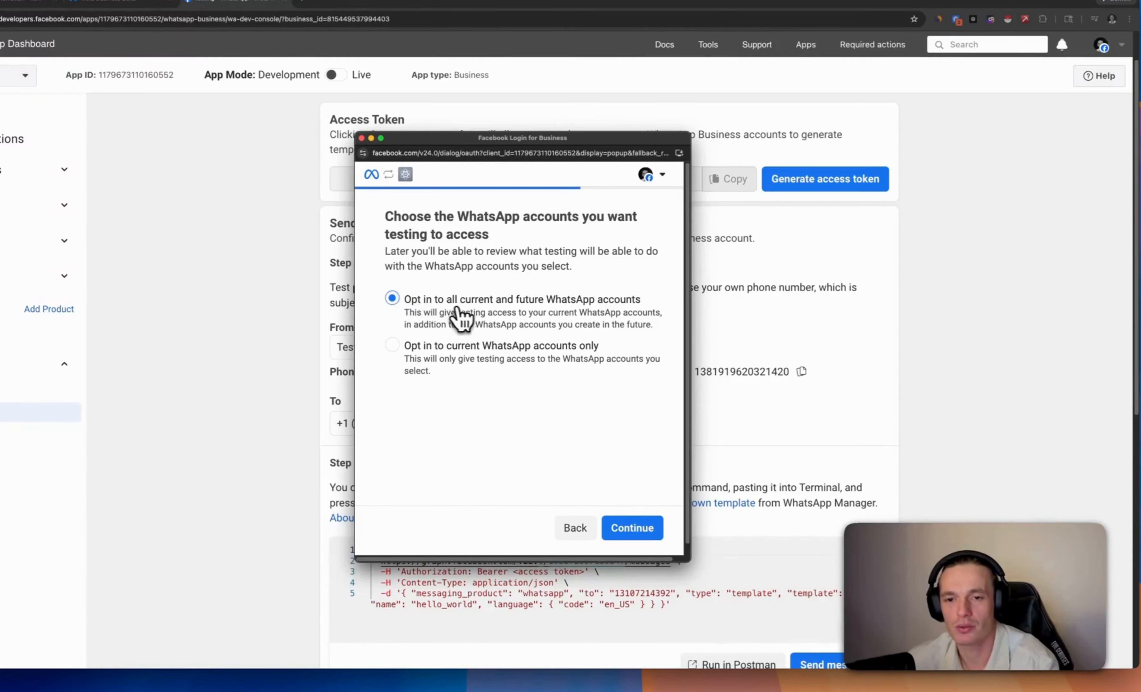
left_click(634, 528)
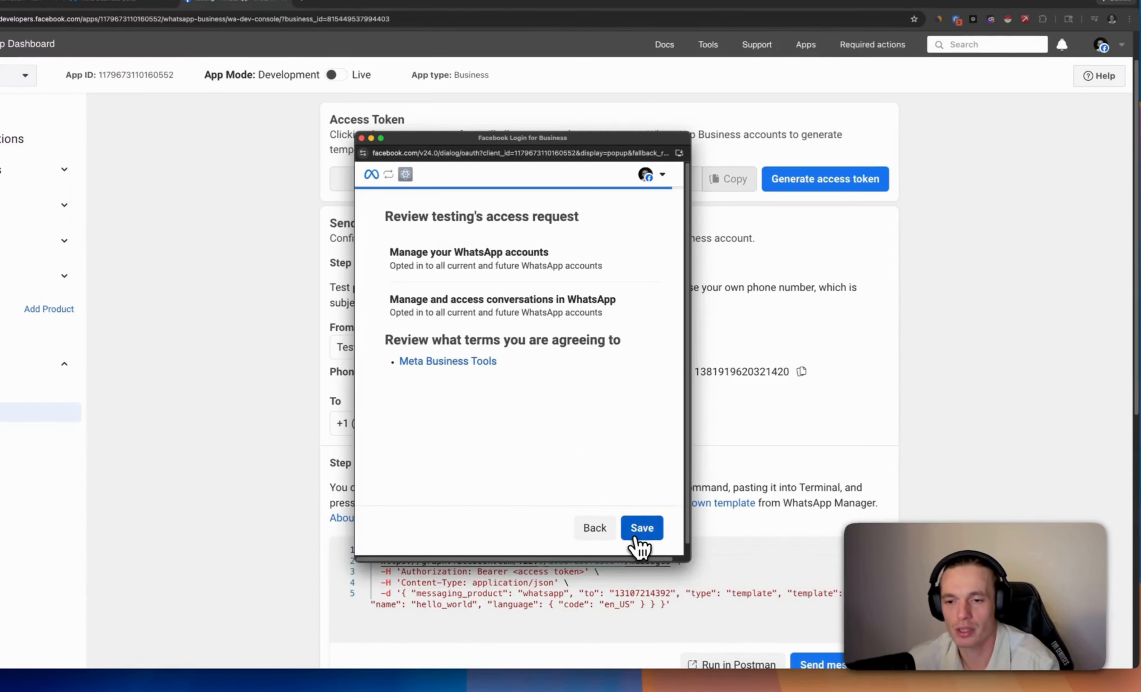
left_click(631, 536)
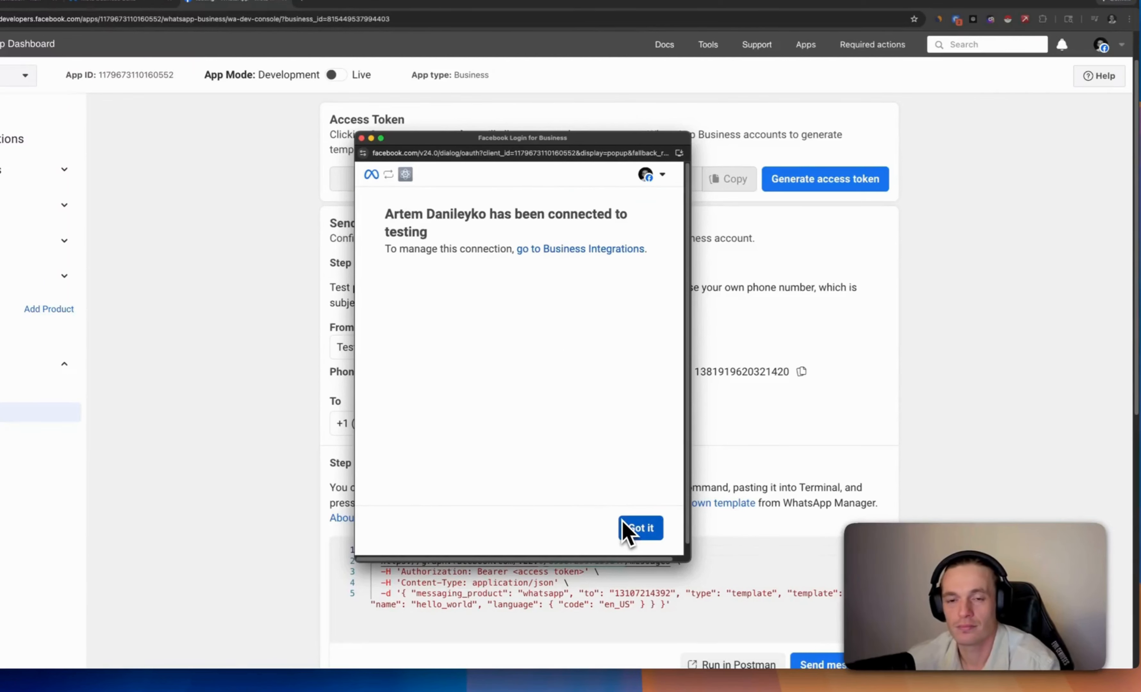
left_click(652, 532)
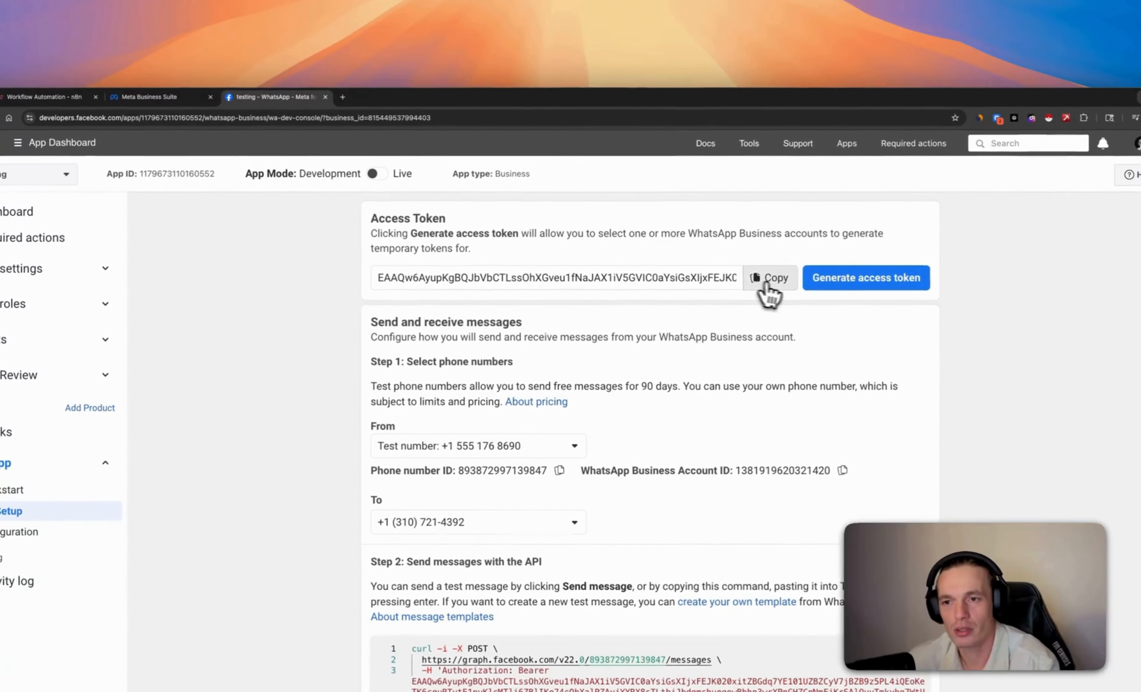
Copy the generated Meta access token into the WhatsApp credential's Access Token field
left_click(734, 251)
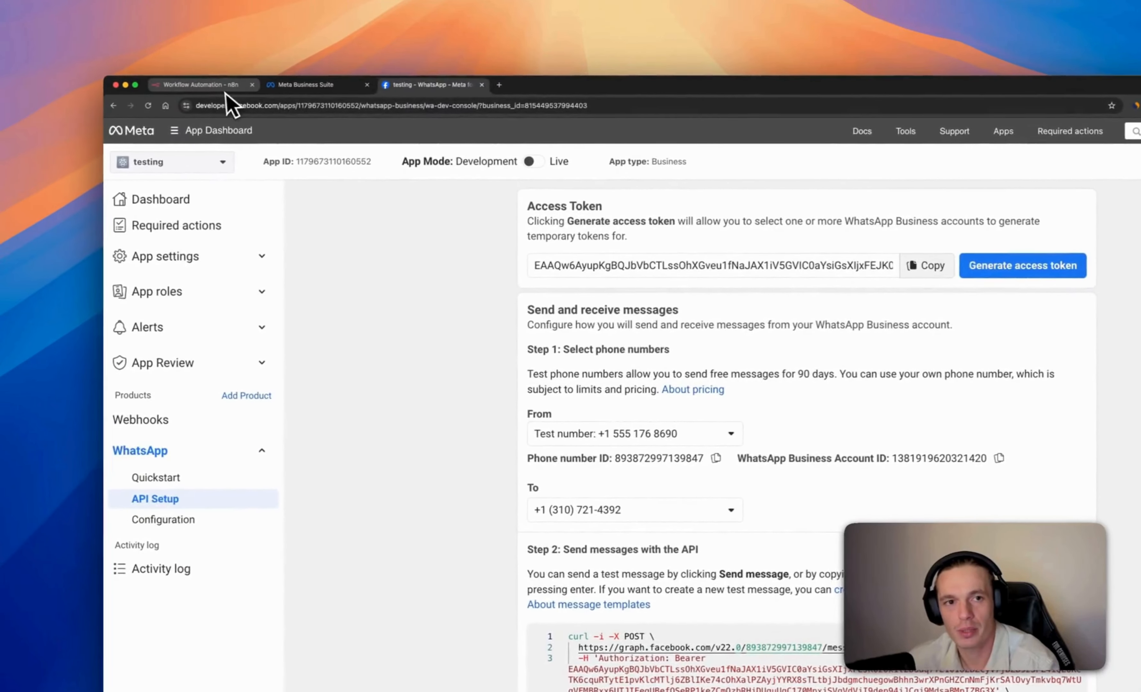
left_click(70, 97)
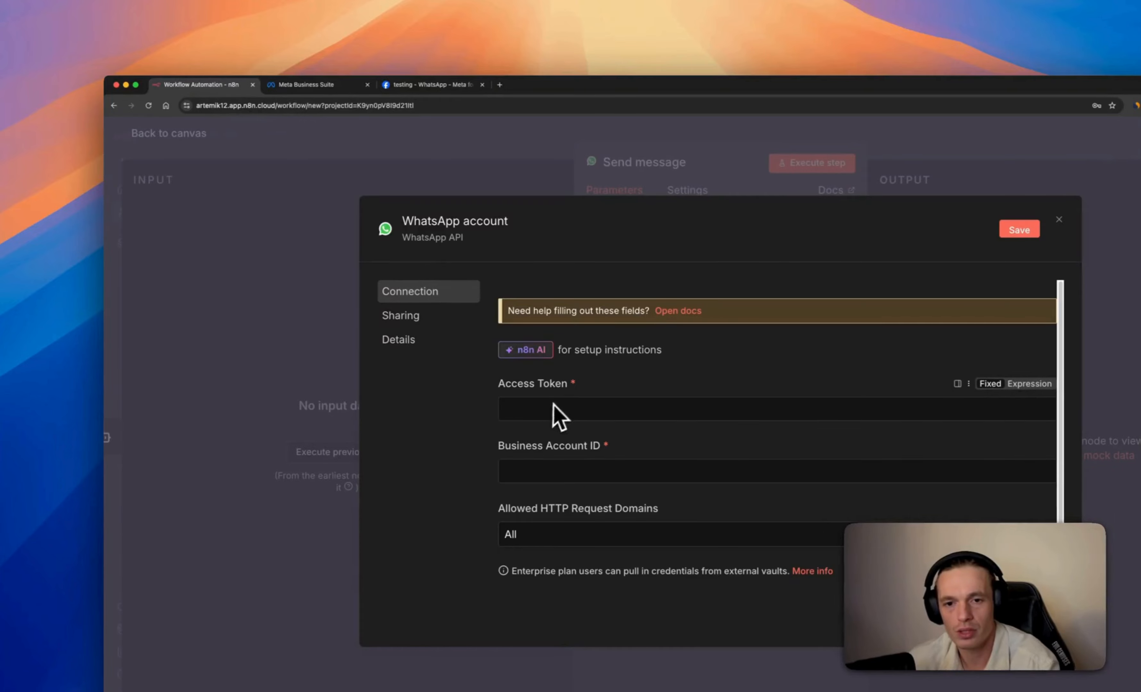
right_click(543, 410)
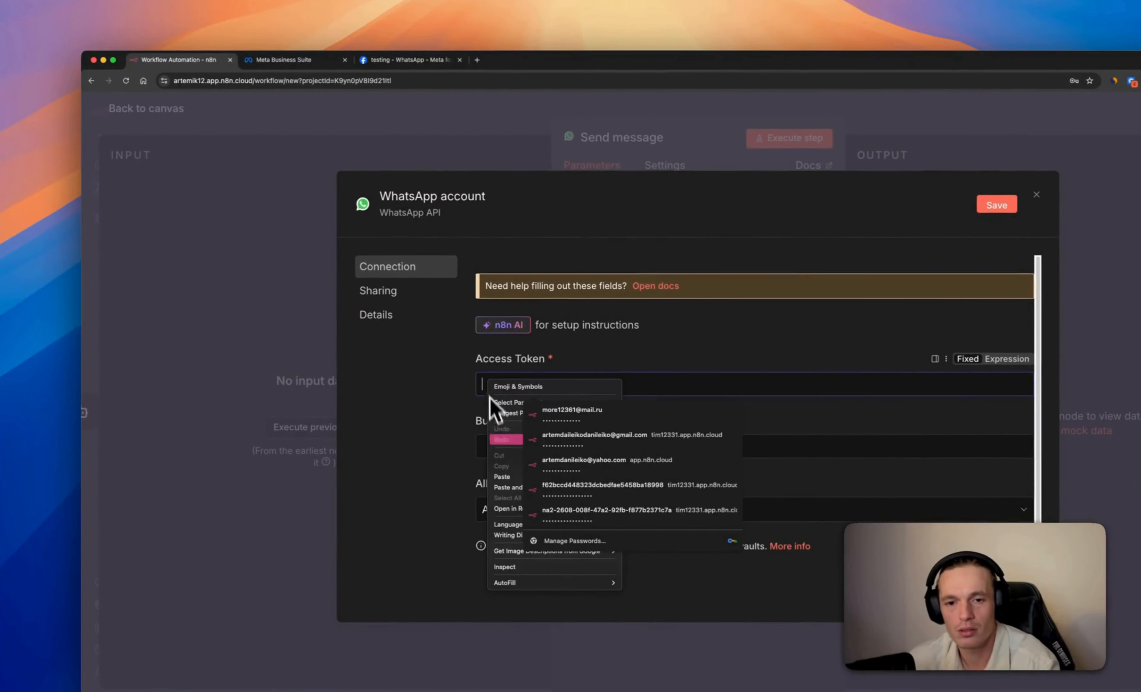
left_click(502, 477)
left_click(495, 447)
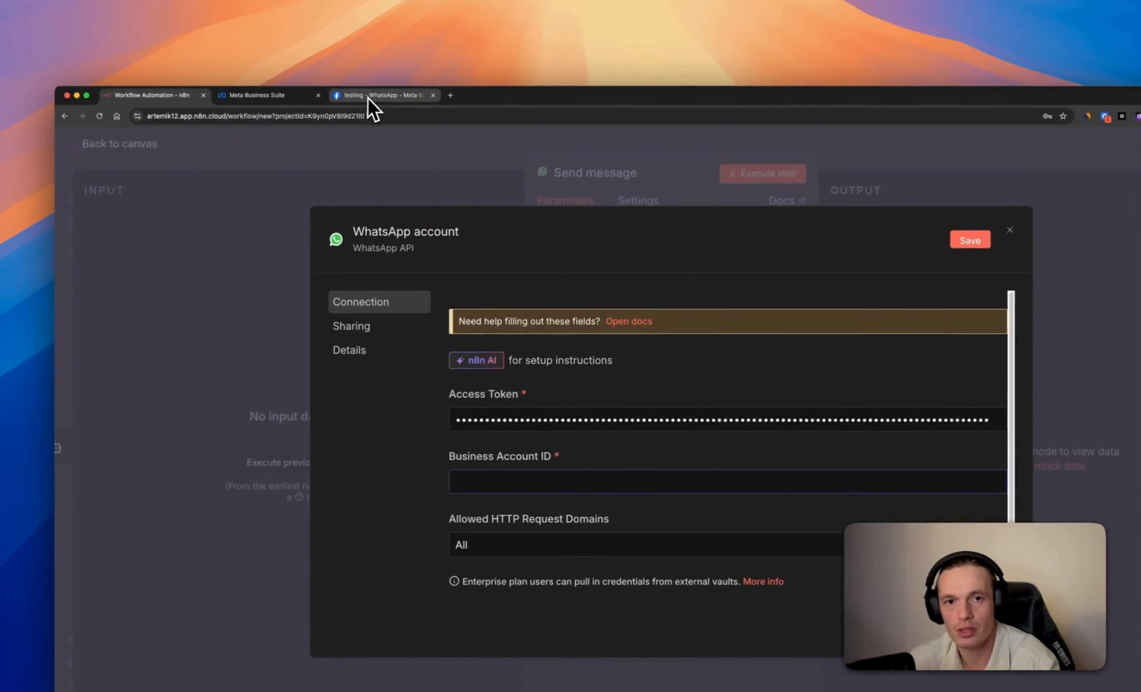
Paste the WhatsApp Business Account ID from Meta's API Setup page, then save and test the credential
left_click(397, 60)
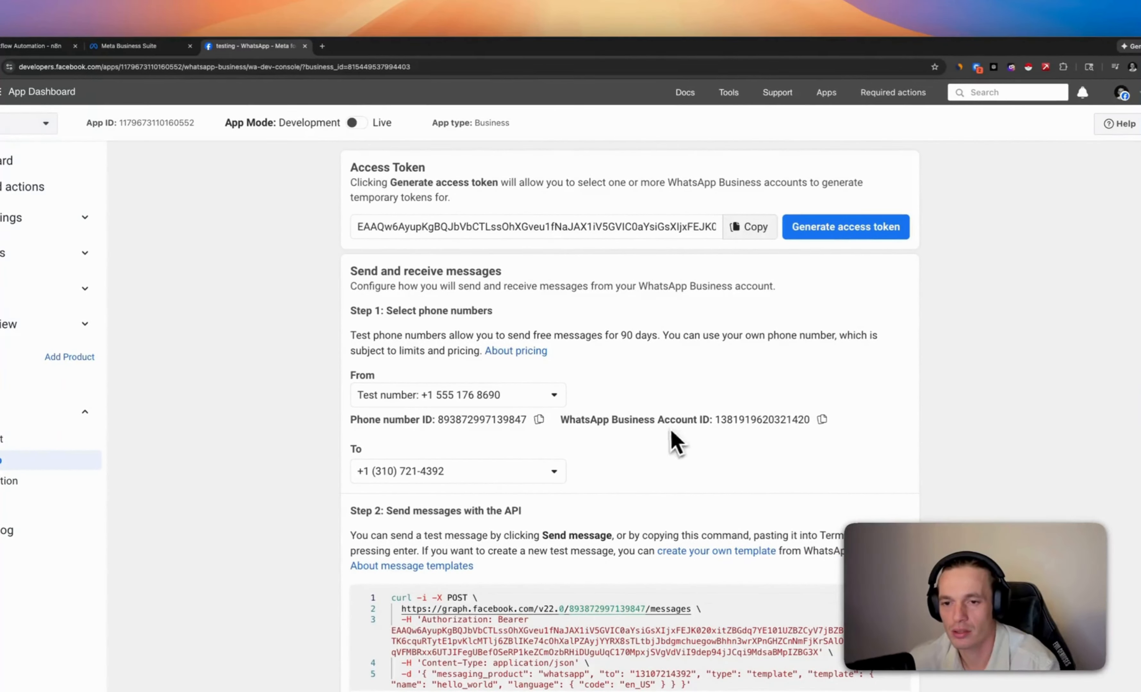
left_click(822, 421)
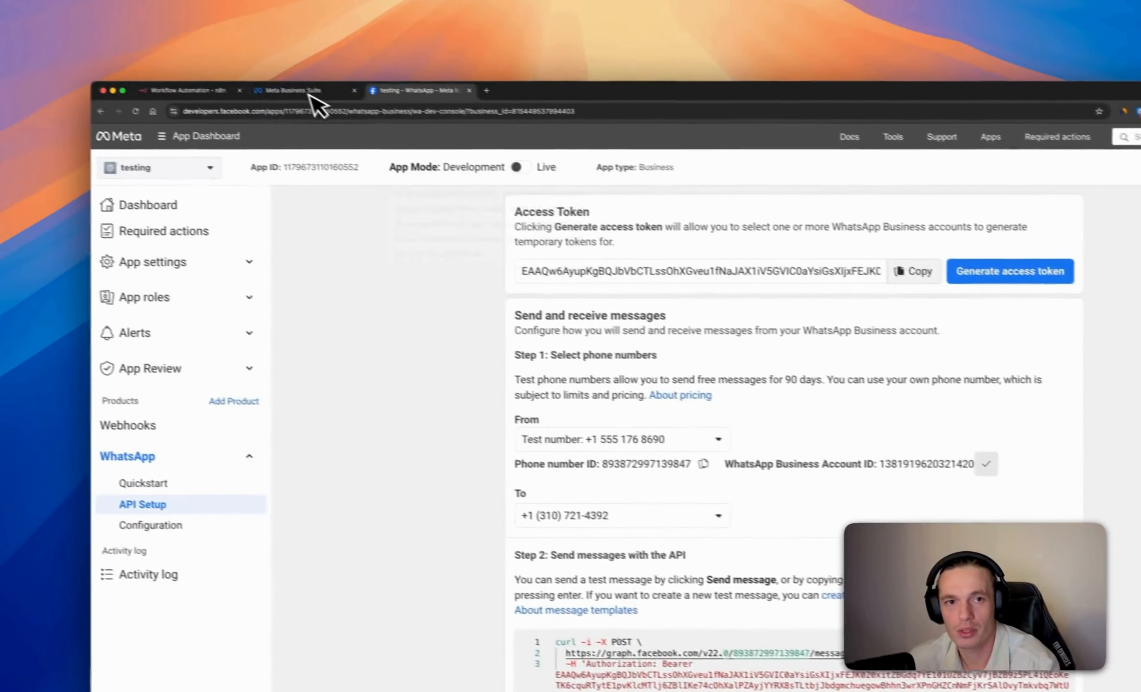
left_click(128, 46)
left_click(30, 46)
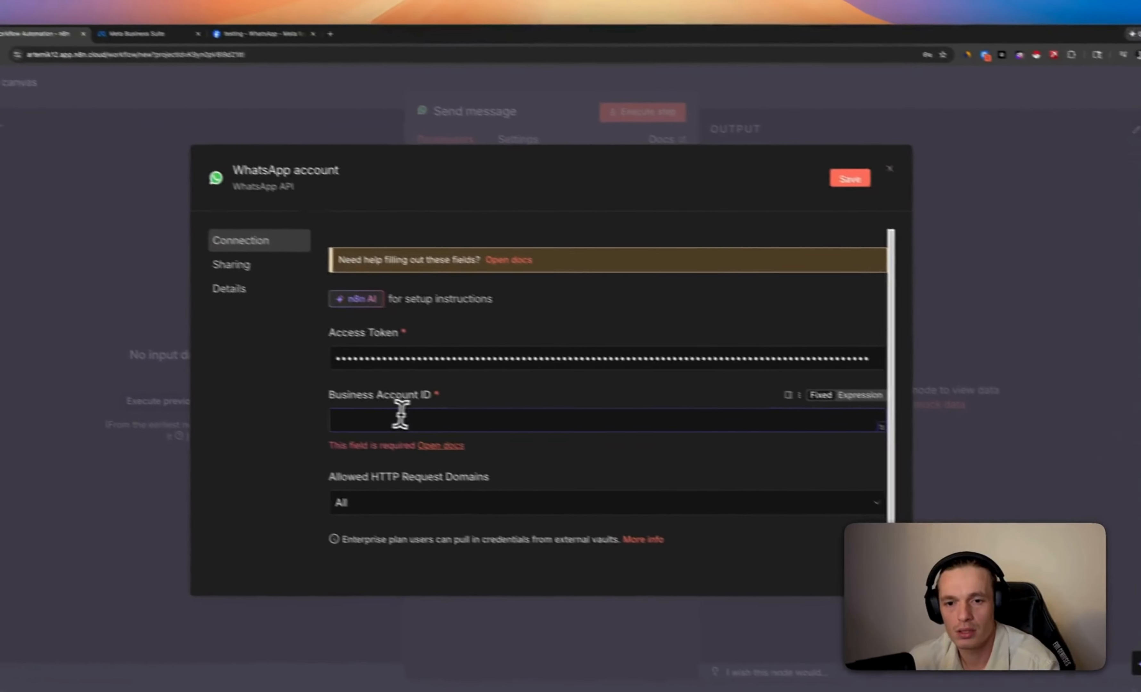
right_click(400, 415)
left_click(416, 511)
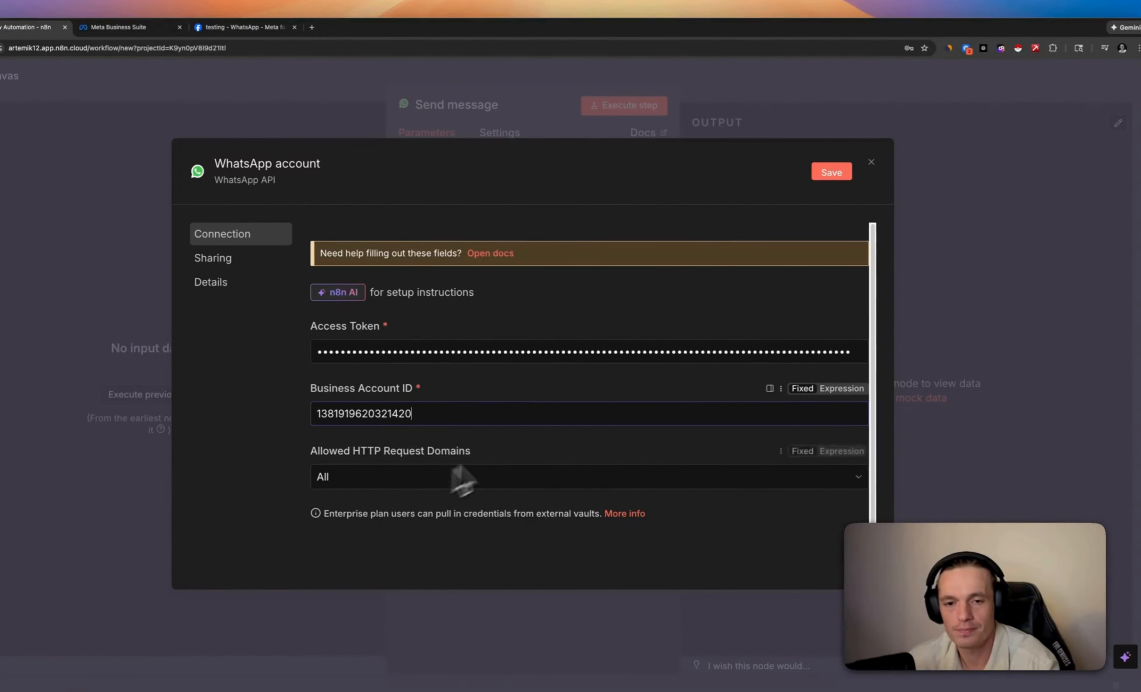
left_click(837, 175)
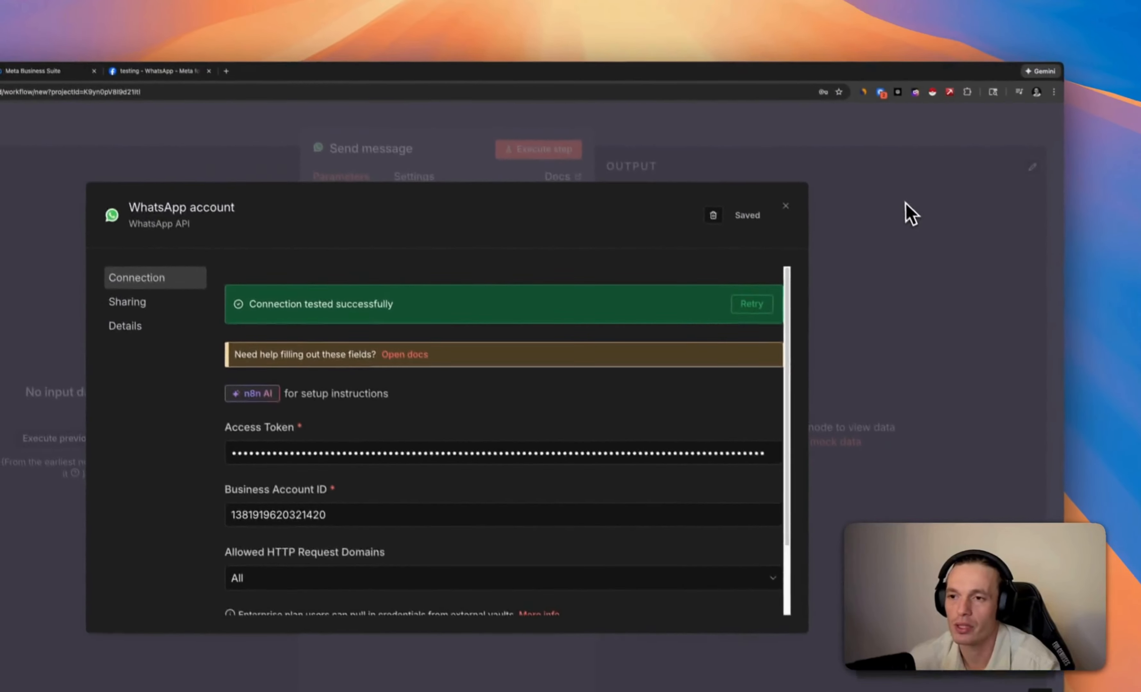
Set the sender to the business Test Number and enter the recipient's phone number with country code
left_click(954, 152)
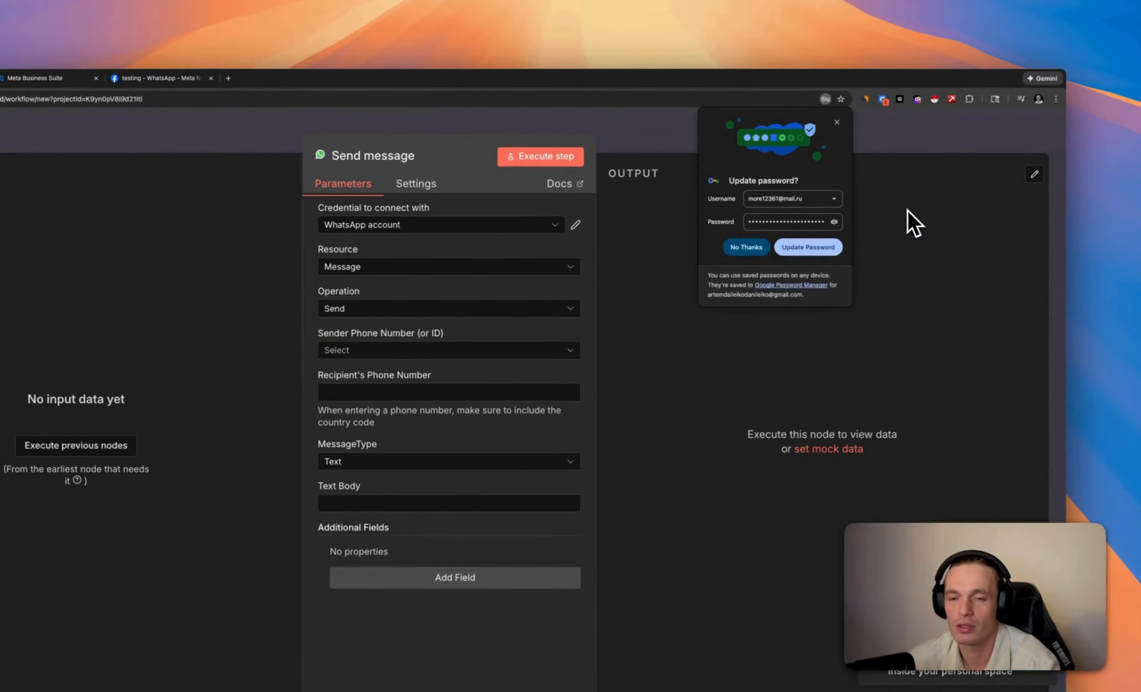
left_click(838, 123)
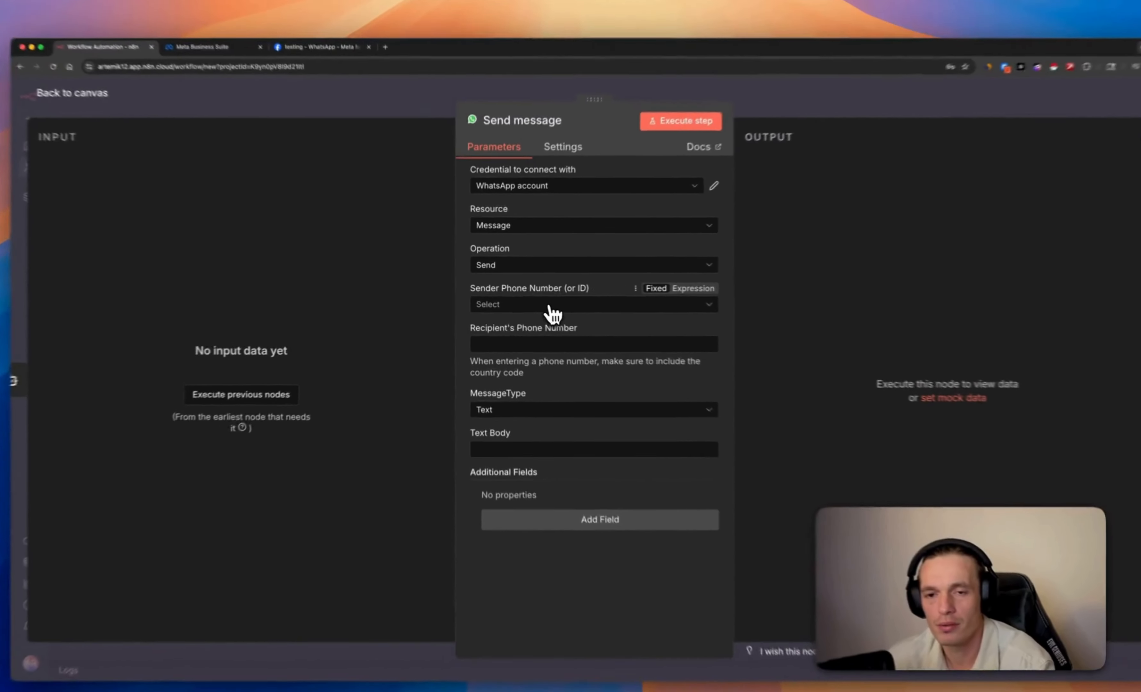
left_click(549, 301)
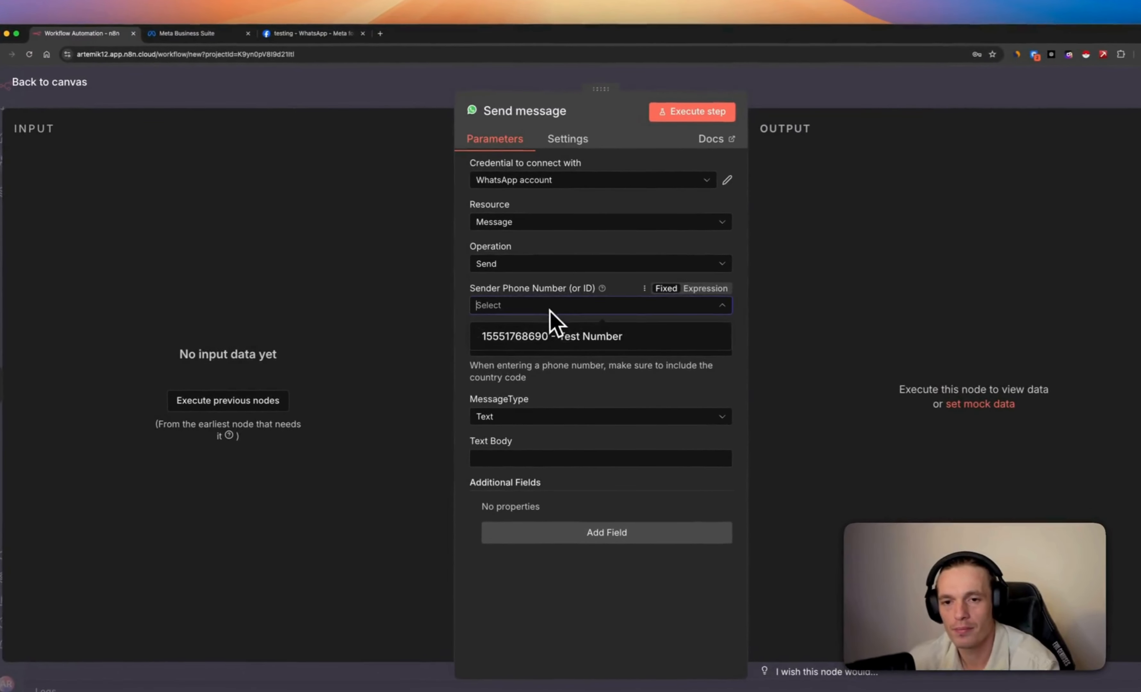
left_click(569, 345)
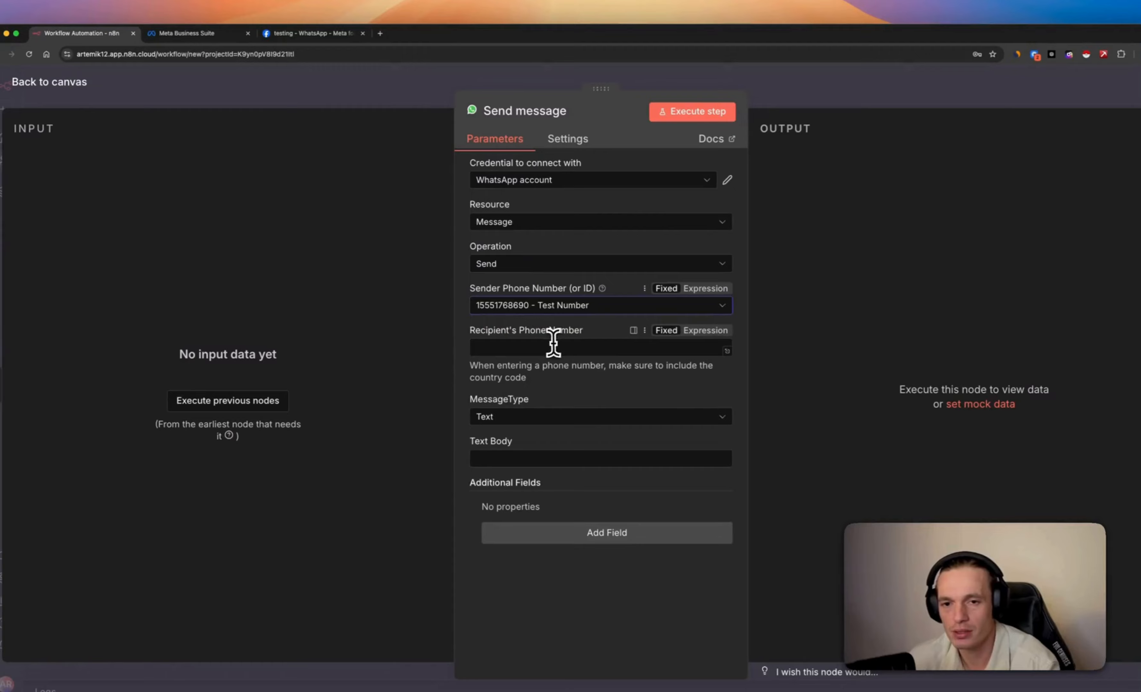
left_click(516, 347)
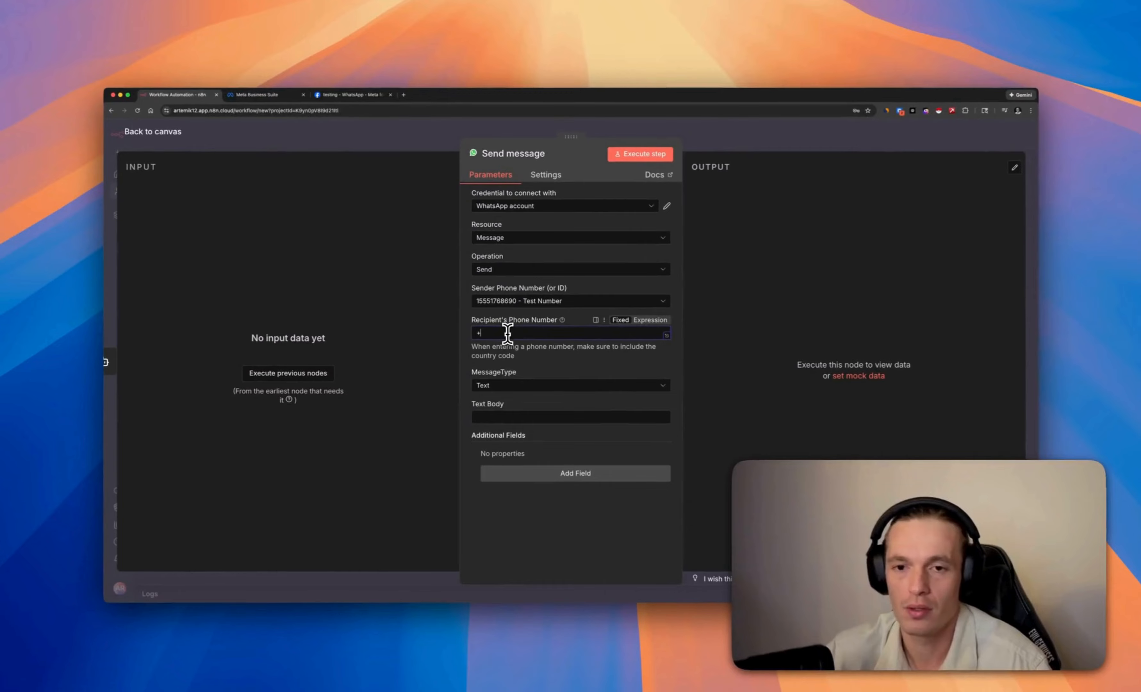
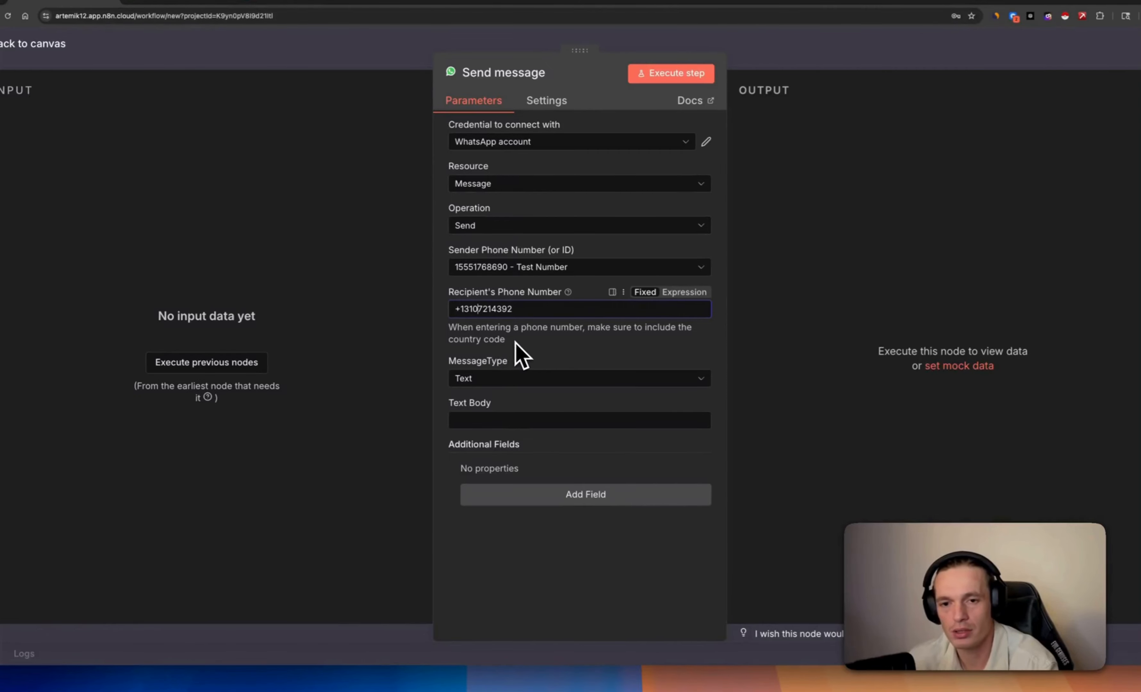
left_click(526, 387)
Keep Text as the message type and switch to the Meta WhatsApp API Setup page
left_click(528, 383)
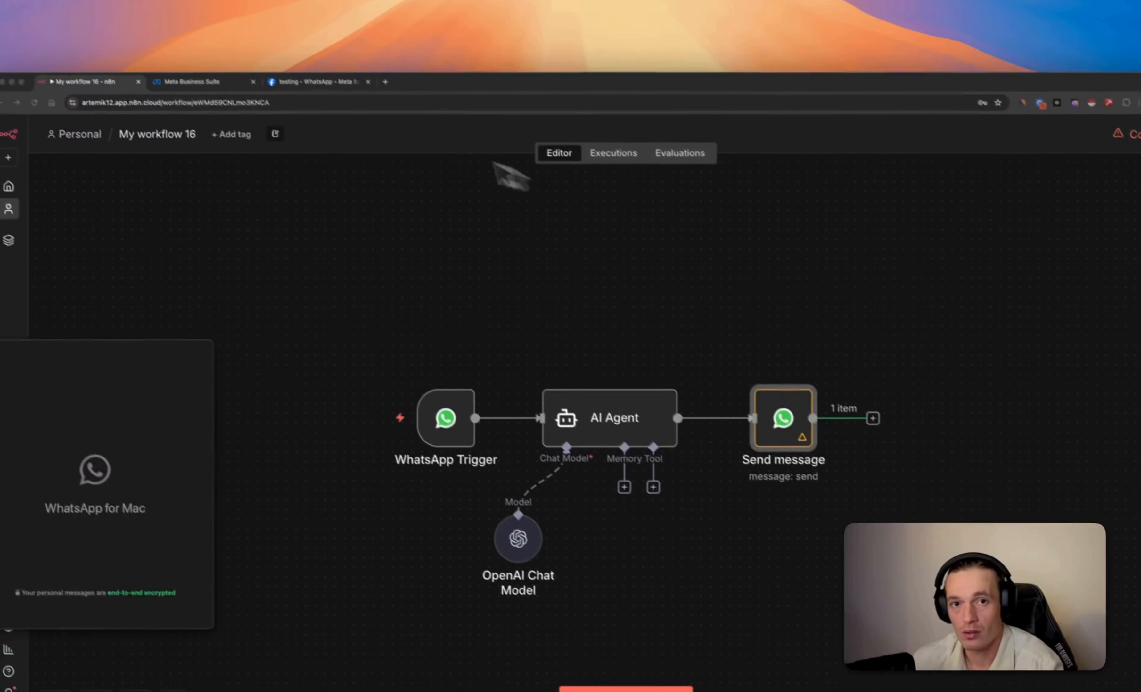
left_click(317, 89)
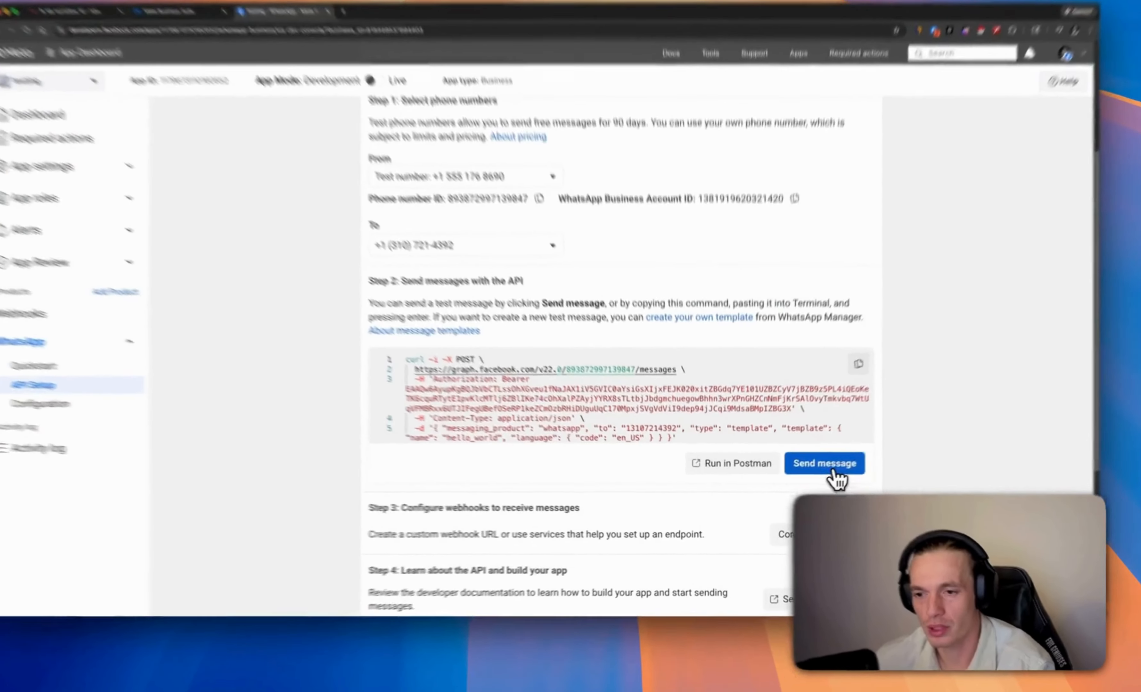
Send the hello_world test message and confirm it arrived in the WhatsApp chat
left_click(810, 475)
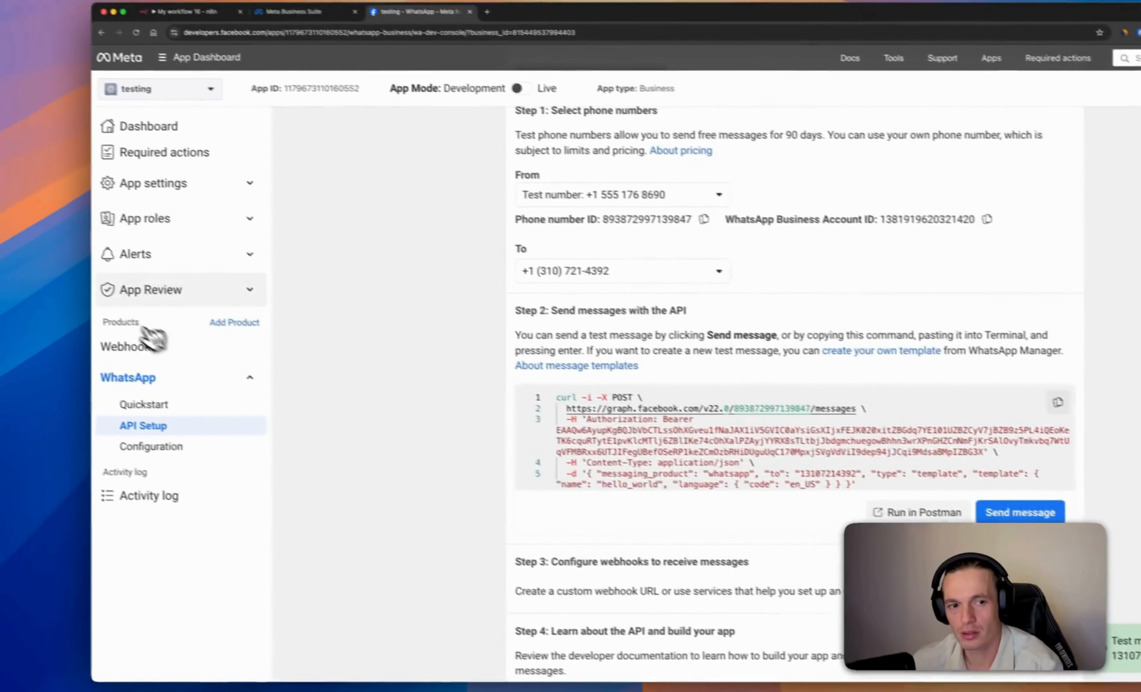
left_click_drag(104, 285, 143, 285)
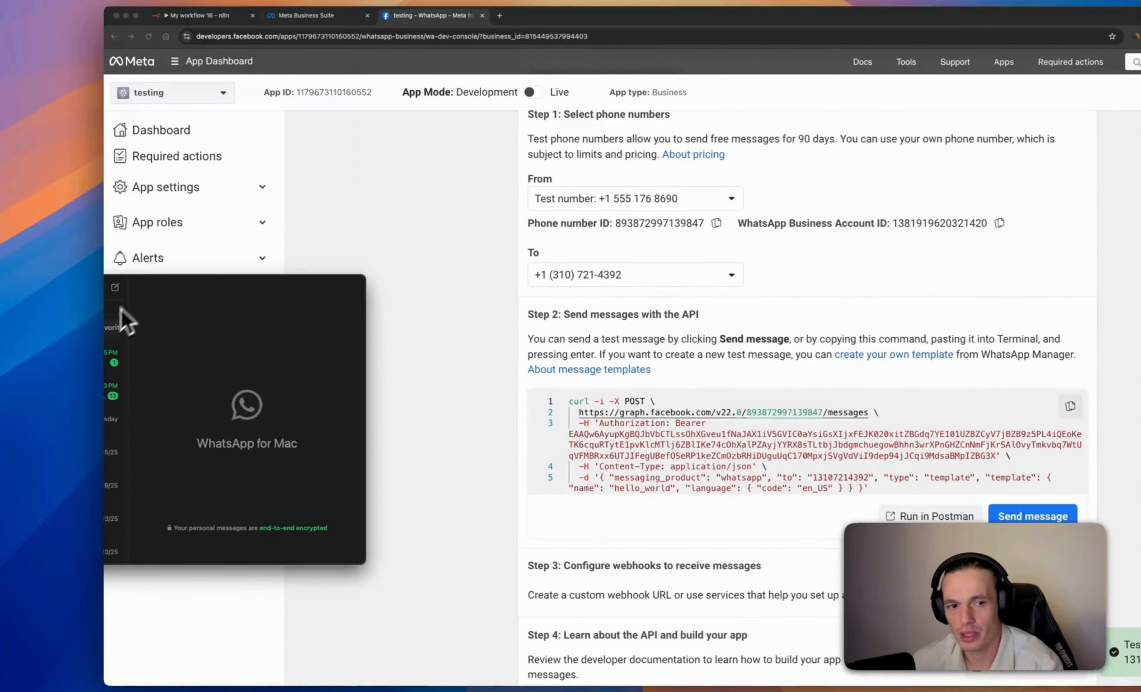
left_click(108, 362)
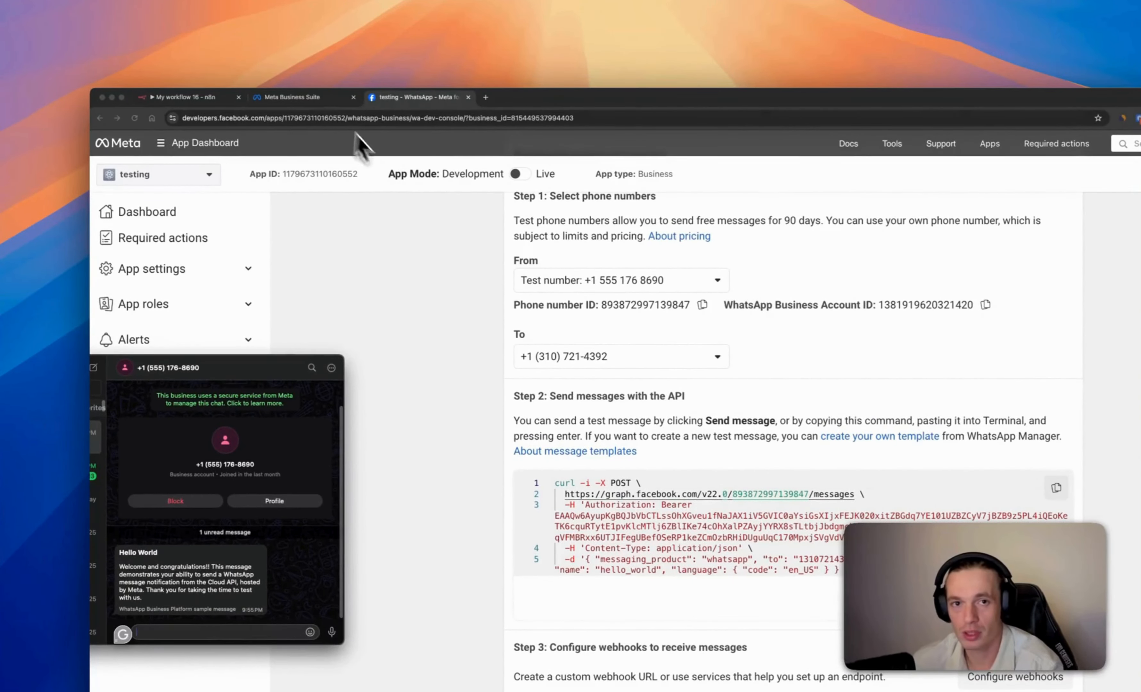
Move the Send message node right and delete its connection from the AI Agent
left_click(320, 98)
left_click(205, 99)
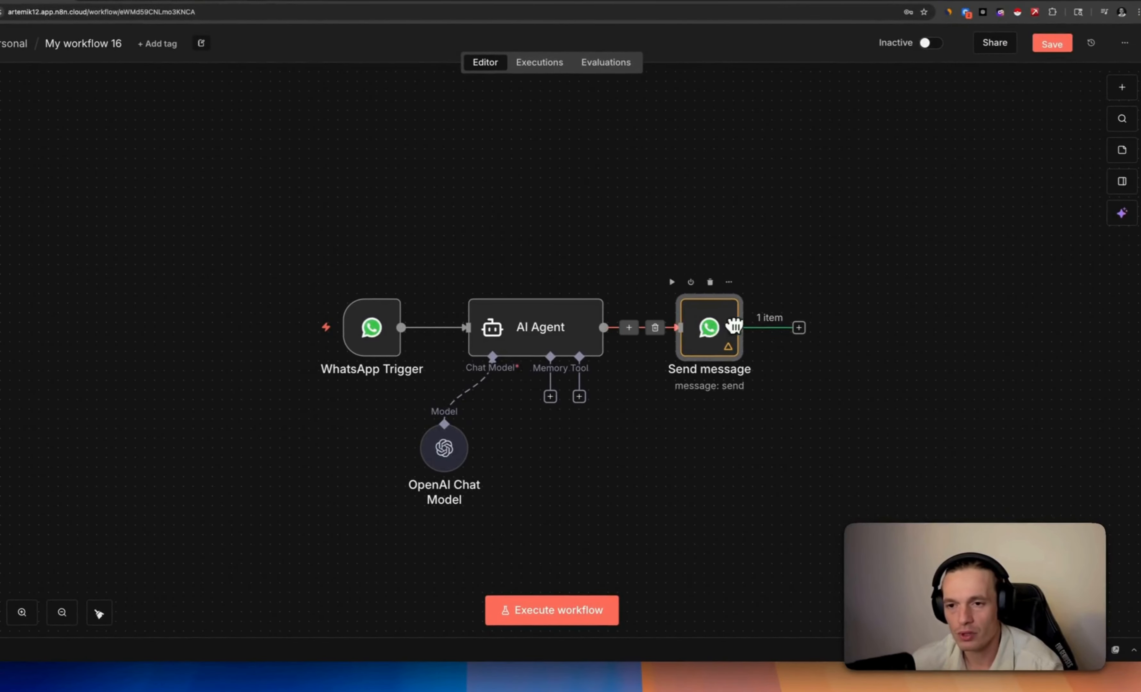
left_click_drag(735, 325, 763, 326)
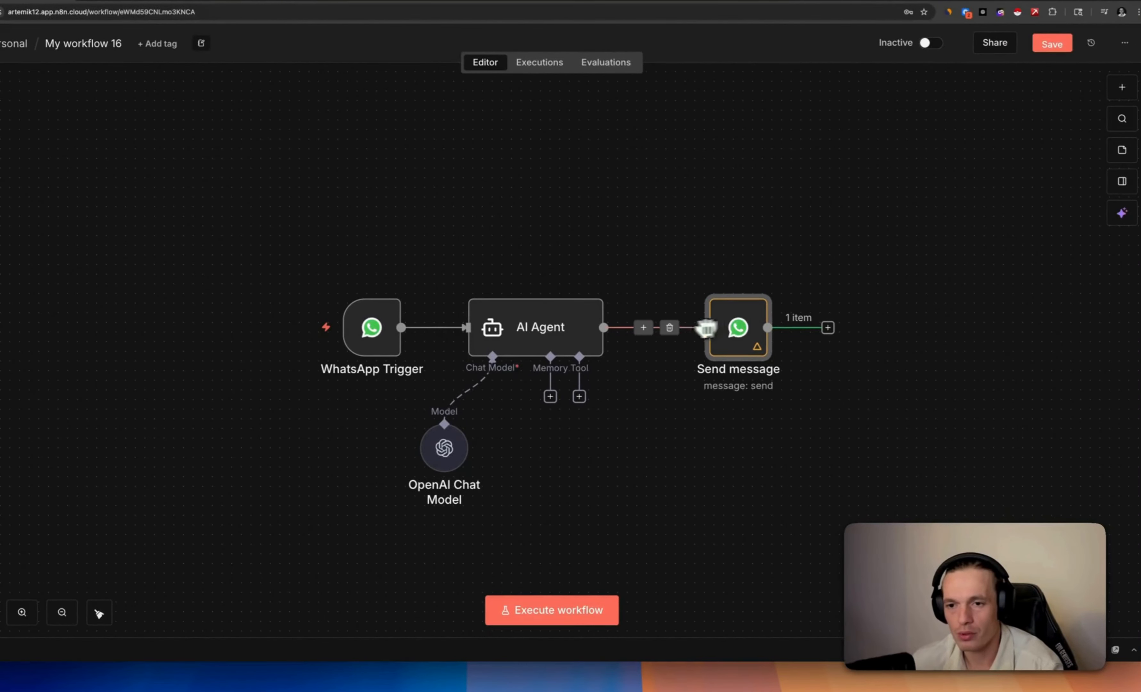
left_click(670, 328)
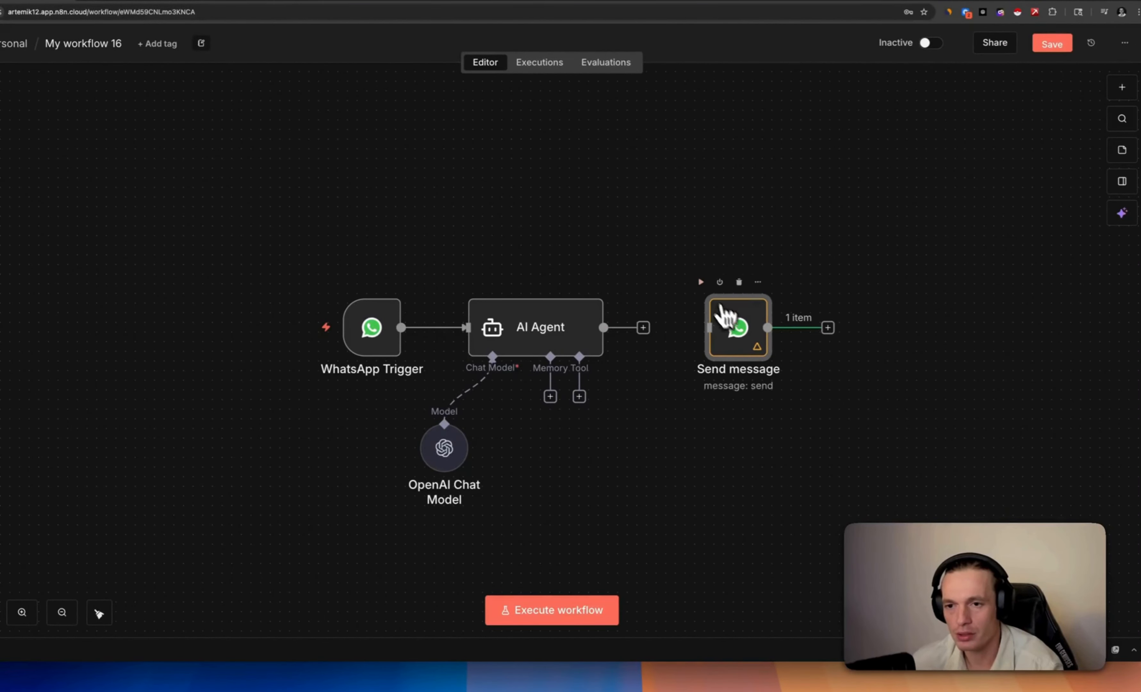
Set the Send message text body to 'hi how are you', run it, and confirm delivery in WhatsApp
double_click(738, 329)
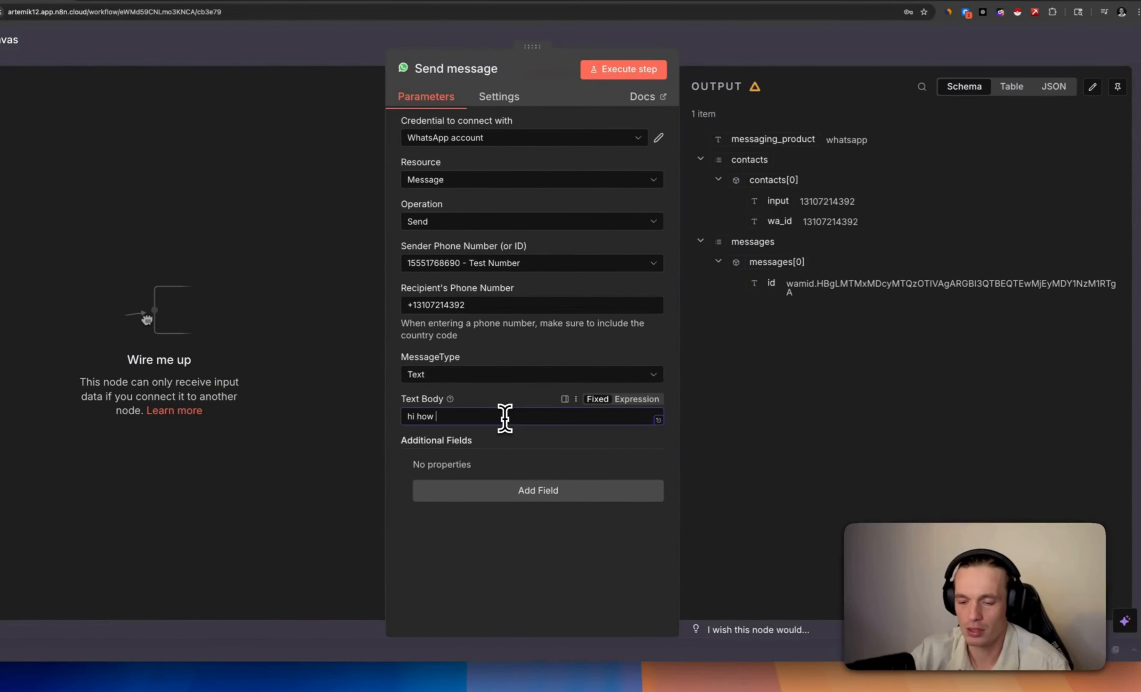
left_click(505, 419)
type("hi how are you")
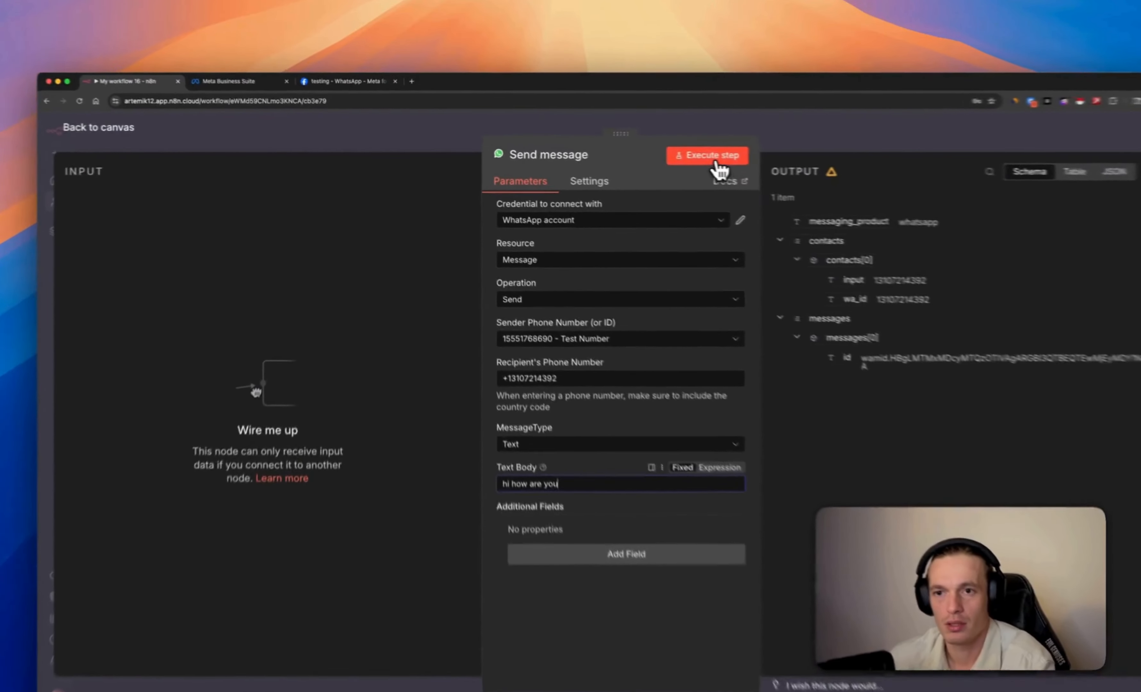
left_click(641, 153)
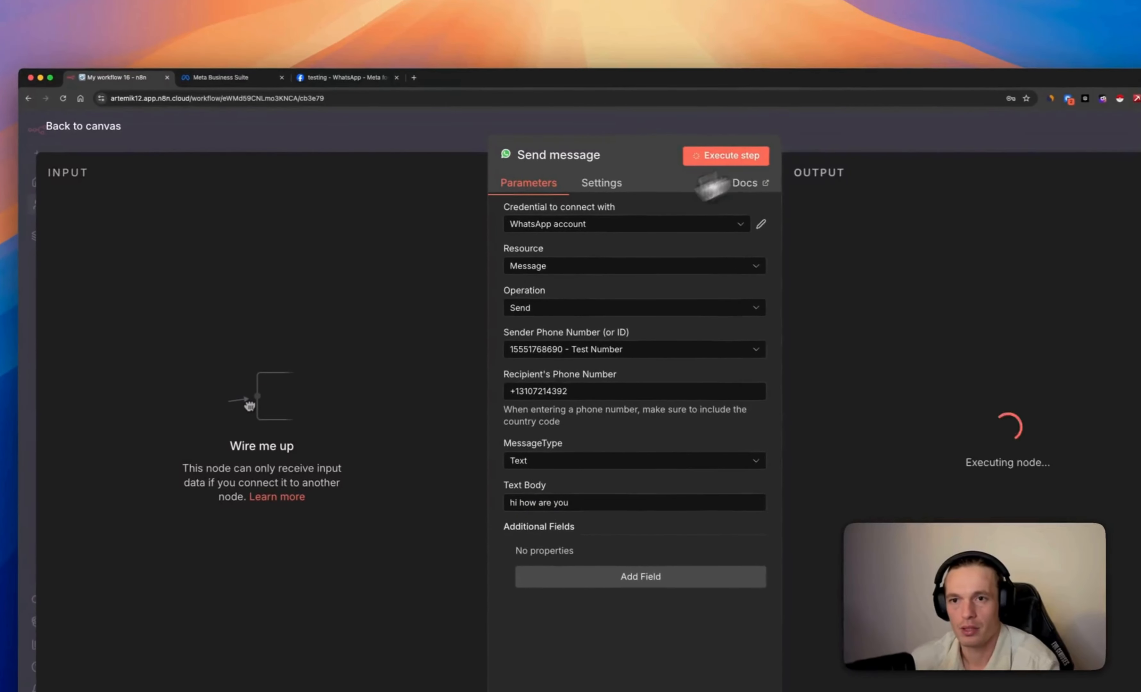
left_click(100, 259)
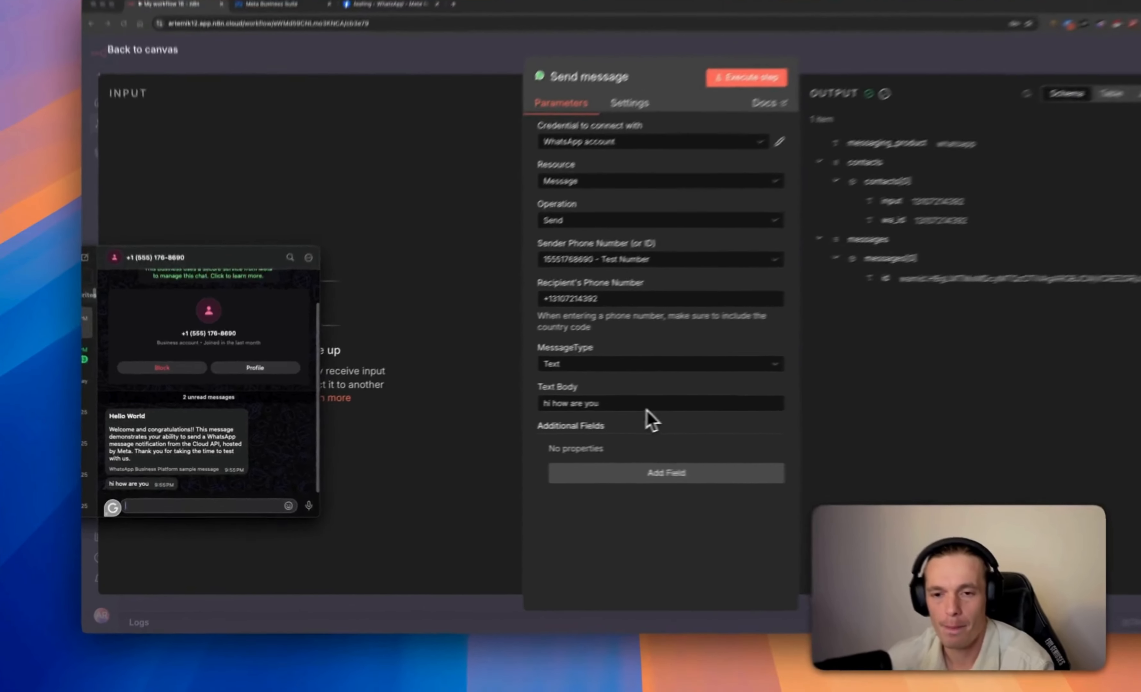
left_click(558, 422)
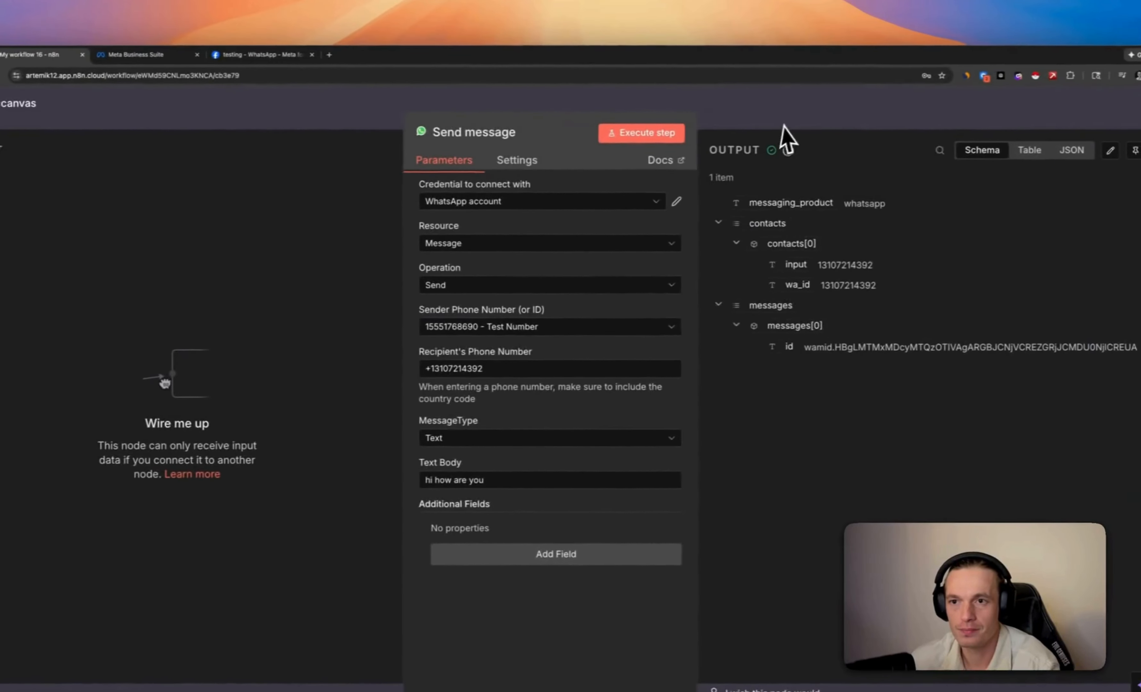
left_click(957, 105)
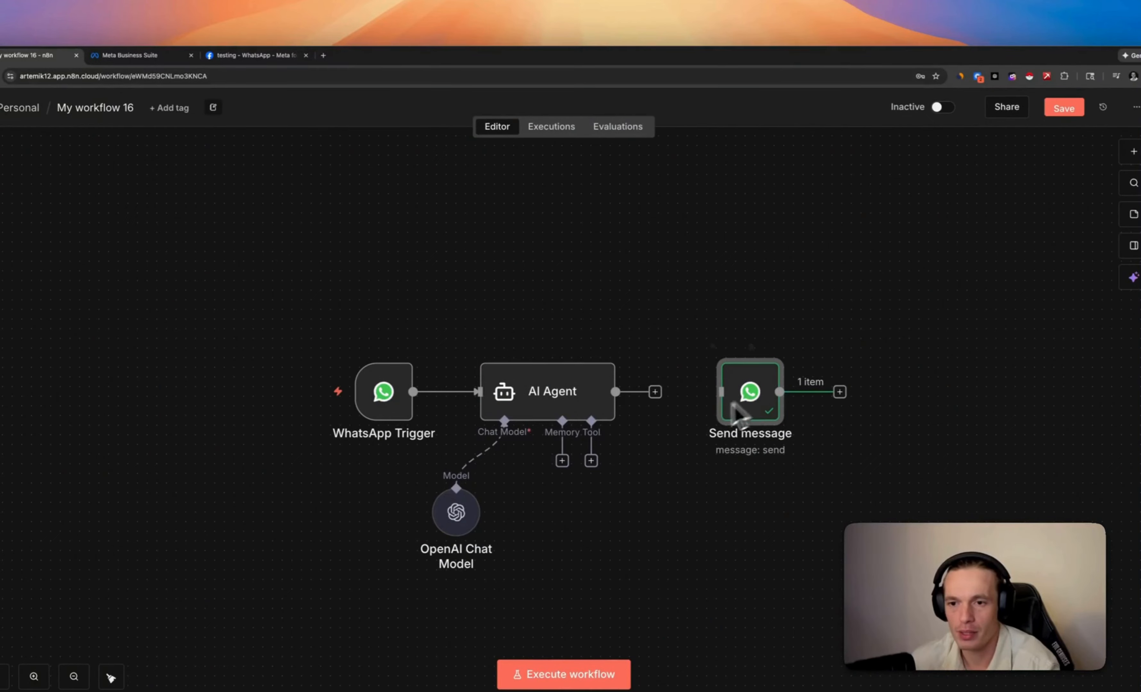
Clear the Send message node's text body
double_click(749, 396)
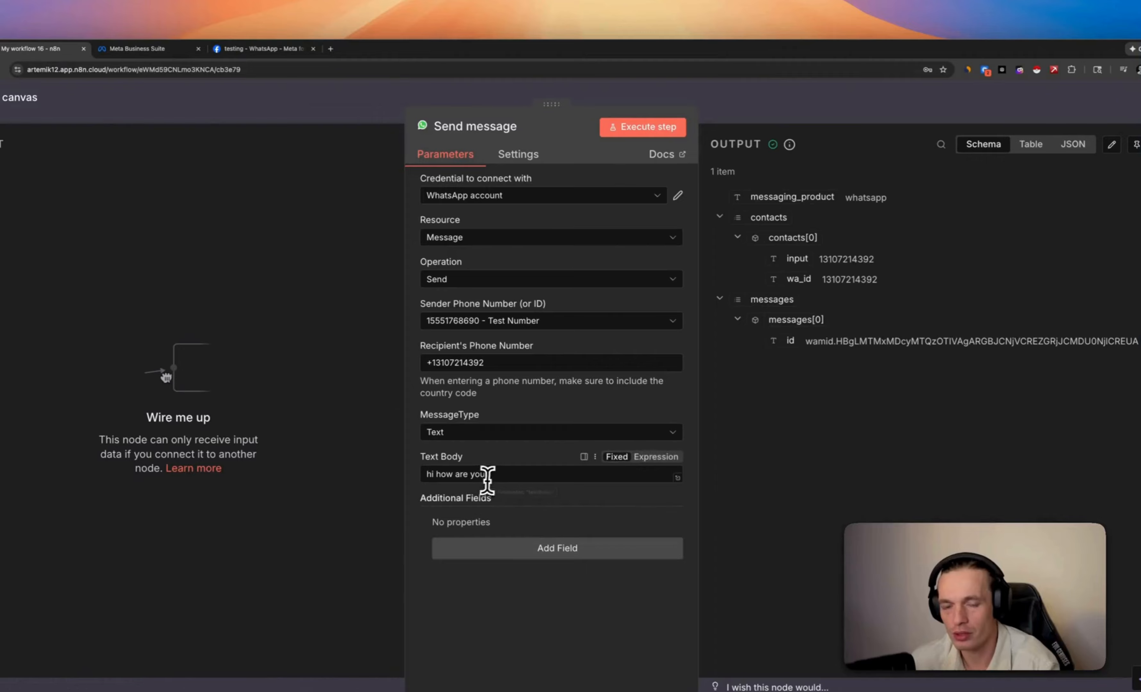
left_click_drag(432, 481, 423, 477)
type("\\")
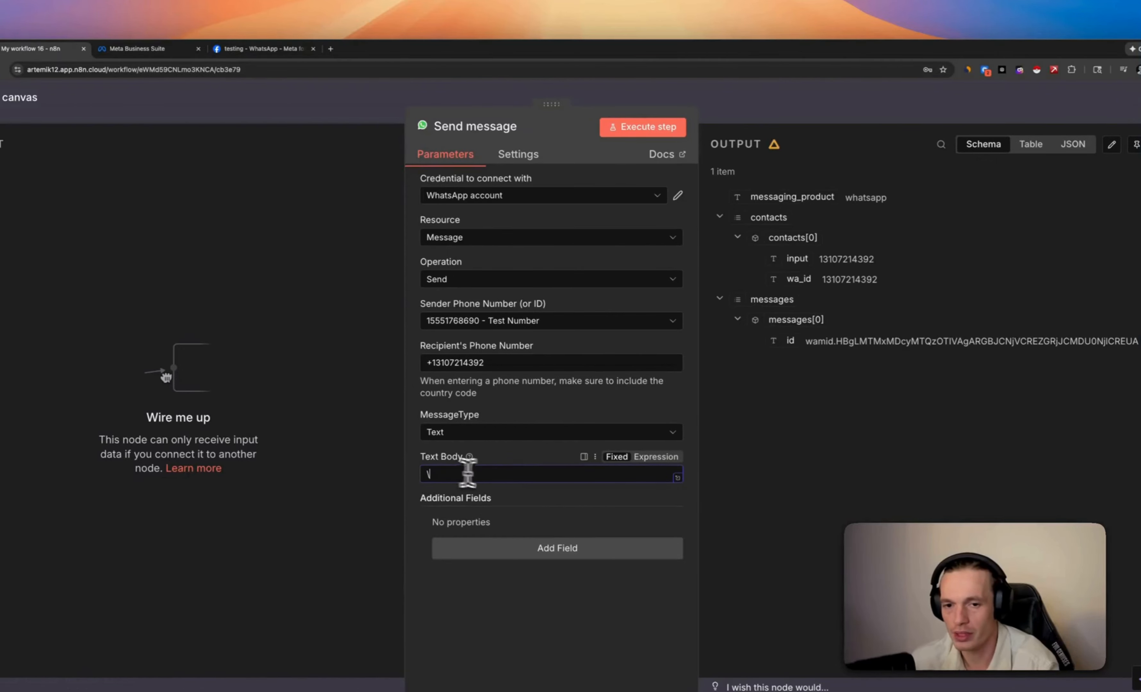
key("BackSpace")
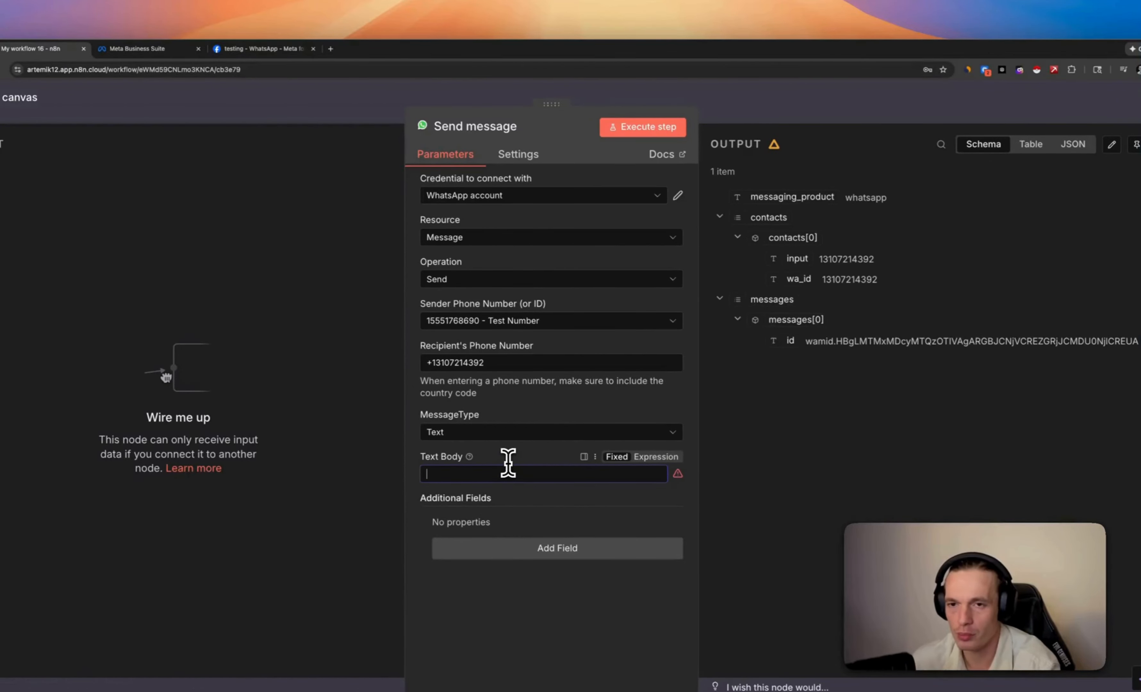
left_click(804, 105)
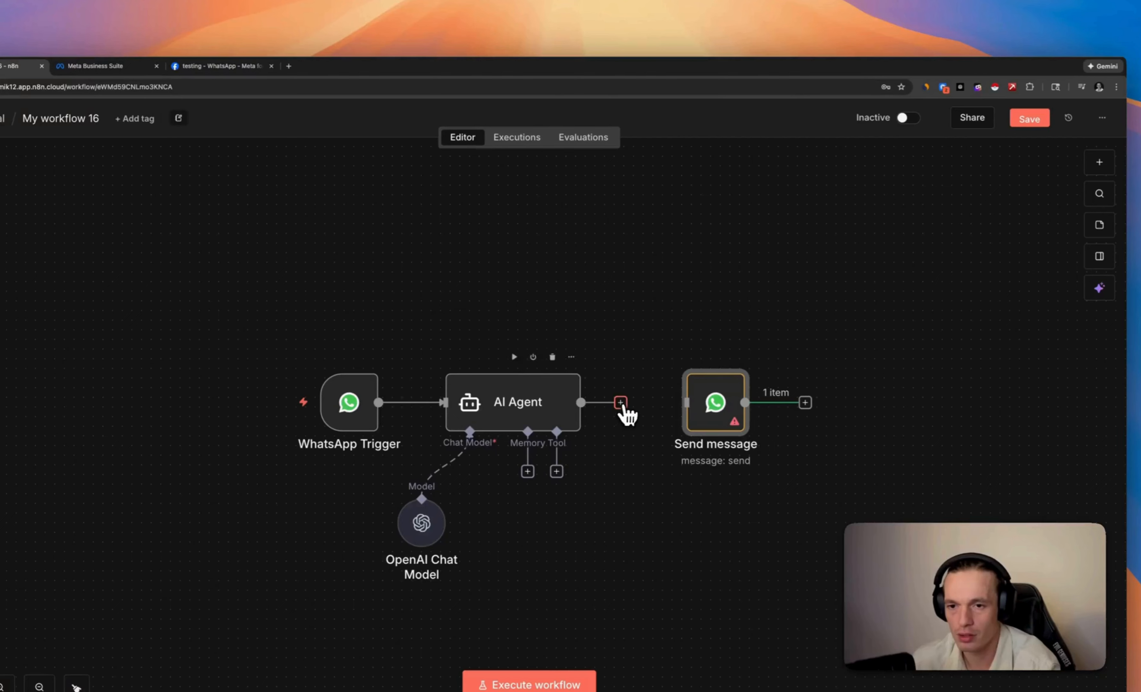
Connect the AI Agent's output to the Send message input
left_click_drag(737, 407, 680, 404)
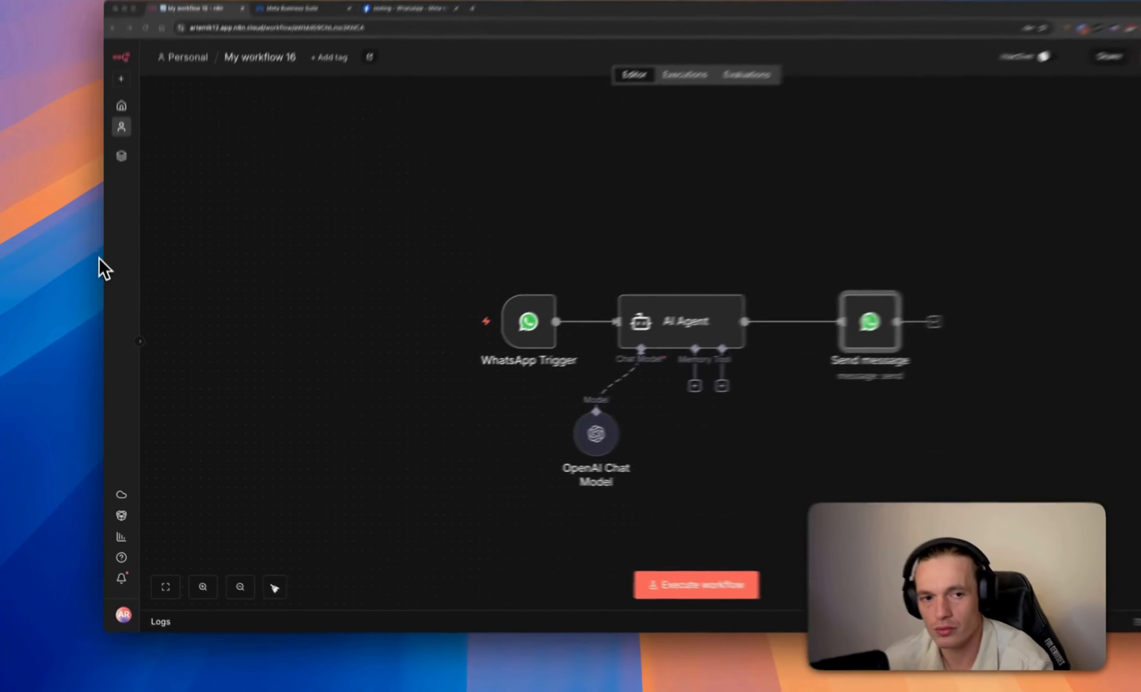
left_click(101, 300)
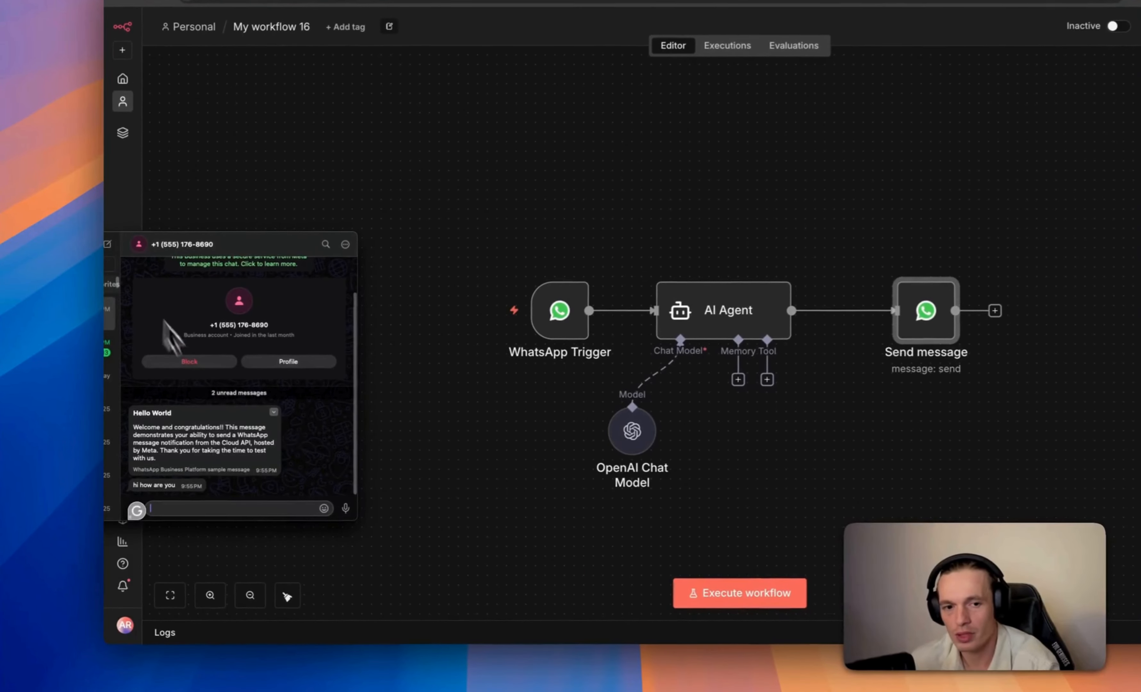
left_click(346, 531)
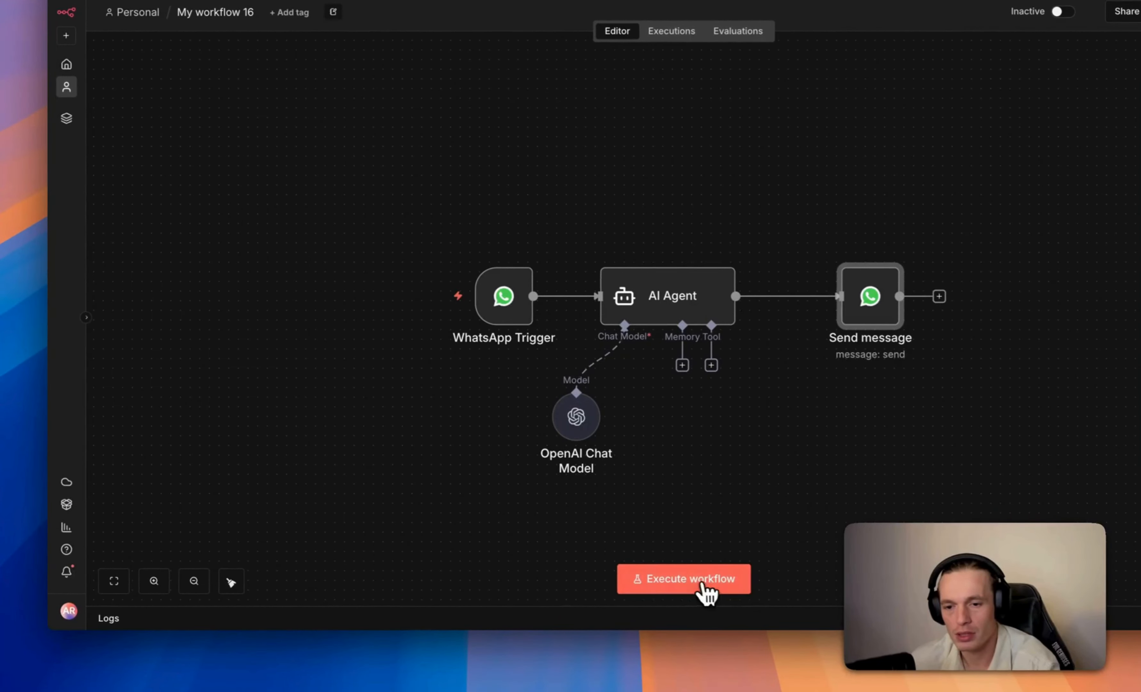
Execute the workflow, send 'hi' from WhatsApp, and inspect the data the WhatsApp Trigger received
left_click(689, 578)
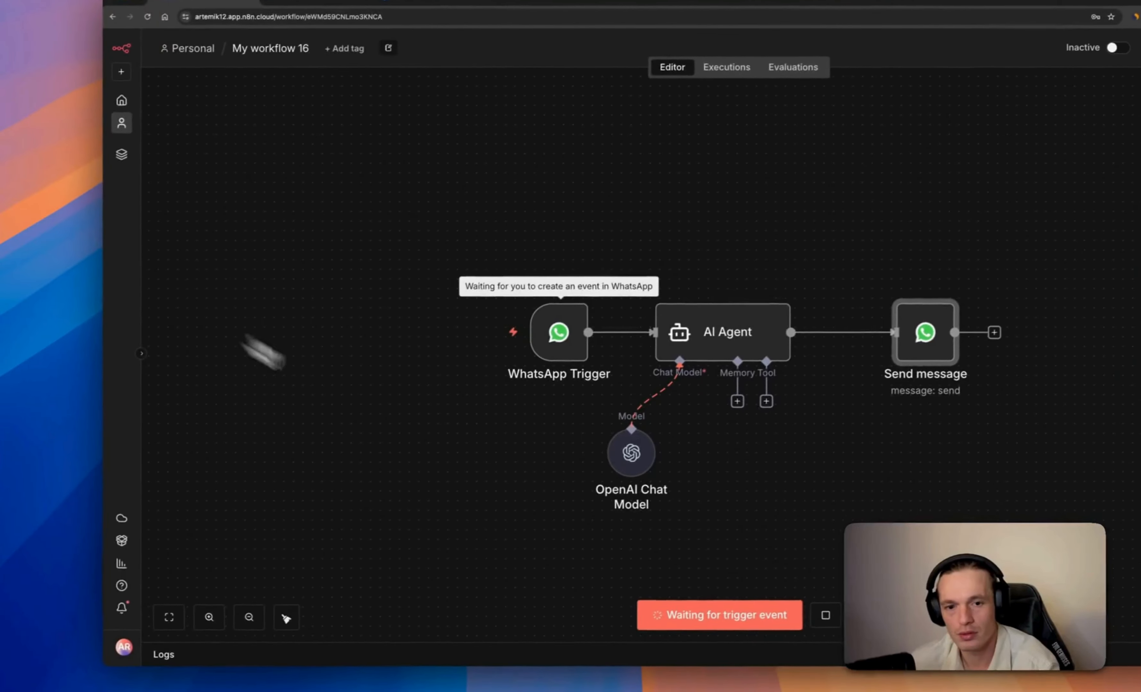
left_click(91, 256)
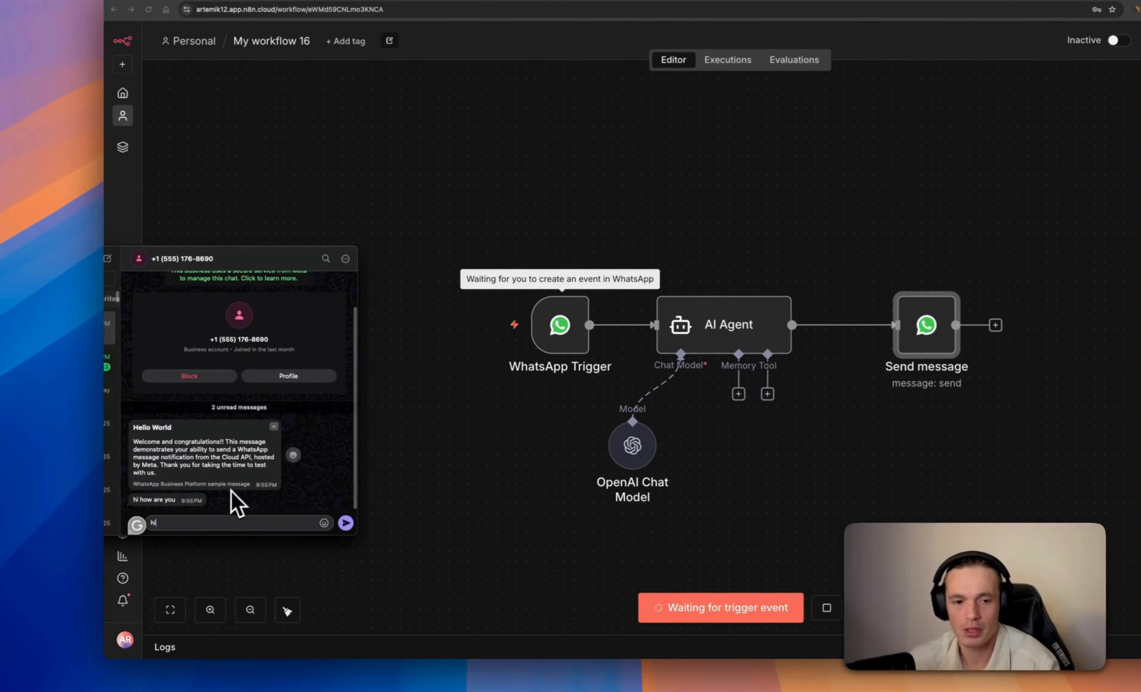
left_click(347, 523)
left_click(530, 454)
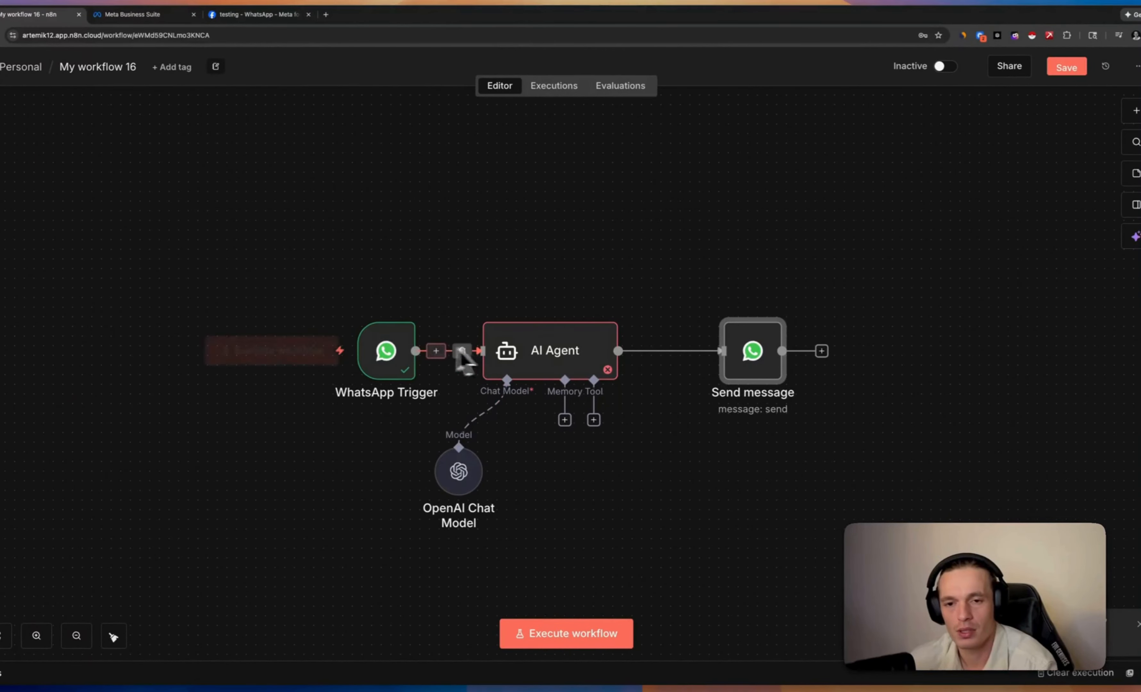
double_click(408, 358)
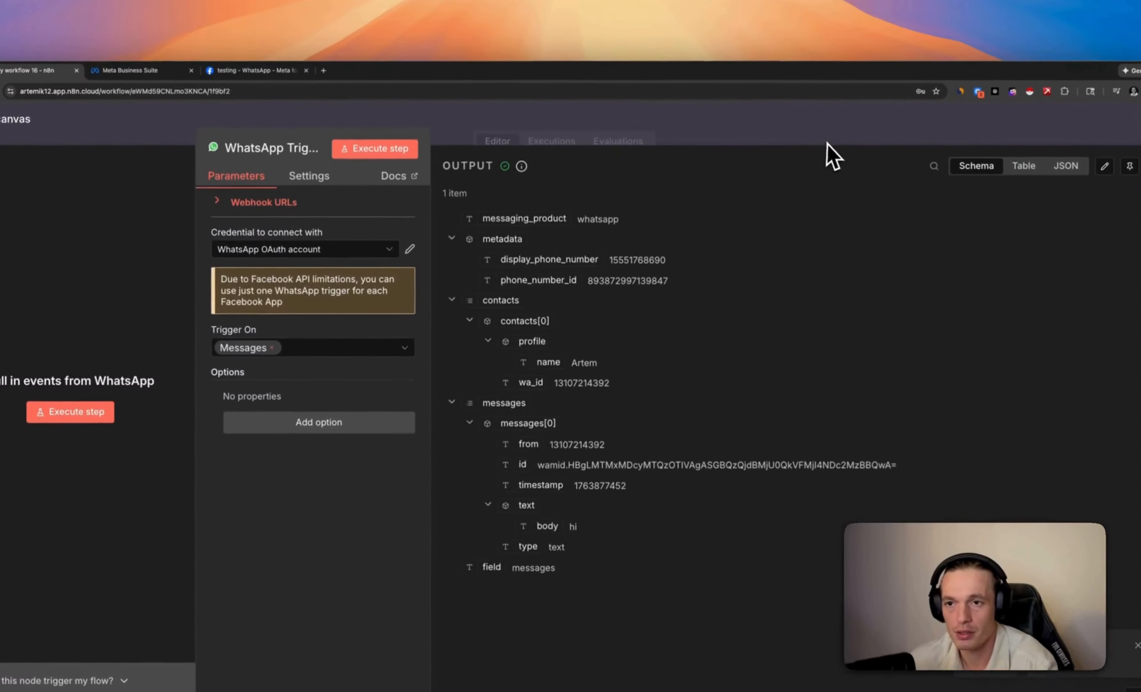
left_click(830, 84)
Set the AI Agent prompt to Define below using messages[0].text.body, then run the agent step
double_click(557, 427)
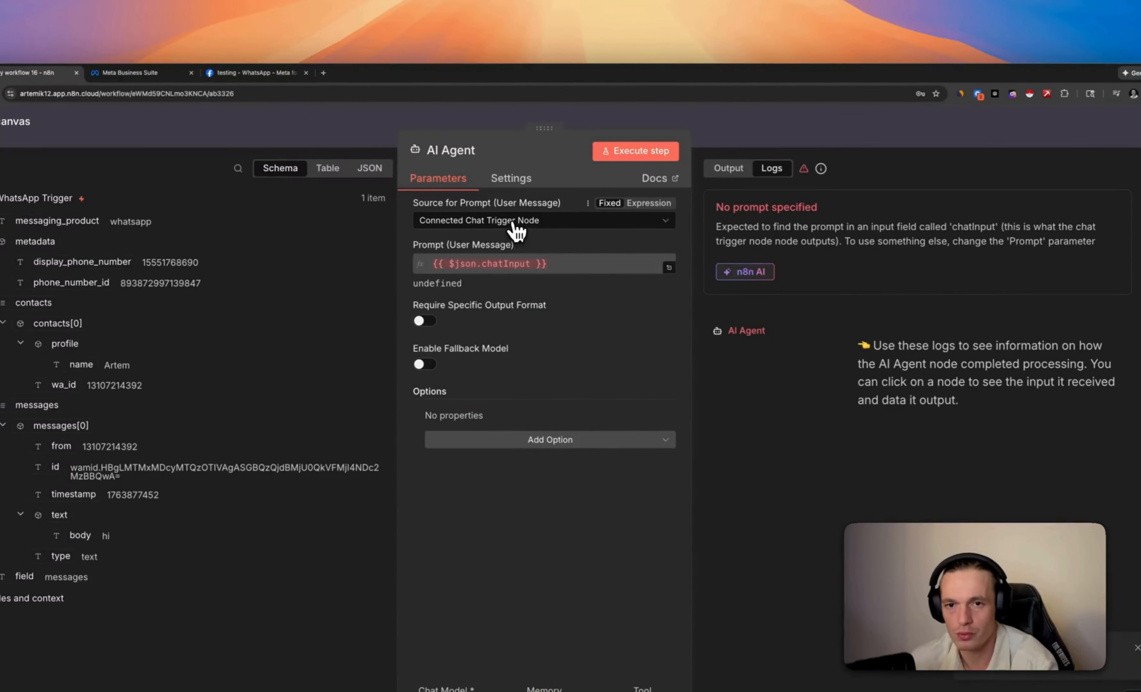
left_click(514, 223)
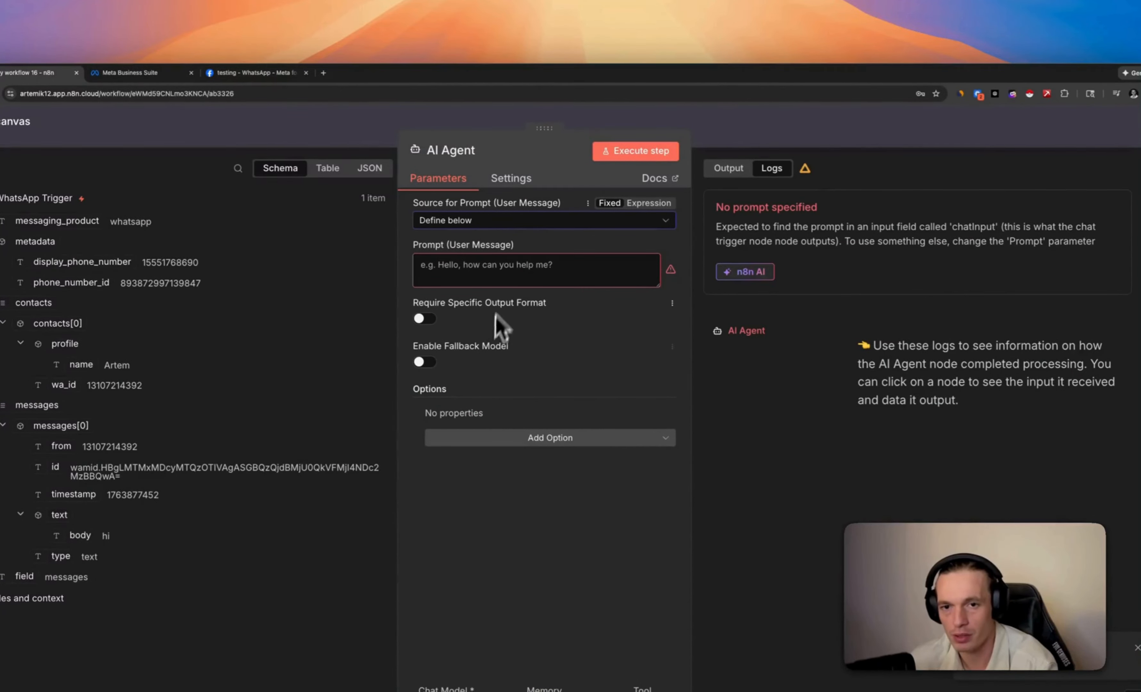
left_click(497, 269)
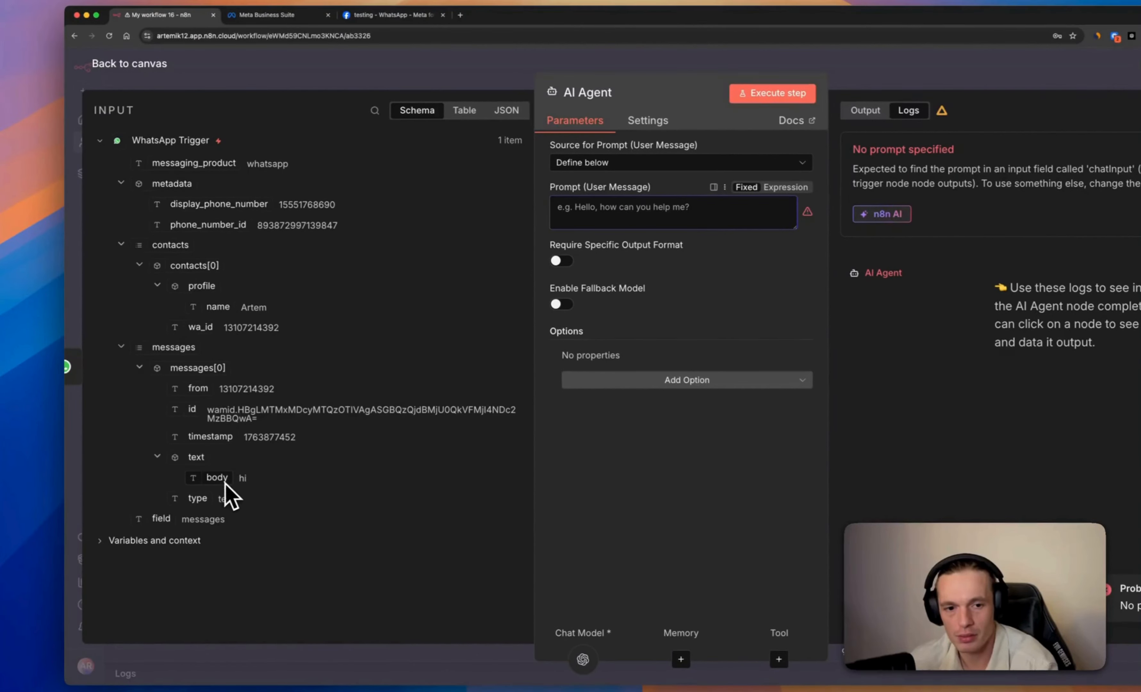
left_click_drag(222, 482, 639, 219)
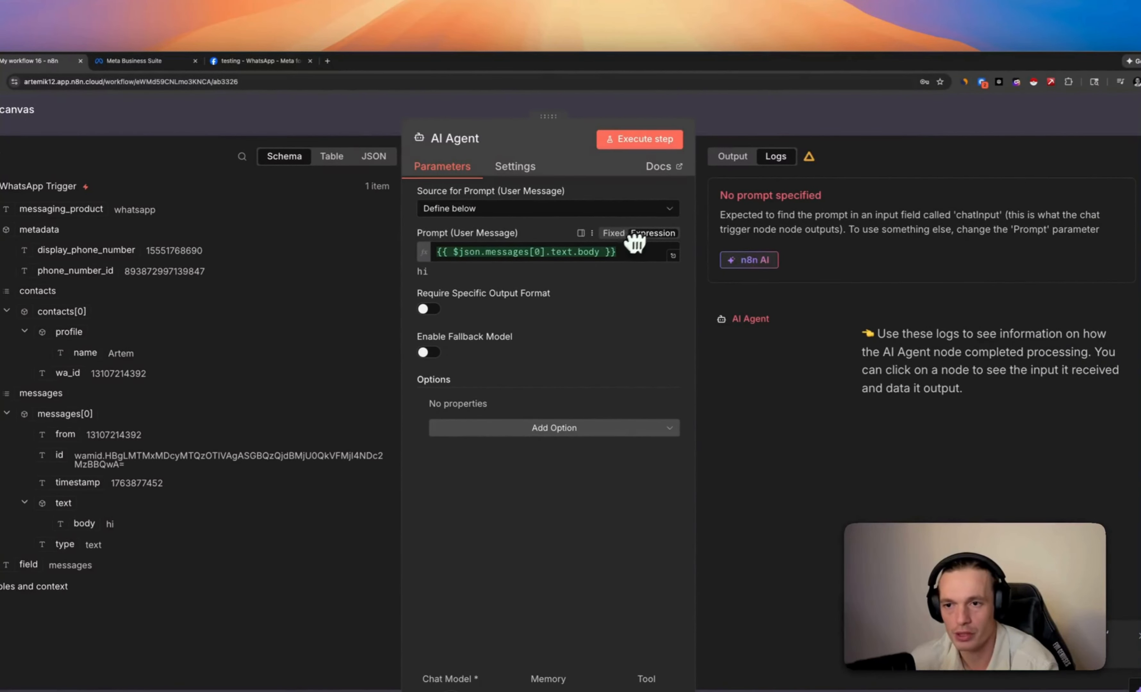
left_click(742, 133)
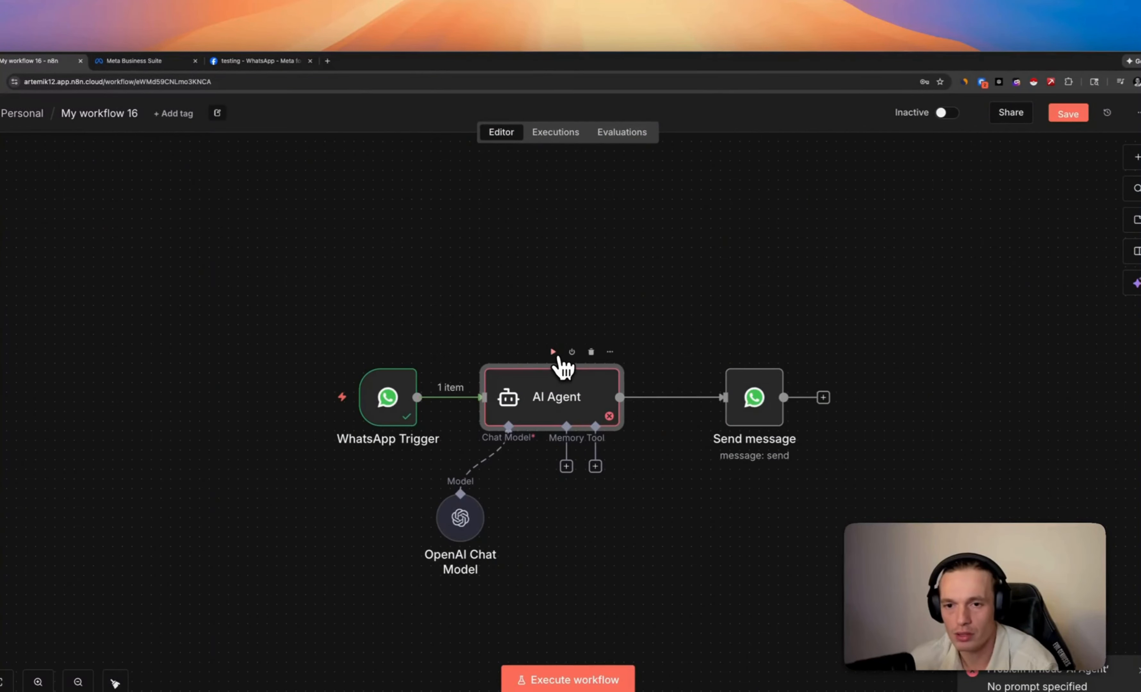
left_click(554, 352)
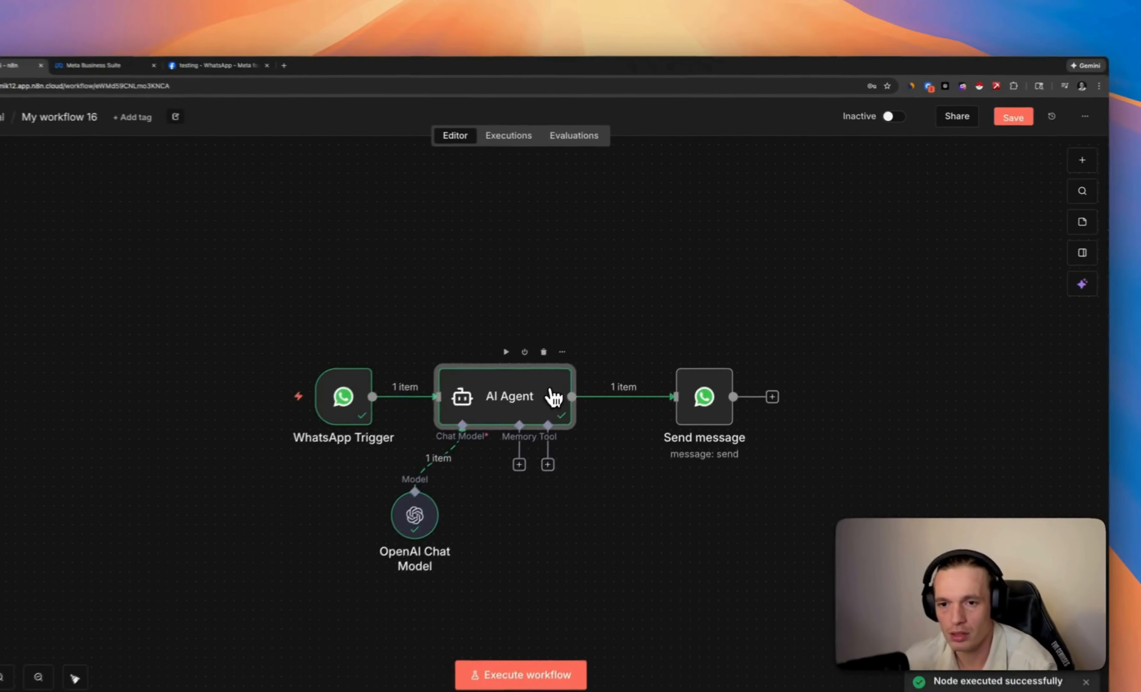
Replace the Send message text body with the AI Agent's 'output' field
double_click(606, 347)
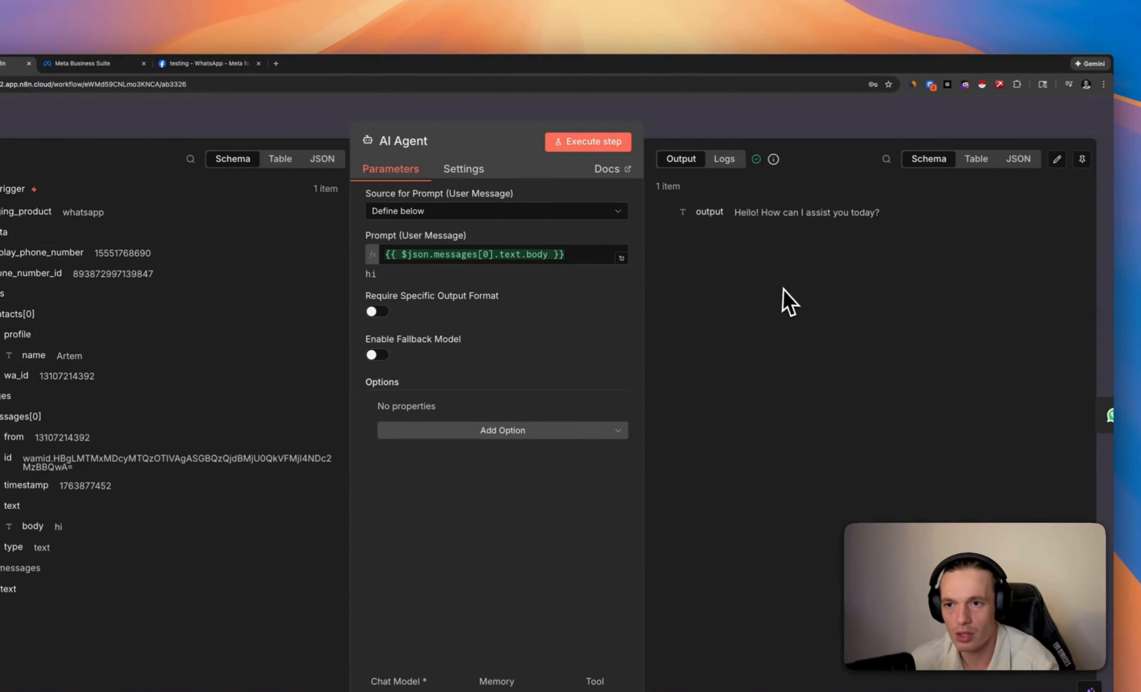
left_click(876, 117)
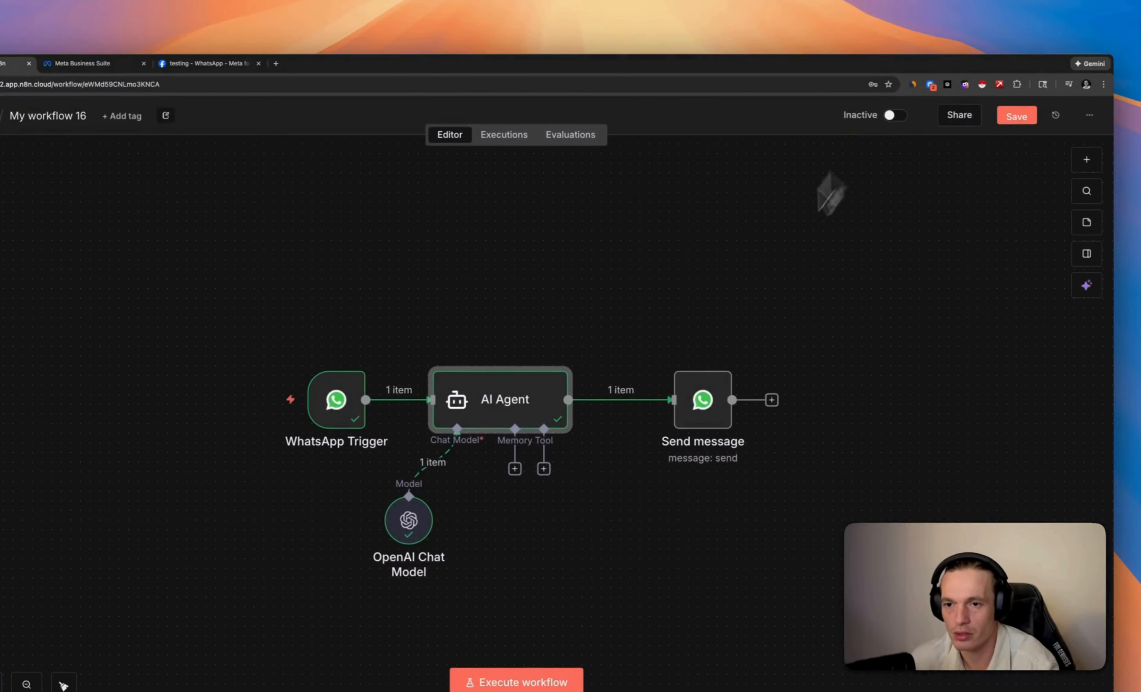
left_click(700, 401)
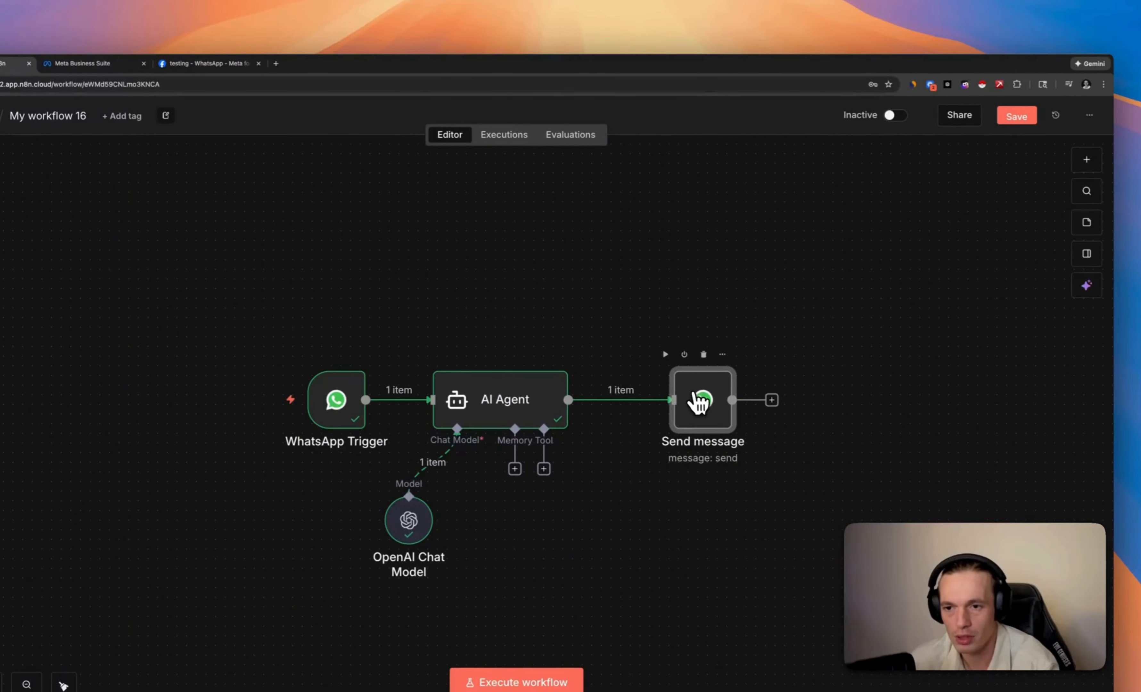
double_click(701, 402)
left_click(420, 487)
type("k")
left_click_drag(598, 462, 576, 461)
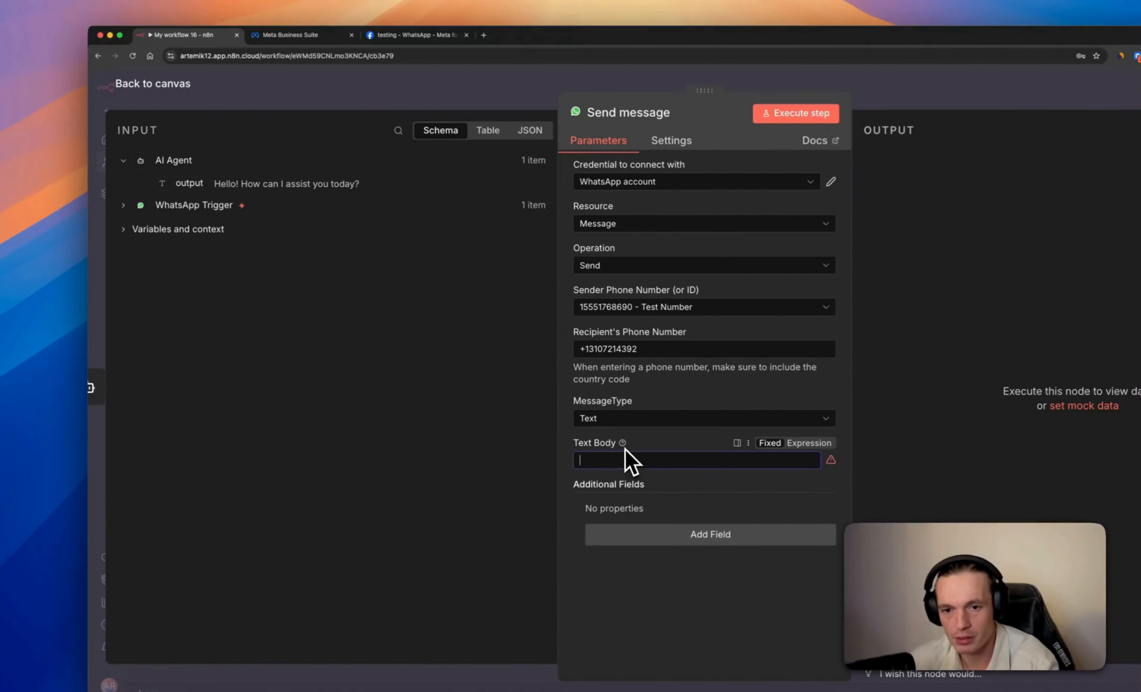
left_click_drag(189, 183, 606, 460)
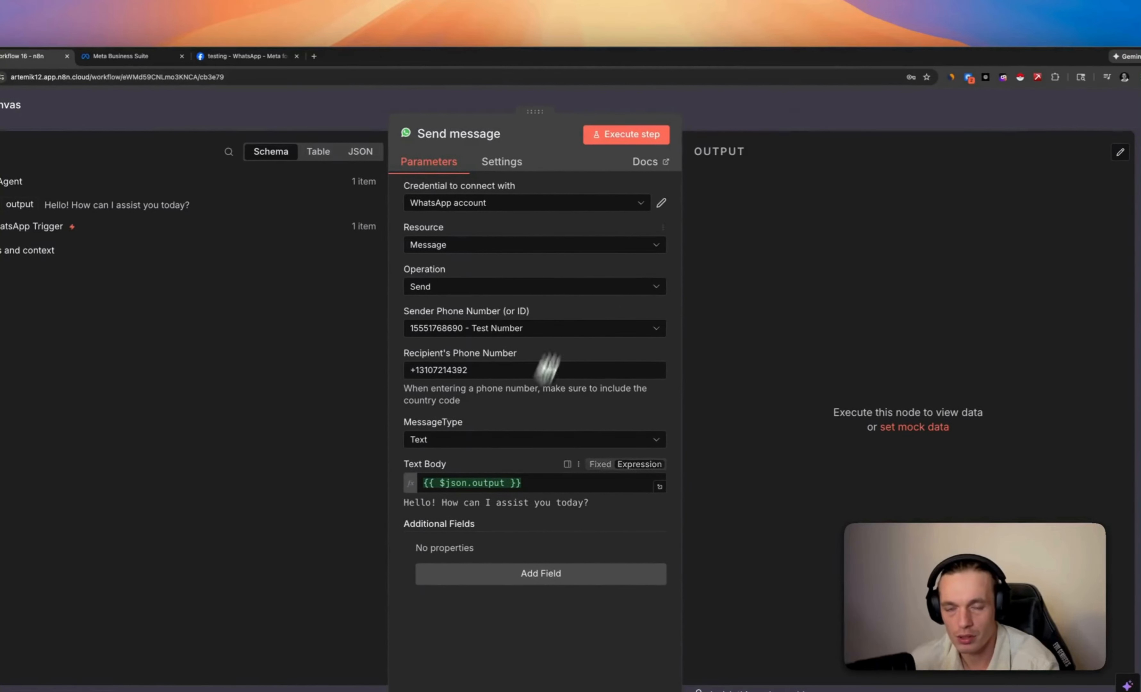
left_click(754, 125)
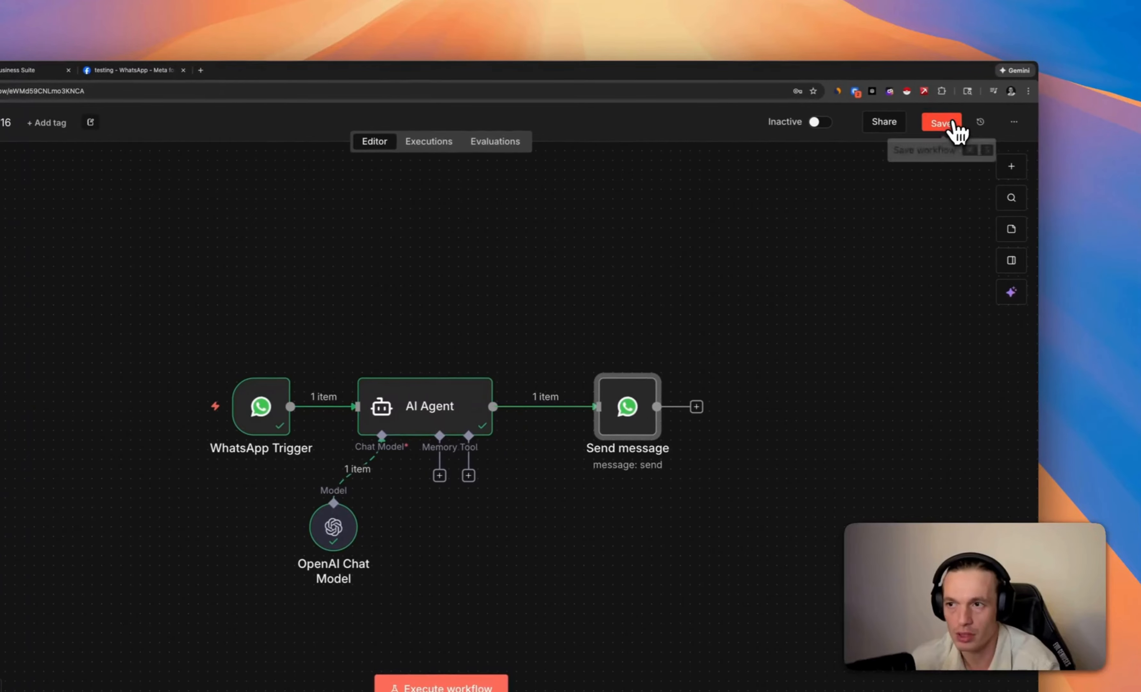
Save and execute the workflow, send 'whats your name?' from WhatsApp, and check the AI reply
left_click(953, 125)
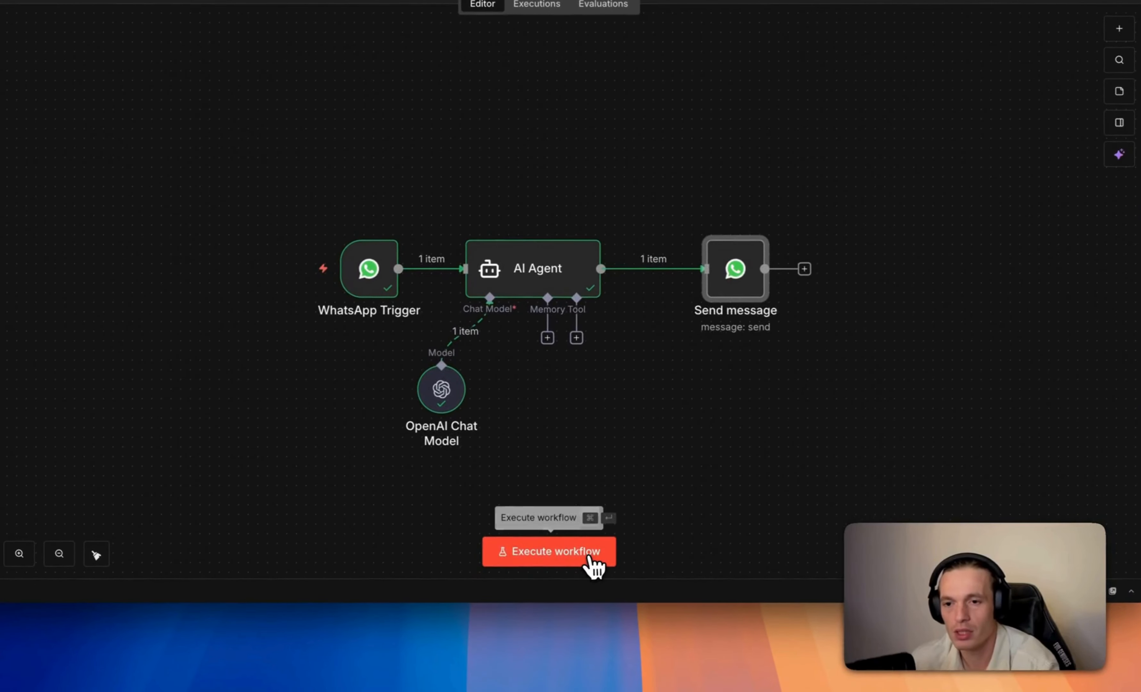
left_click(593, 565)
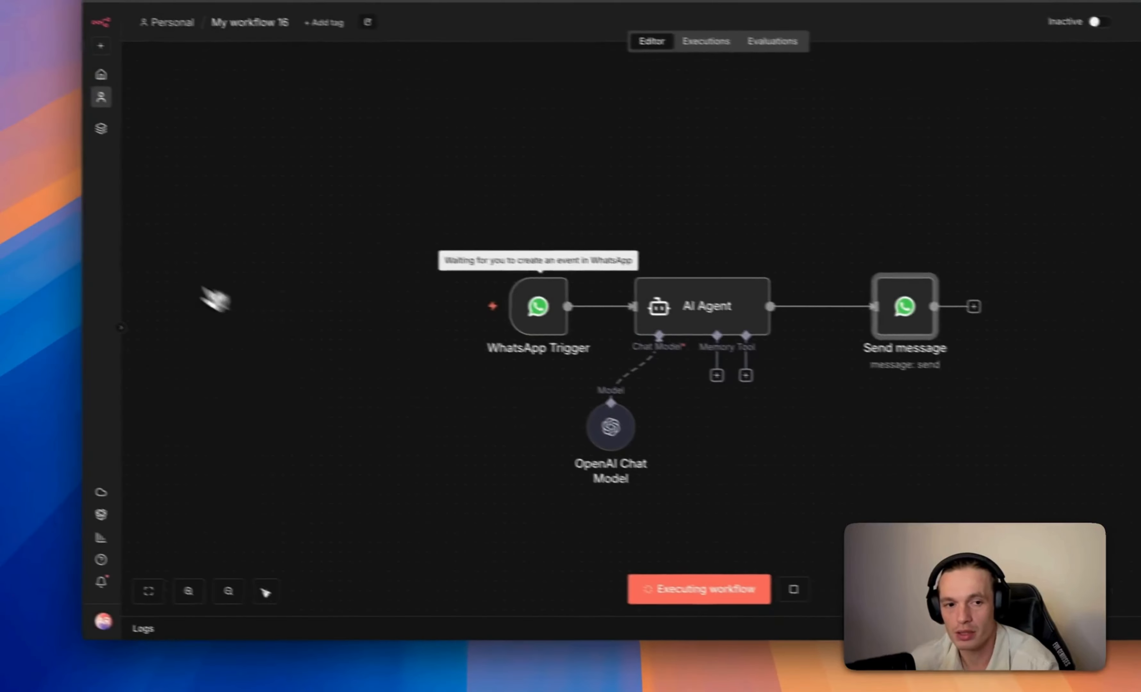
left_click(76, 238)
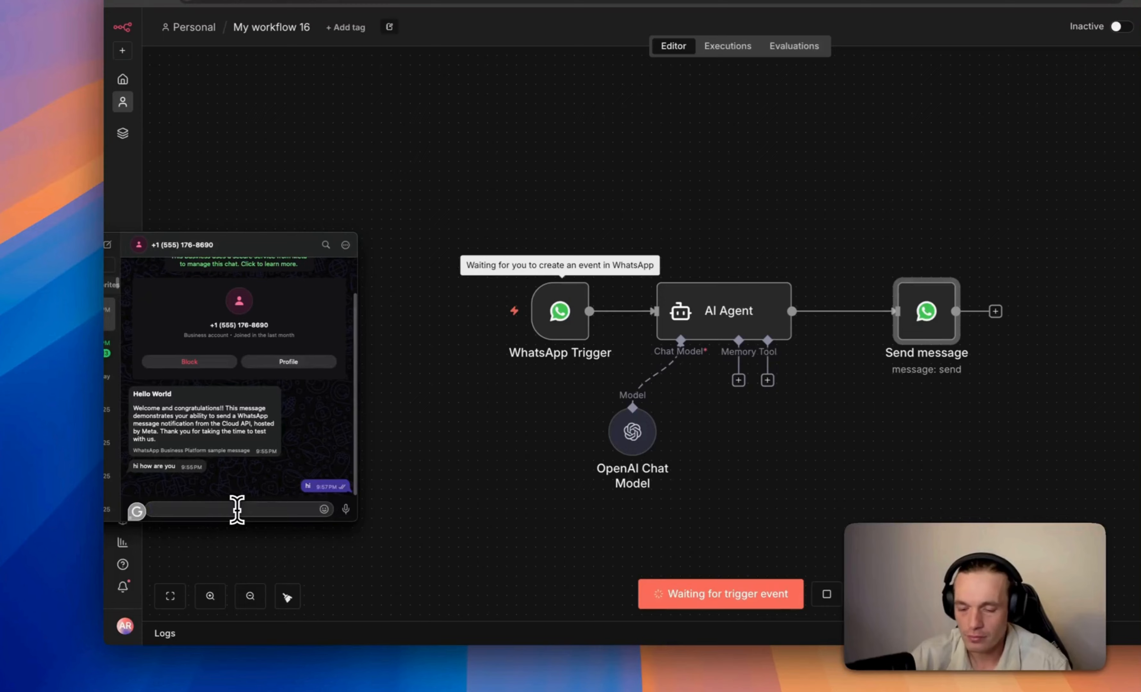
type("whats")
type(" your ")
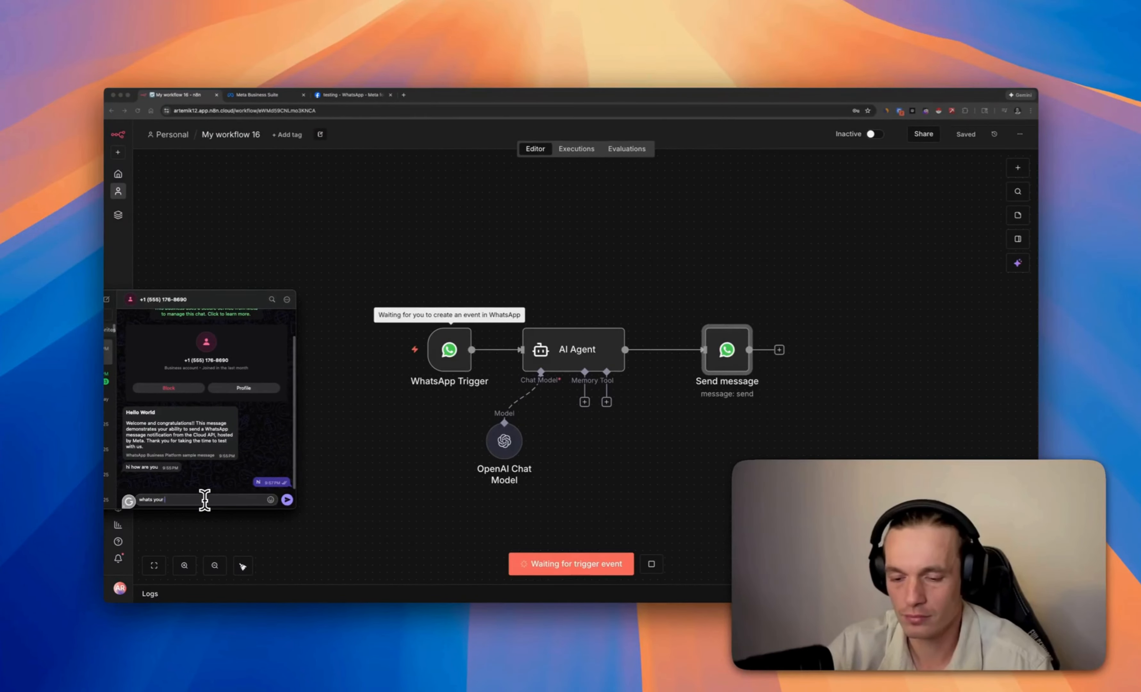
type("name?")
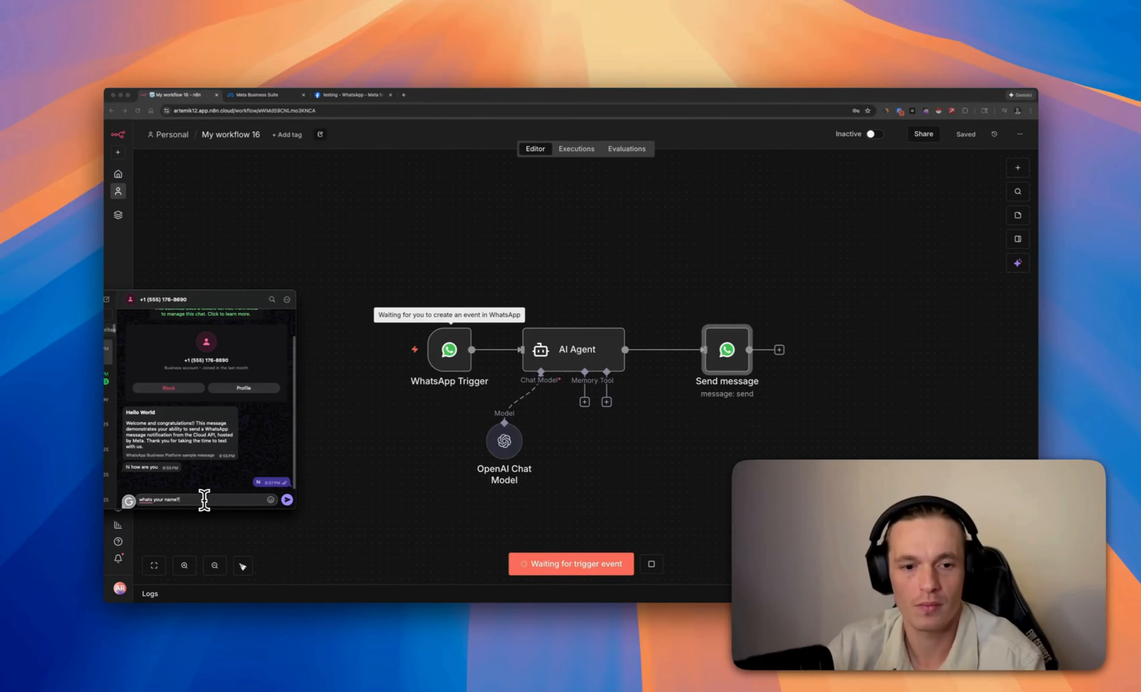
key("Return")
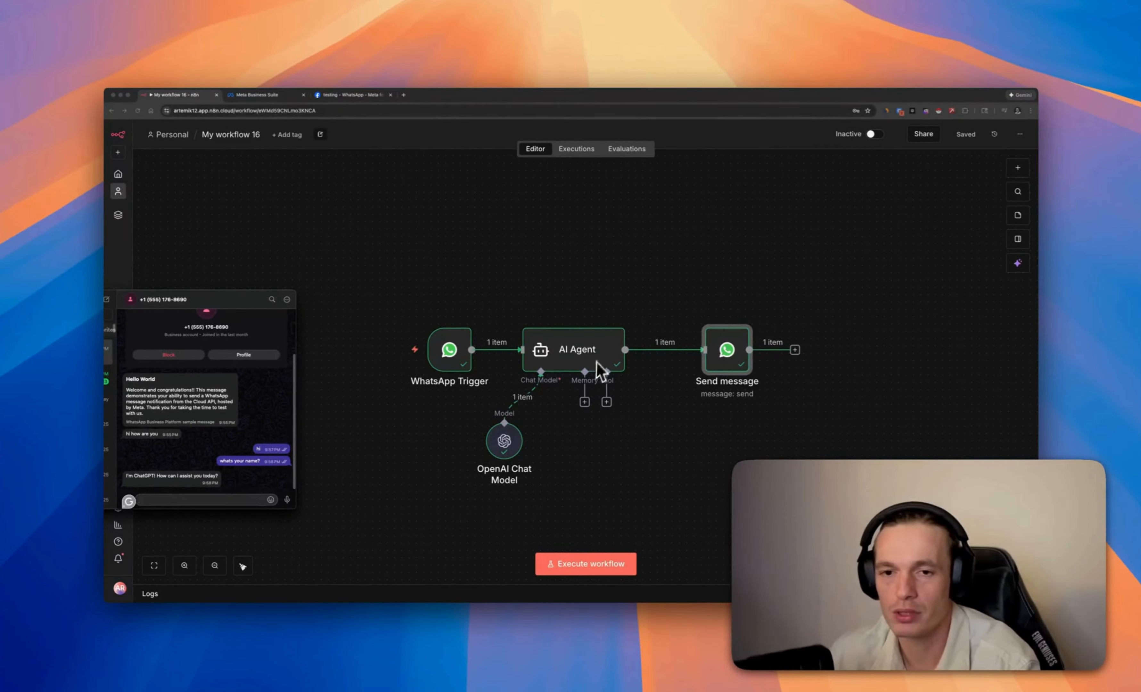
left_click(625, 262)
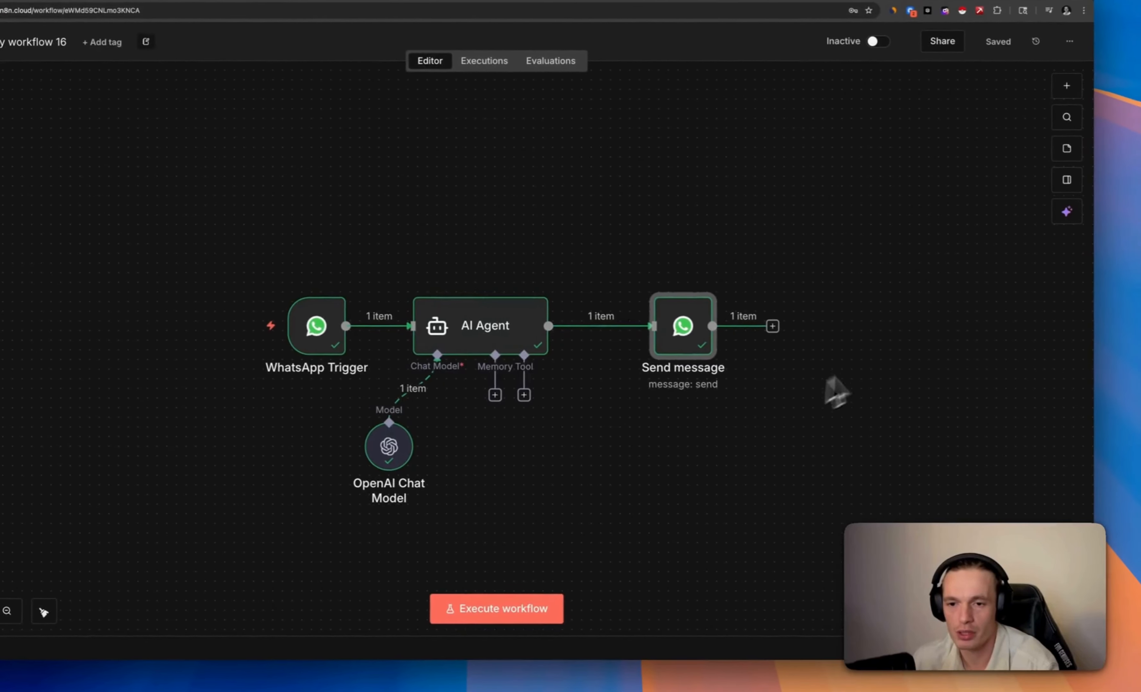
Move Send message right and the OpenAI Chat Model up-left, then browse the AI Agent's Tools picker
left_click_drag(699, 330, 736, 328)
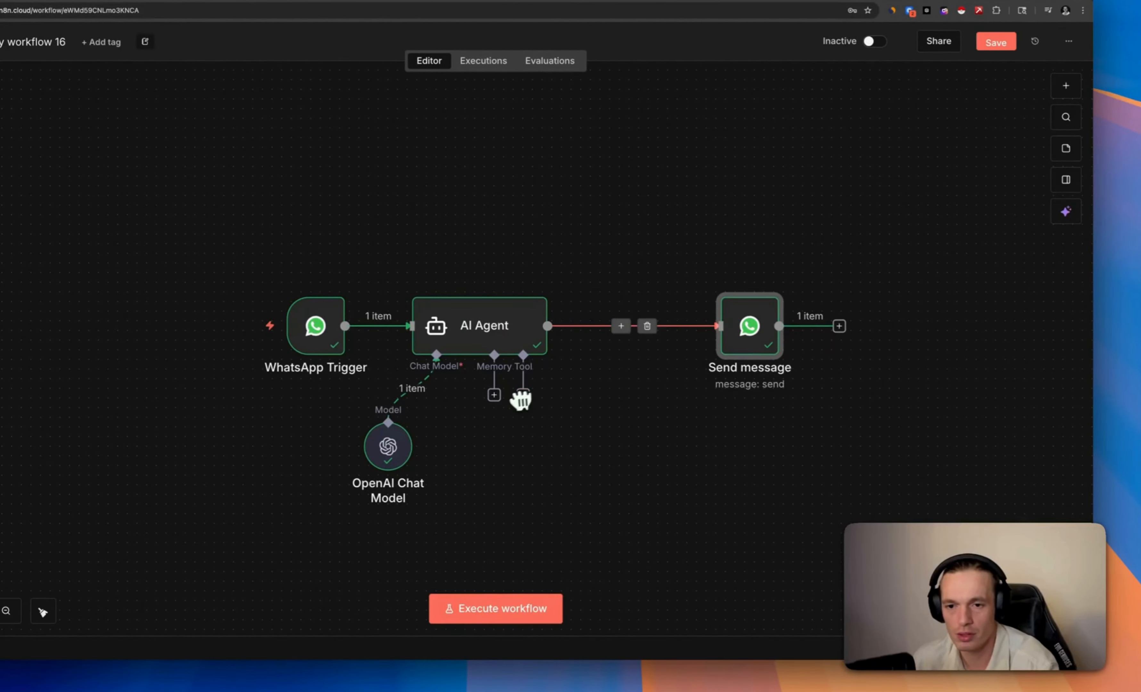
left_click_drag(388, 433, 369, 414)
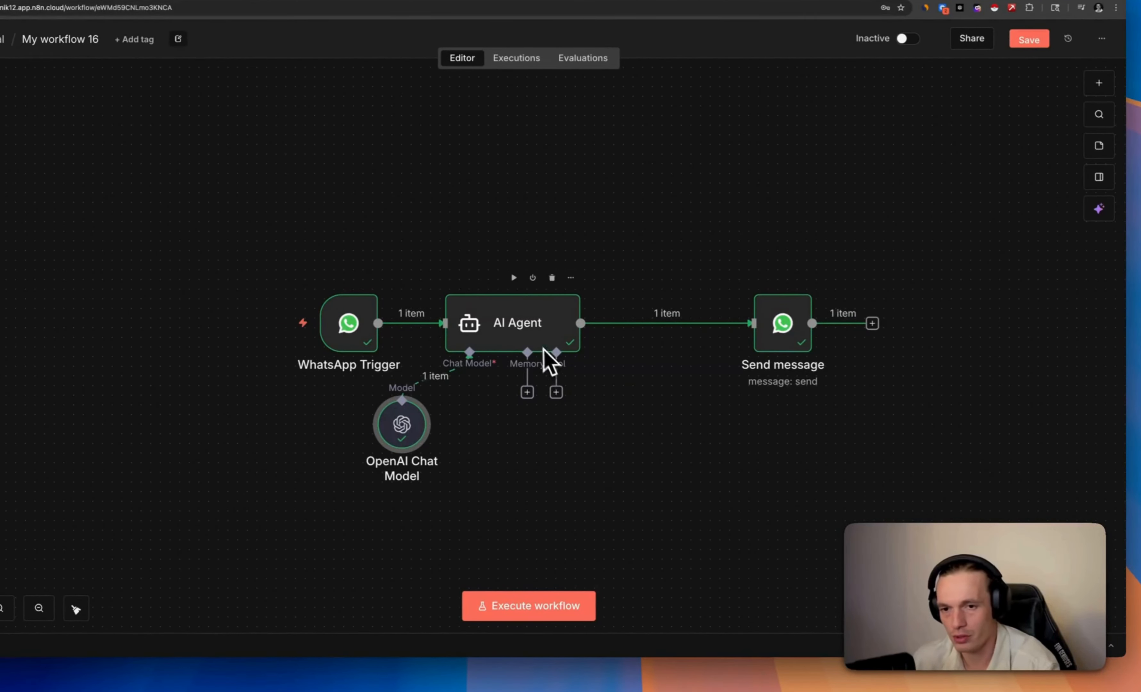
left_click(557, 392)
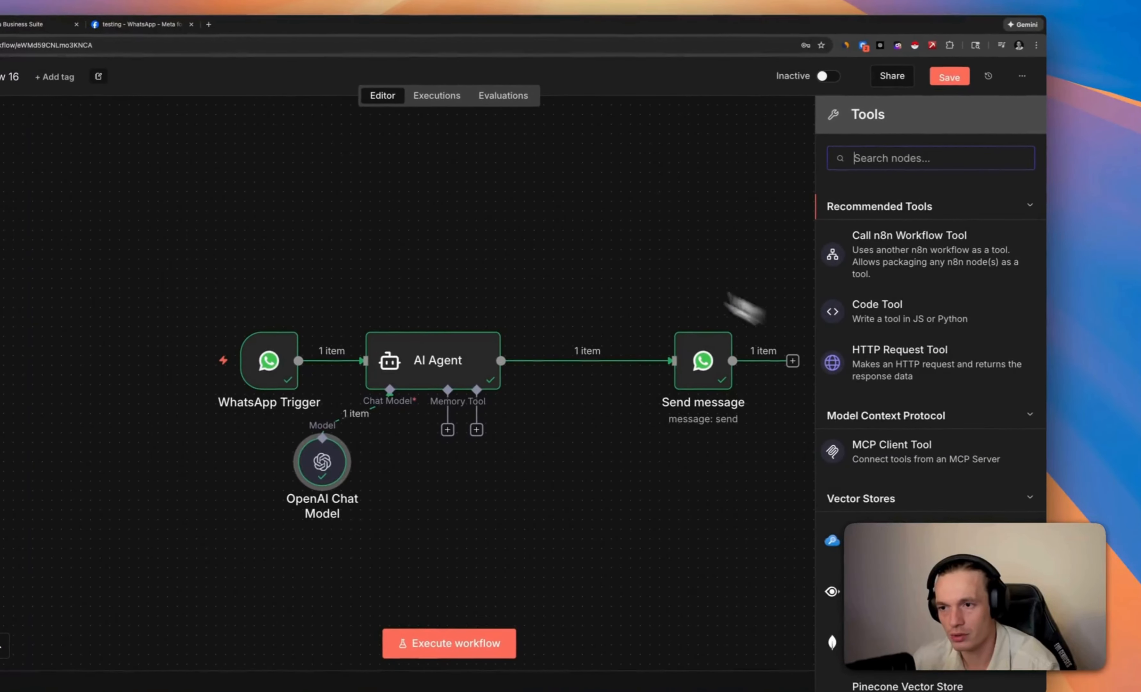